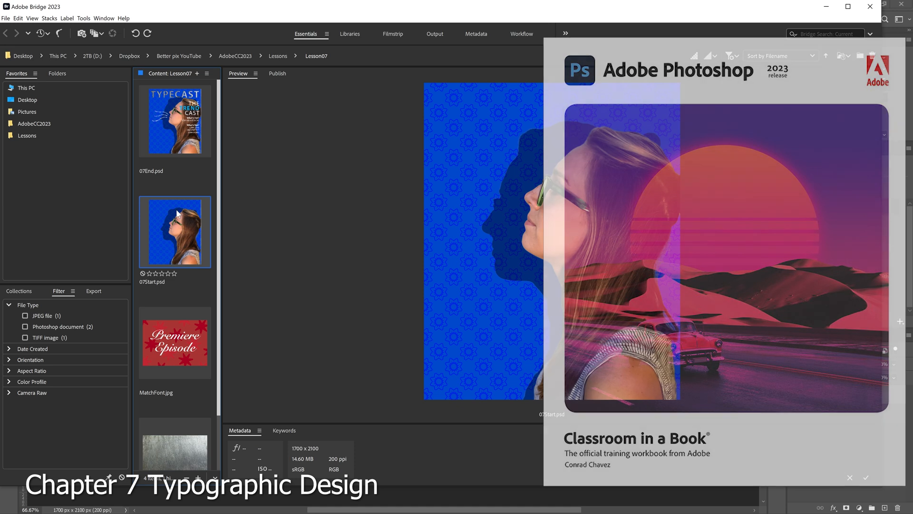
Preview the finished 07End.psd and the starting 07Start.psd in Bridge, and switch to Photoshop
click(167, 145)
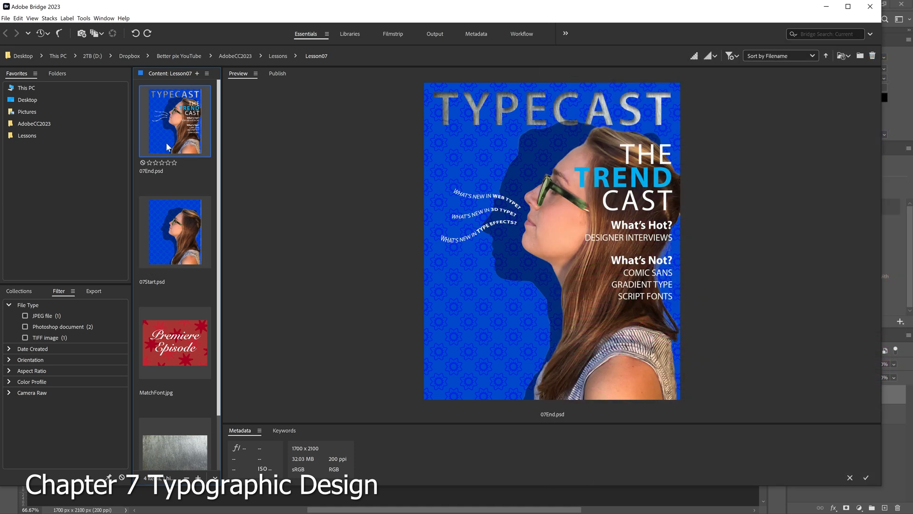
click(174, 233)
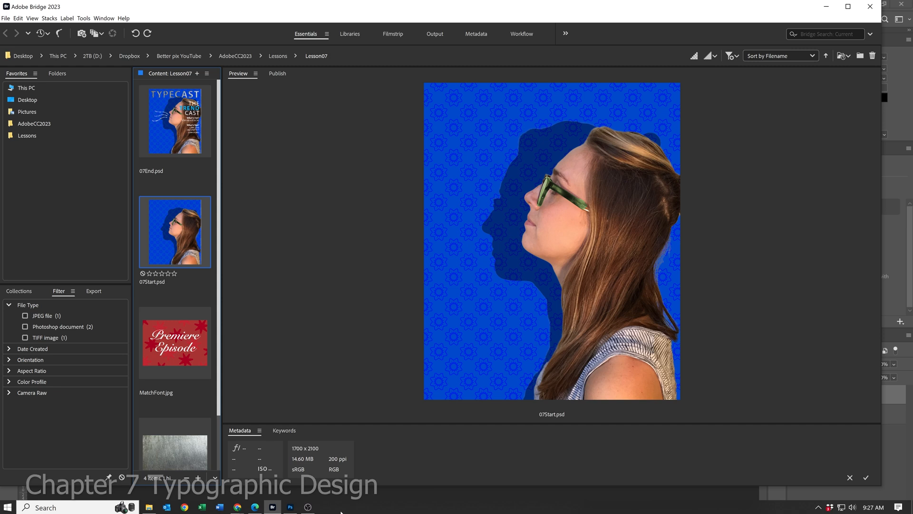
click(291, 507)
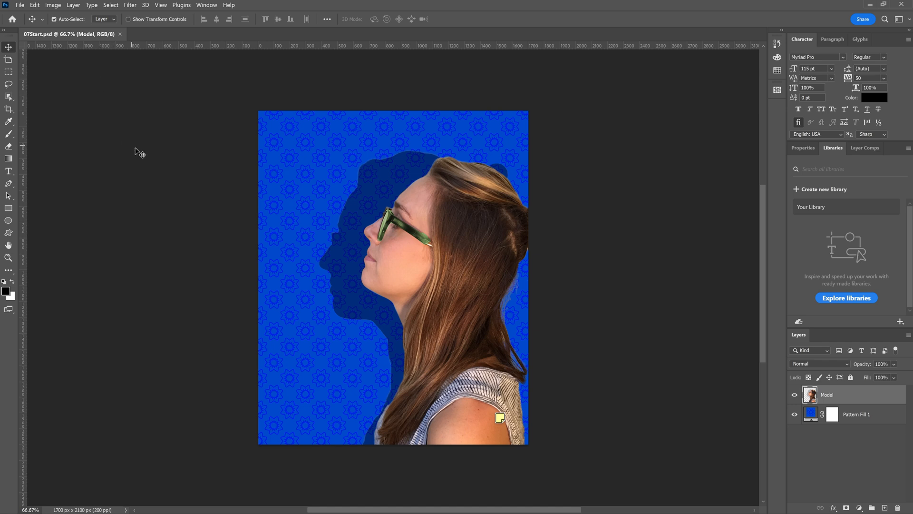
Save a working version of the document as 07Working.psd in the Lesson07 folder with Maximize Compatibility on
click(20, 5)
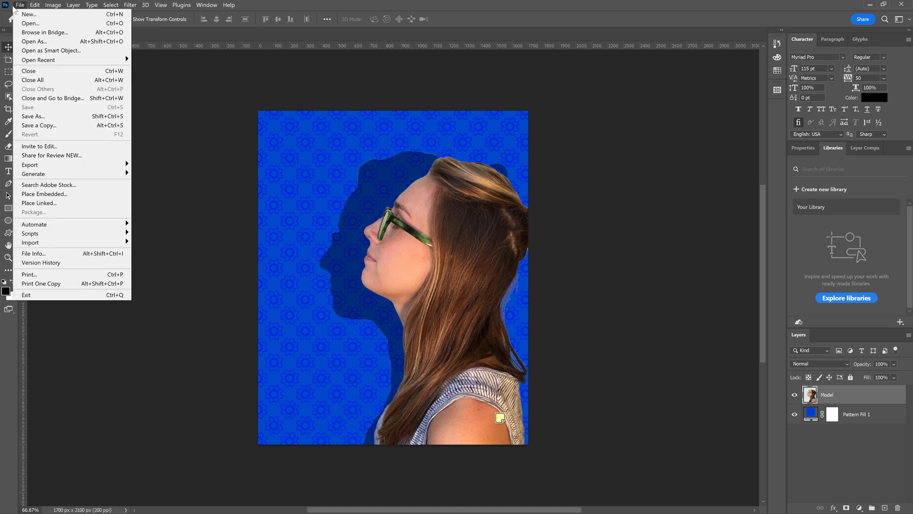
click(38, 116)
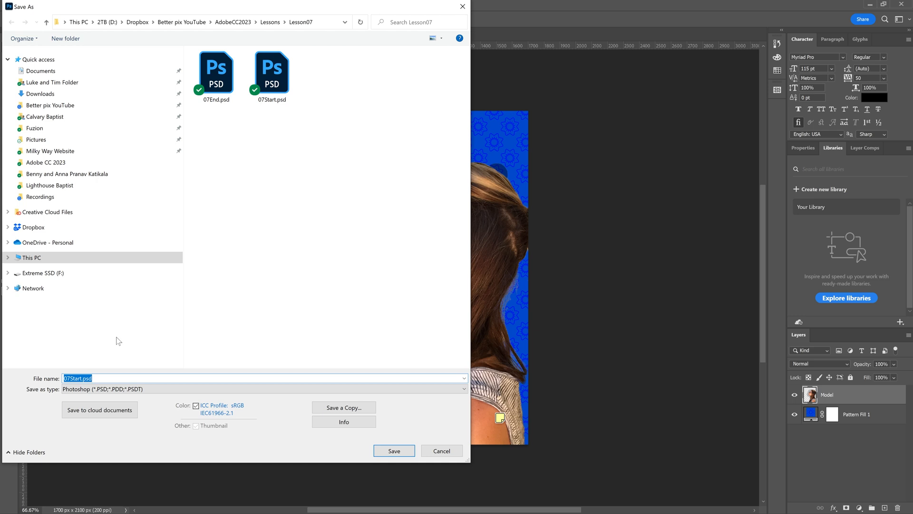
click(76, 378)
click(78, 377)
key(Left)
key(Left)
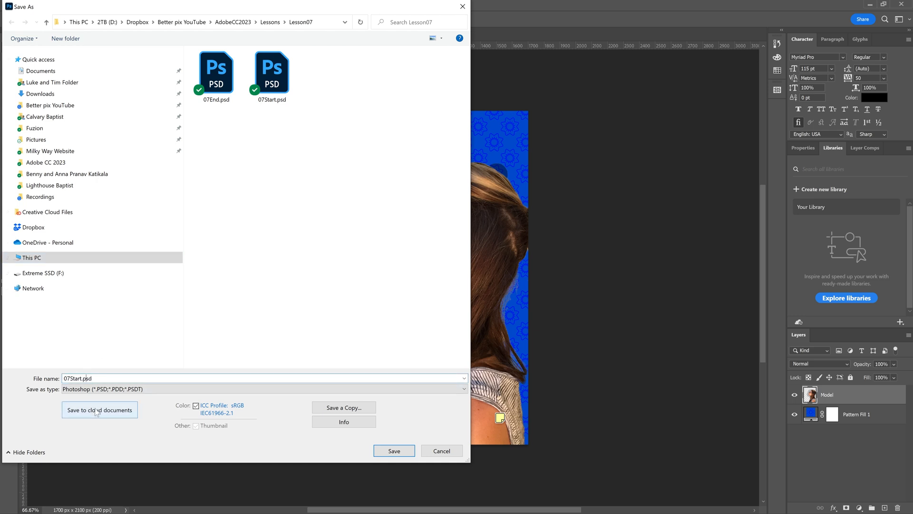
key(BackSpace)
key(BackSpace)
key(BackSpace)
key(BackSpace)
key(BackSpace)
text(Wopking)
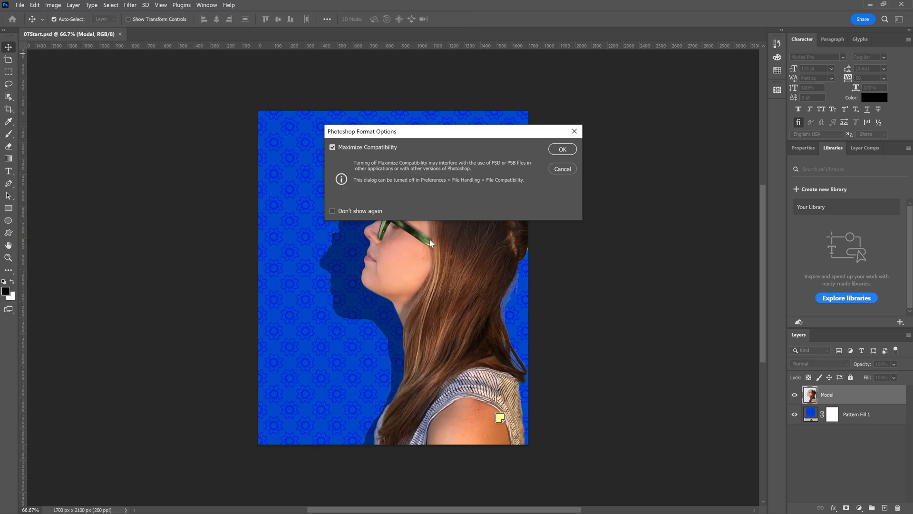
click(559, 151)
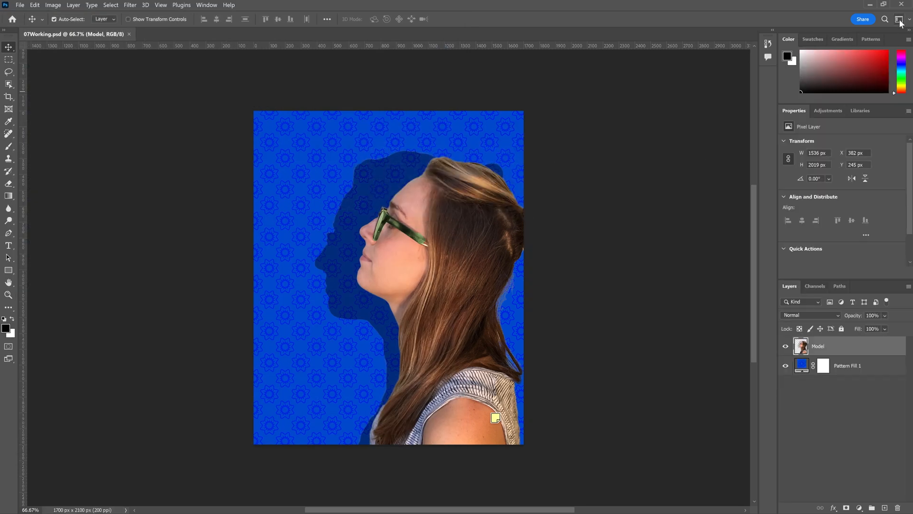
Switch to the Graphic and Web workspace and fit the whole image on screen
click(899, 20)
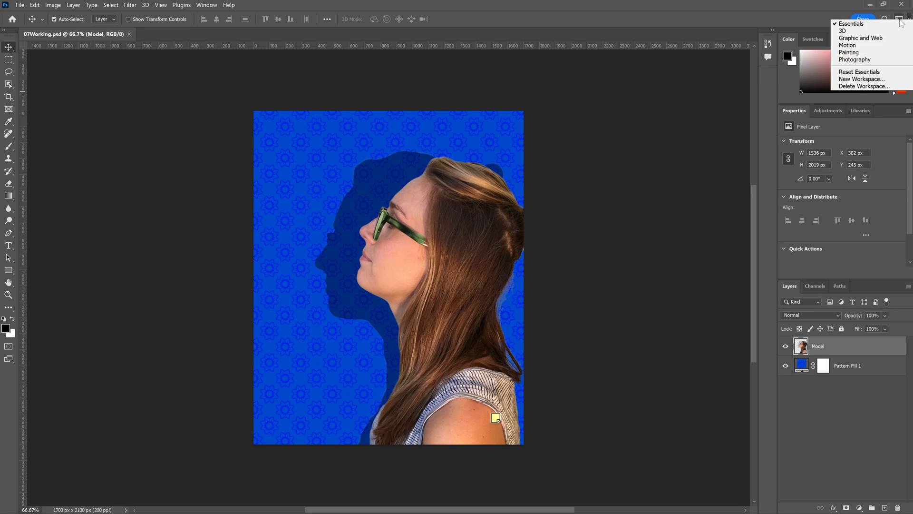
click(864, 38)
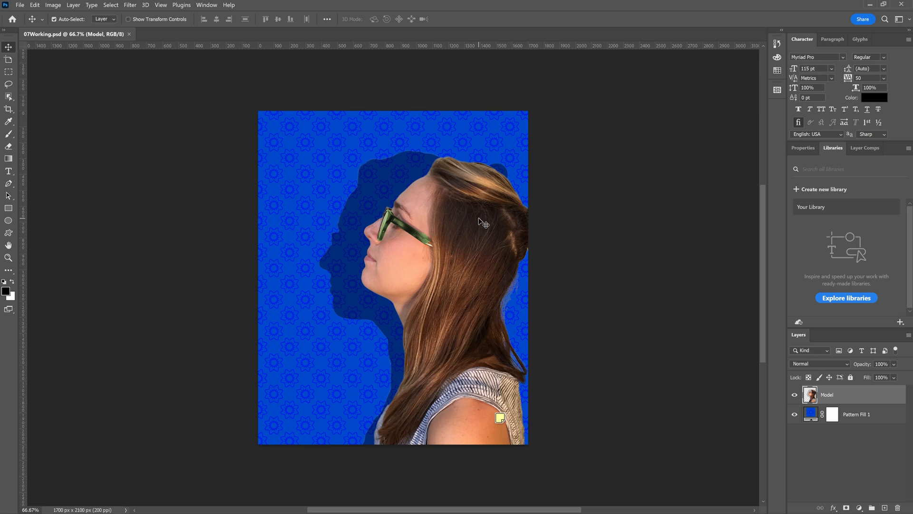
click(161, 5)
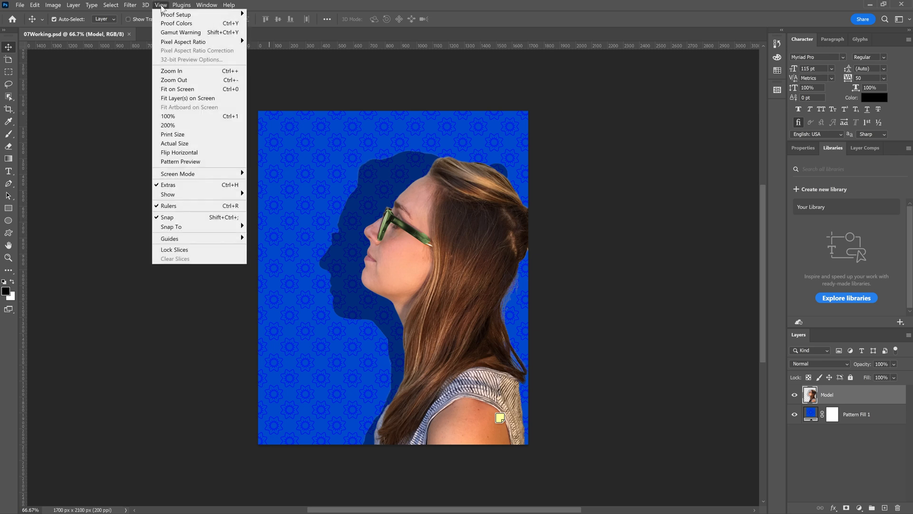
click(185, 89)
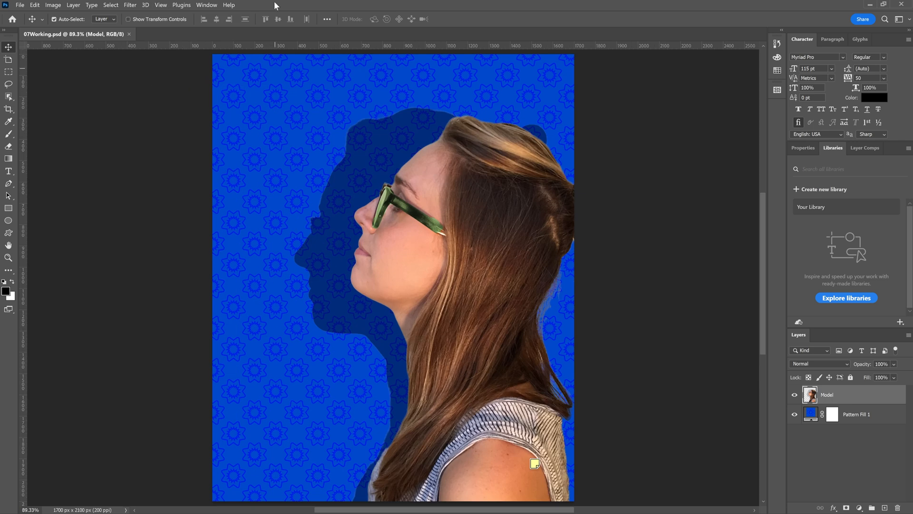
Hide the rulers and show them again
click(161, 6)
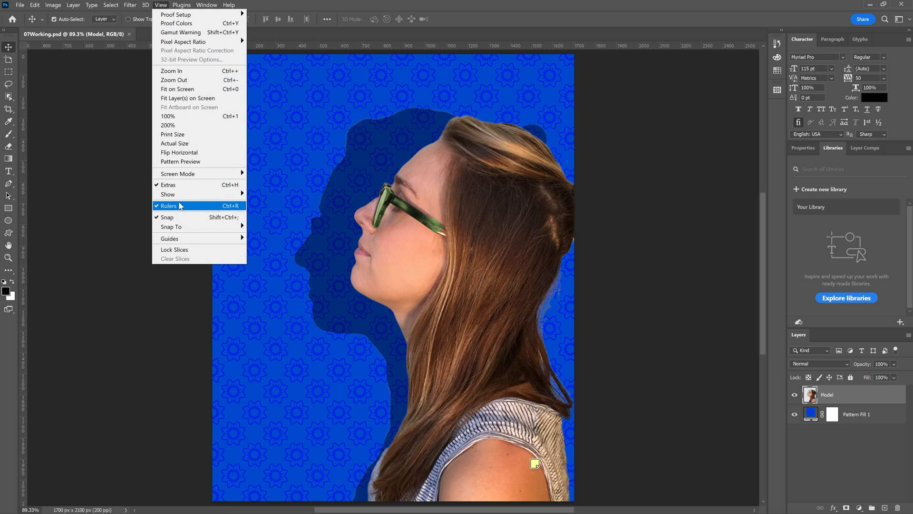
click(179, 205)
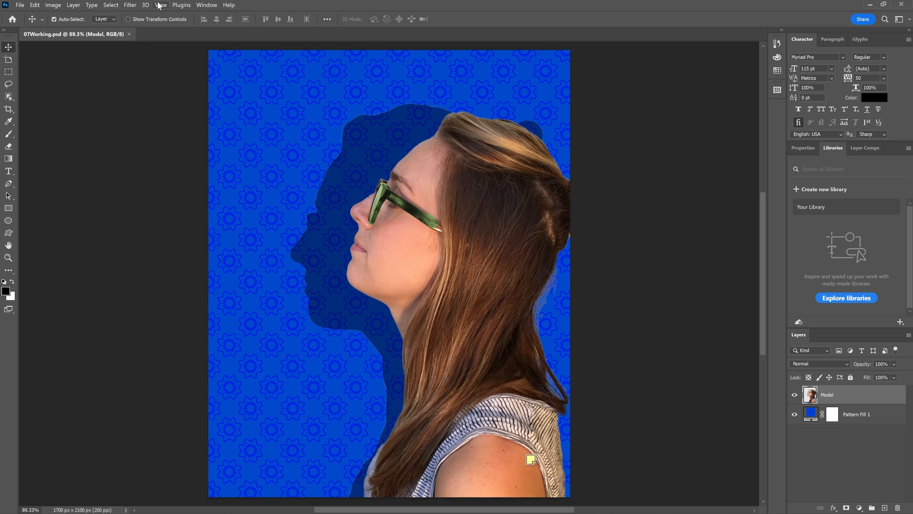
click(161, 5)
click(175, 207)
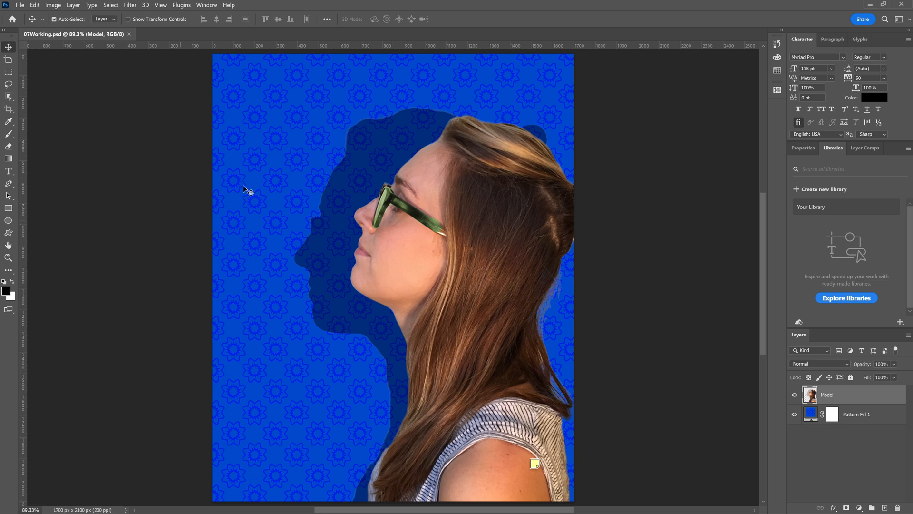
Set the ruler units to inches and place a vertical guide at the image's center, about 4.25 in
right_click(304, 45)
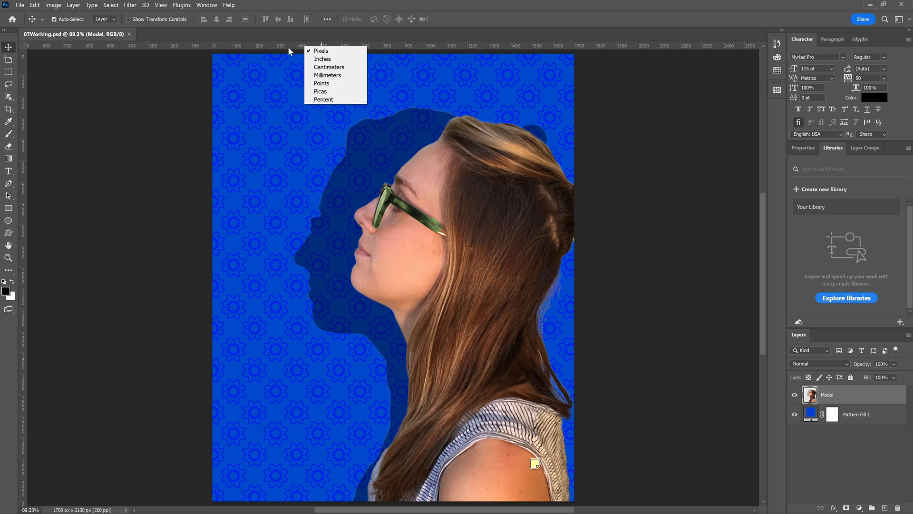
click(337, 58)
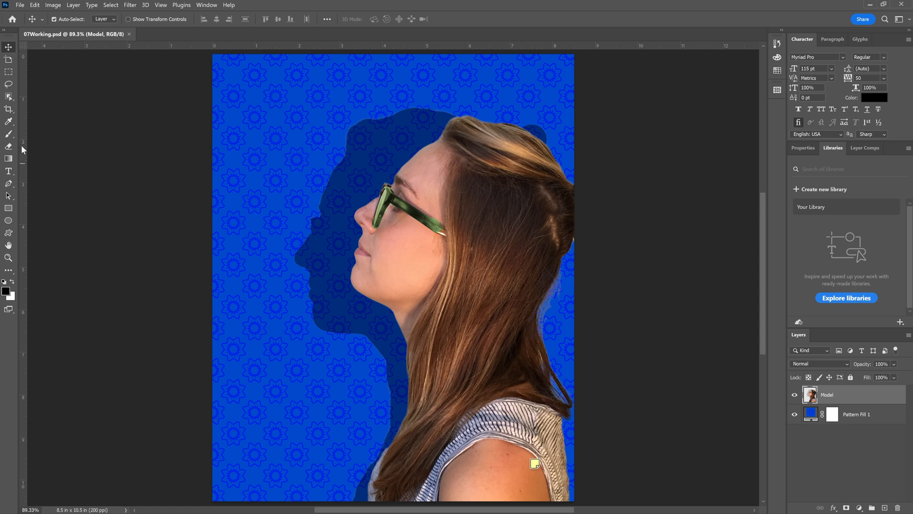
drag(22, 147, 395, 166)
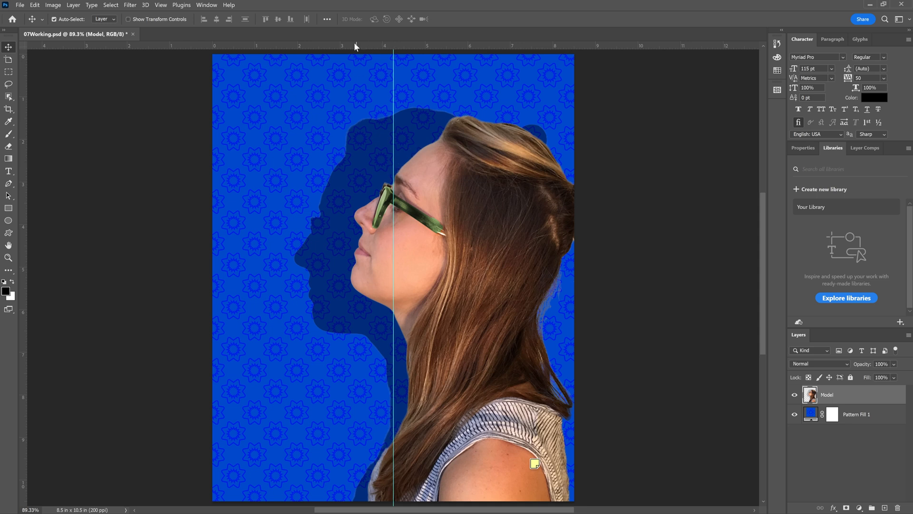
Try a horizontal guide across the top of the head, undo it, and test repositioning the vertical center guide
drag(355, 44, 363, 128)
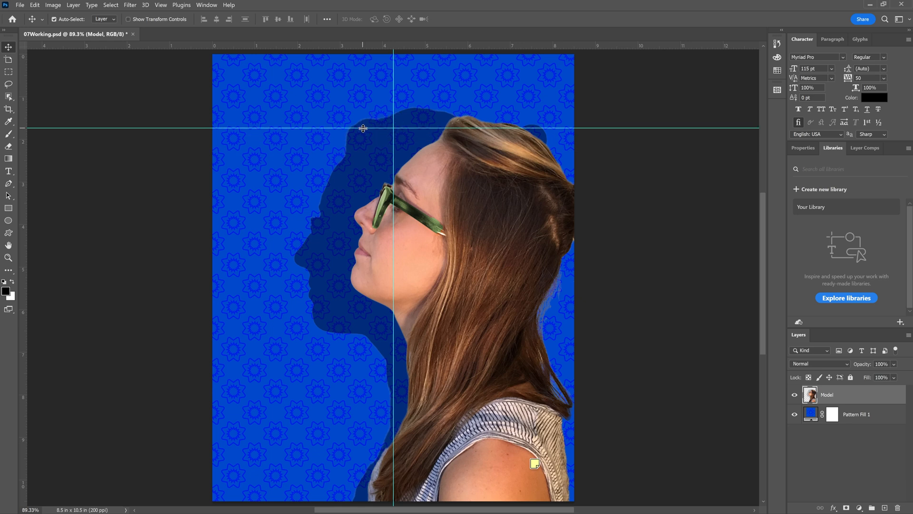
key(ctrl+z)
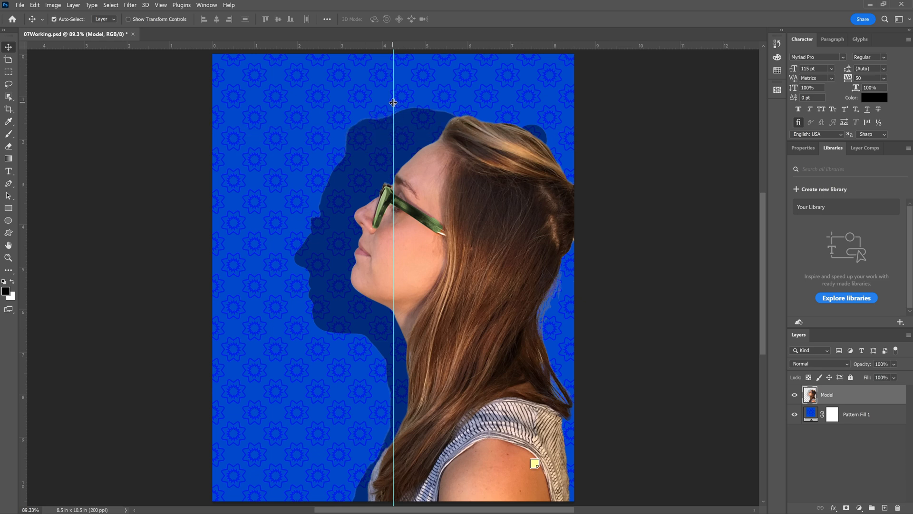
drag(393, 103, 391, 193)
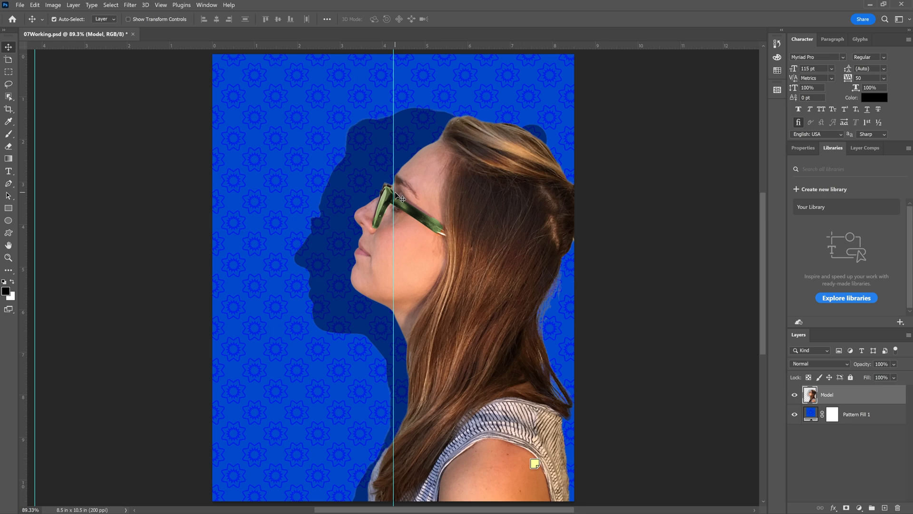
mouse_move(394, 194)
mouse_down()
mouse_move(404, 197)
mouse_move(393, 198)
mouse_up()
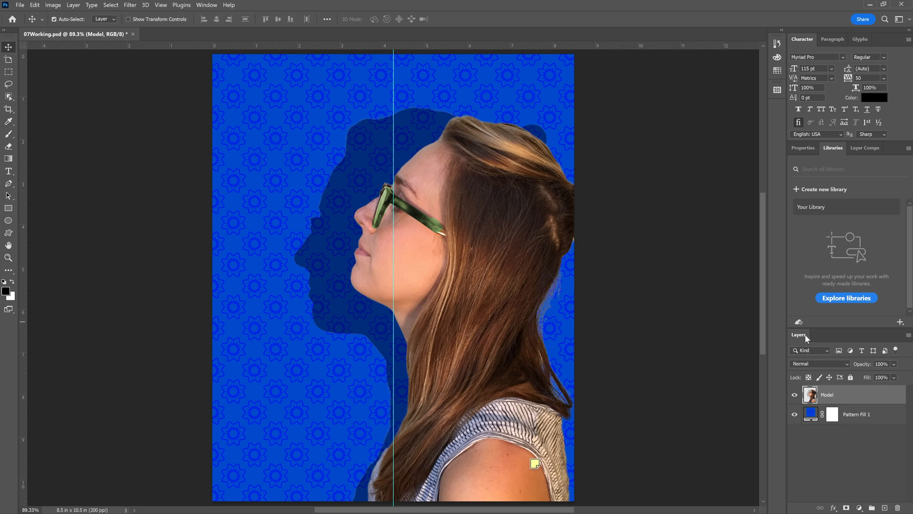
Select the Pattern Fill 1 layer and prepare the Horizontal Type tool with centered text and tracking at 50
click(816, 414)
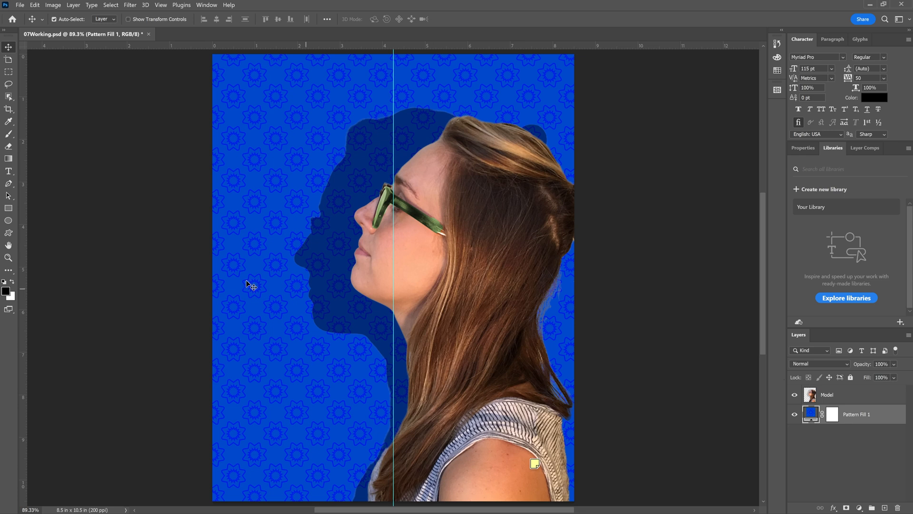
click(7, 174)
right_click(7, 174)
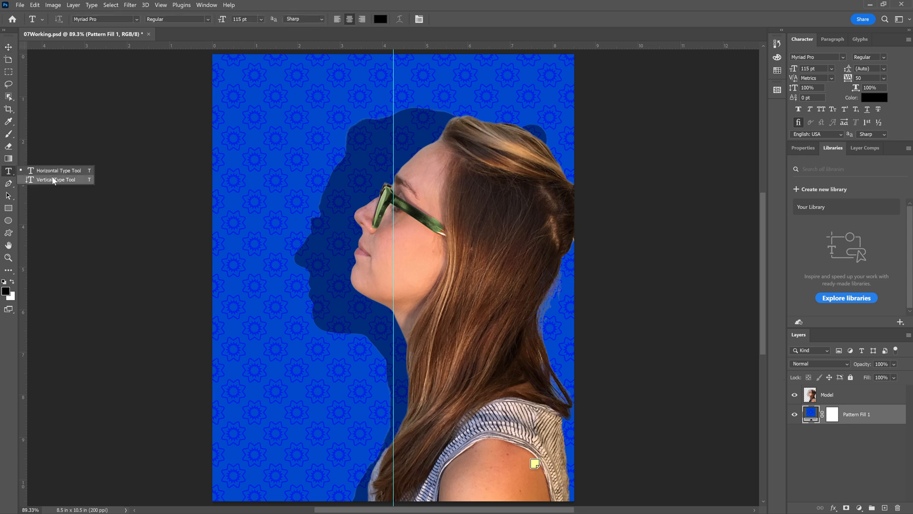
click(53, 171)
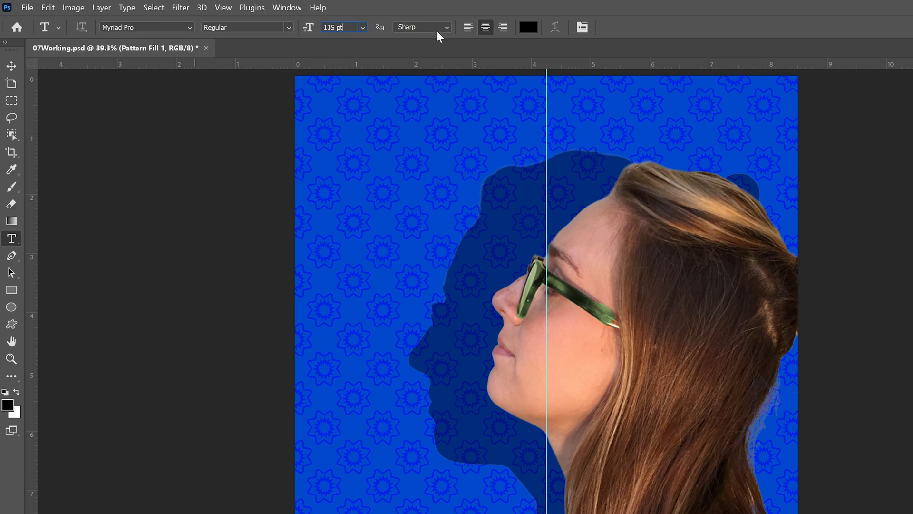
click(483, 26)
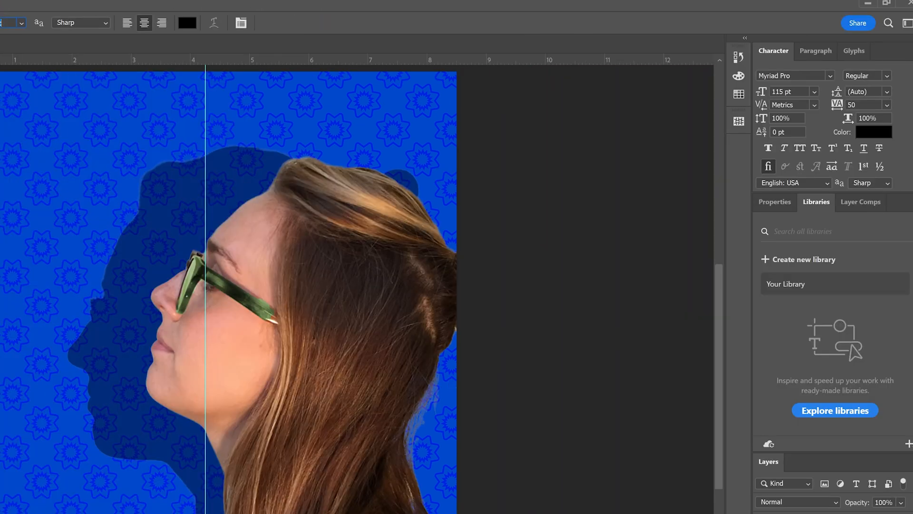
click(887, 105)
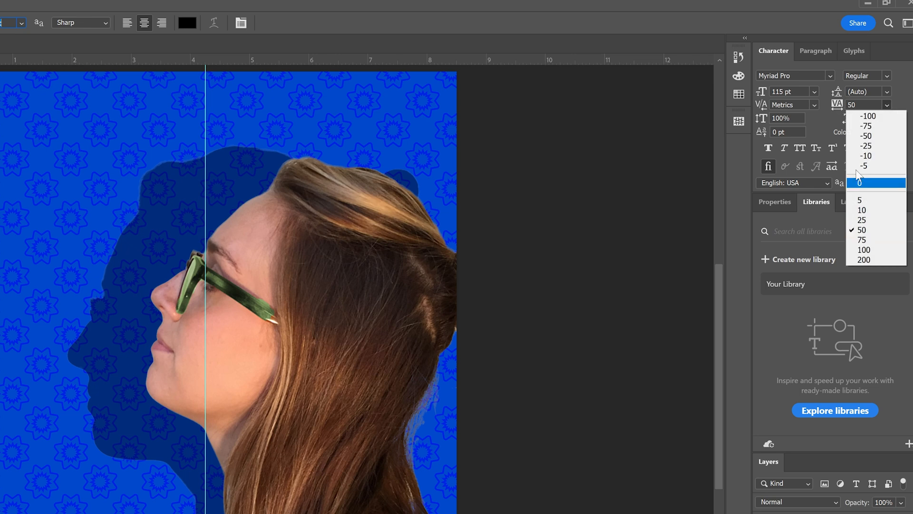
click(886, 107)
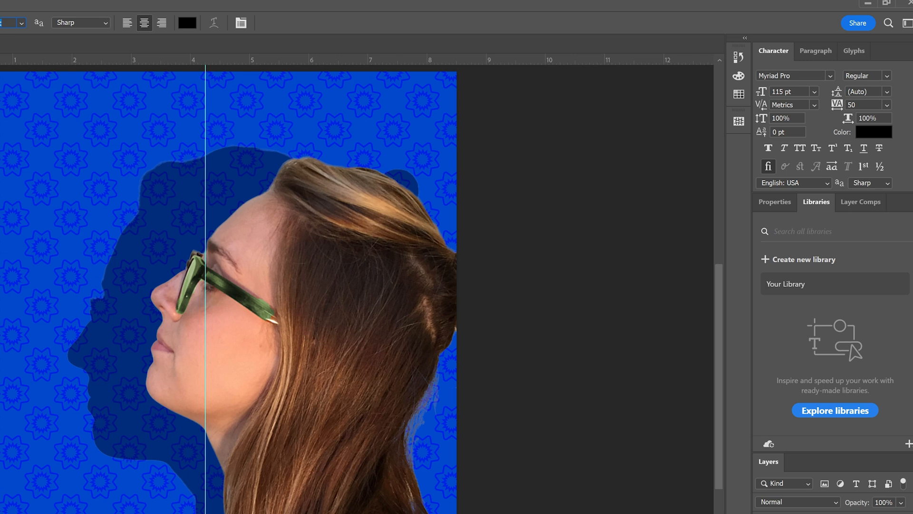
Draw a text box across nearly the full width of the cover's top, enter TYPECAST, and commit the text
drag(1, 87, 444, 165)
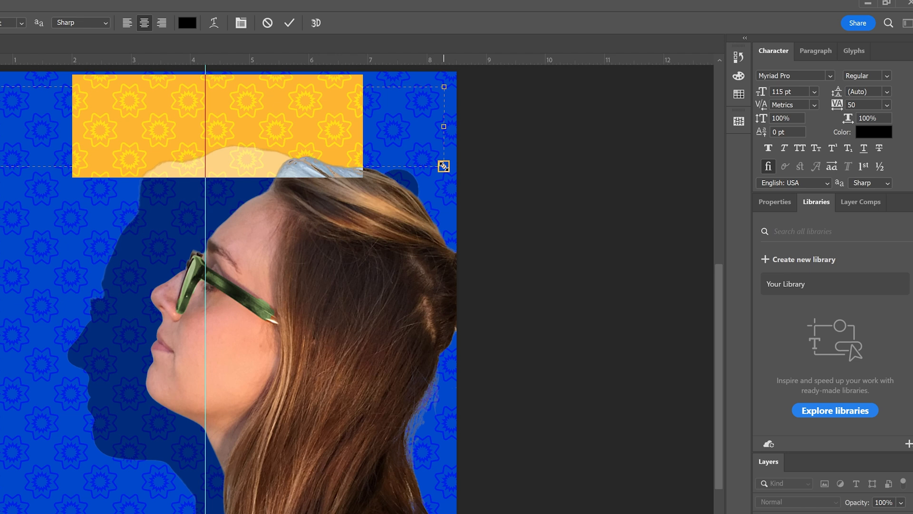
text(T)
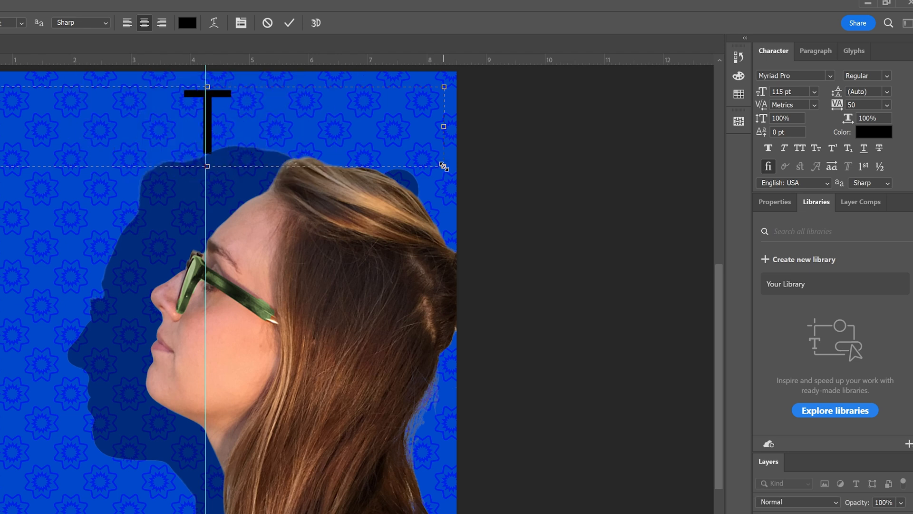
text(YP)
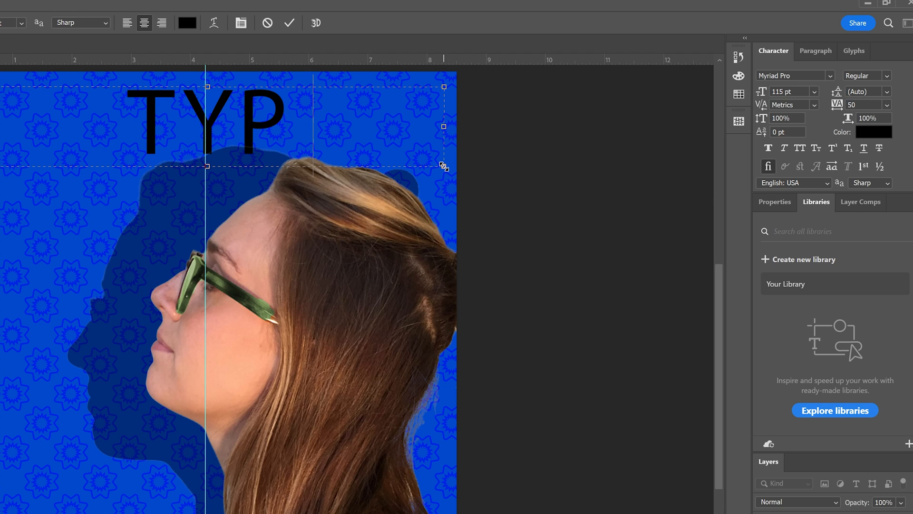
text(ECAST)
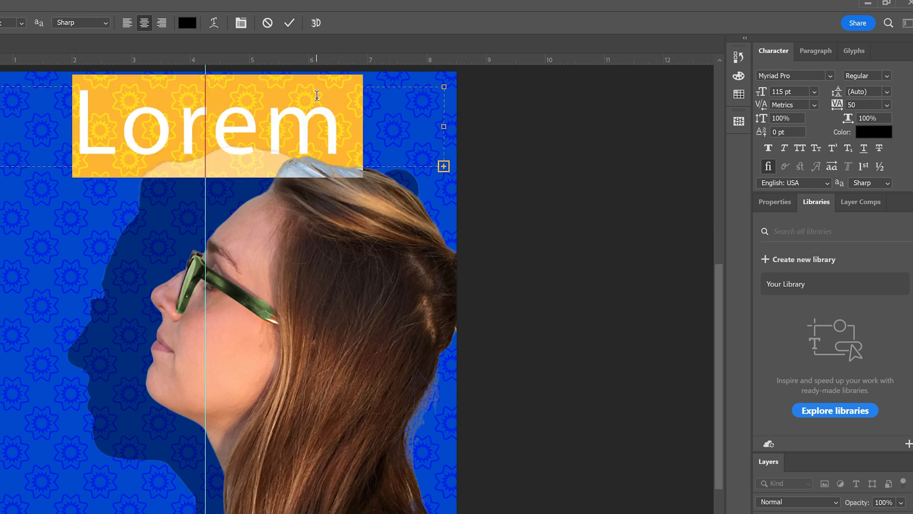
text(TYPE)
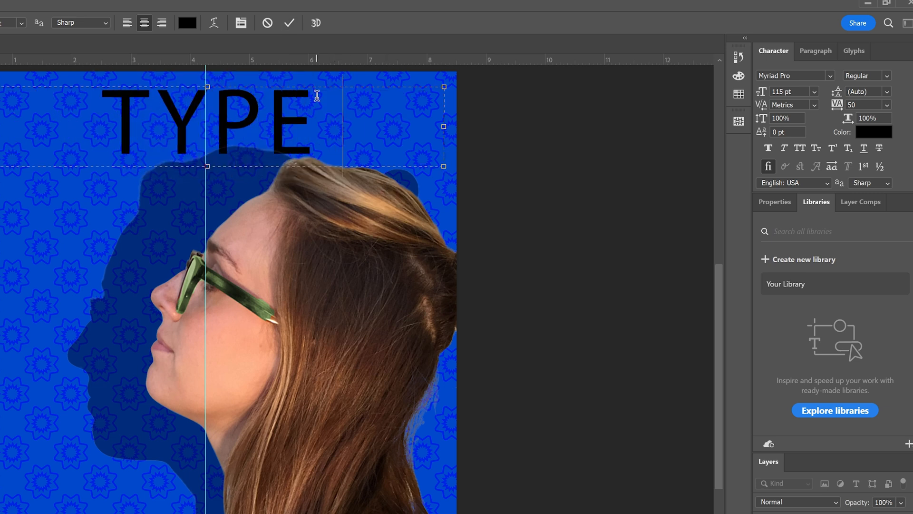
text(CAST)
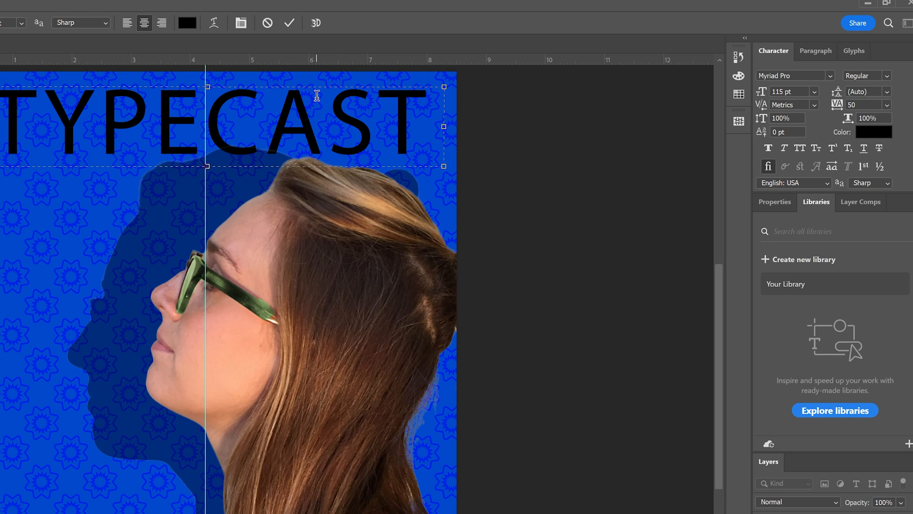
click(291, 21)
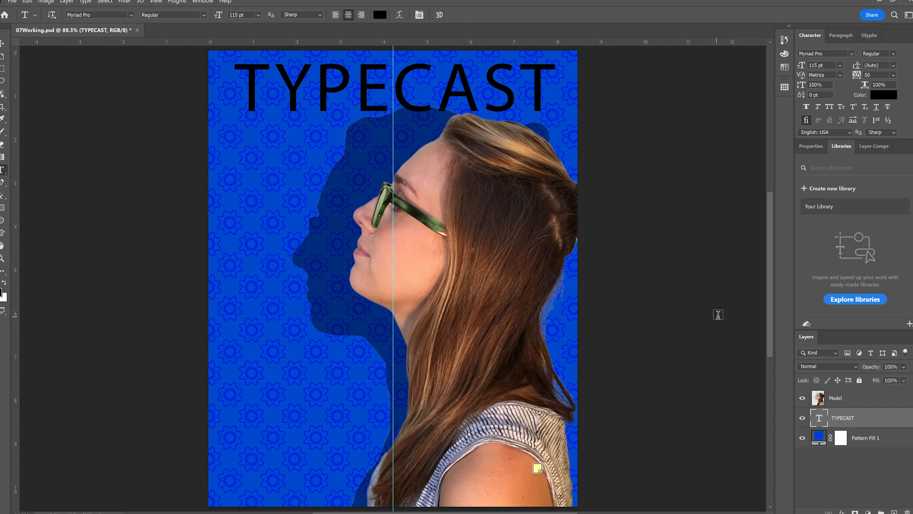
Try the Lucida Fax font on the TYPECAST title and undo the font change
double_click(405, 110)
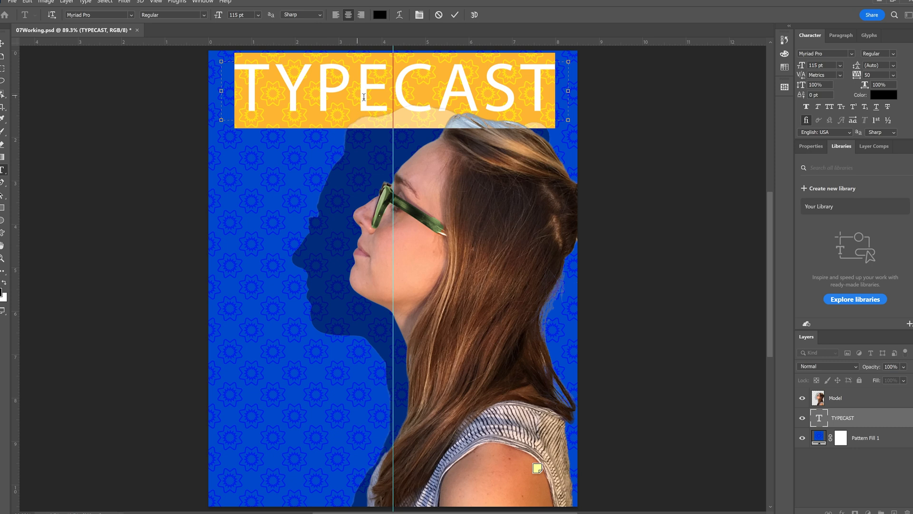
click(130, 15)
click(110, 74)
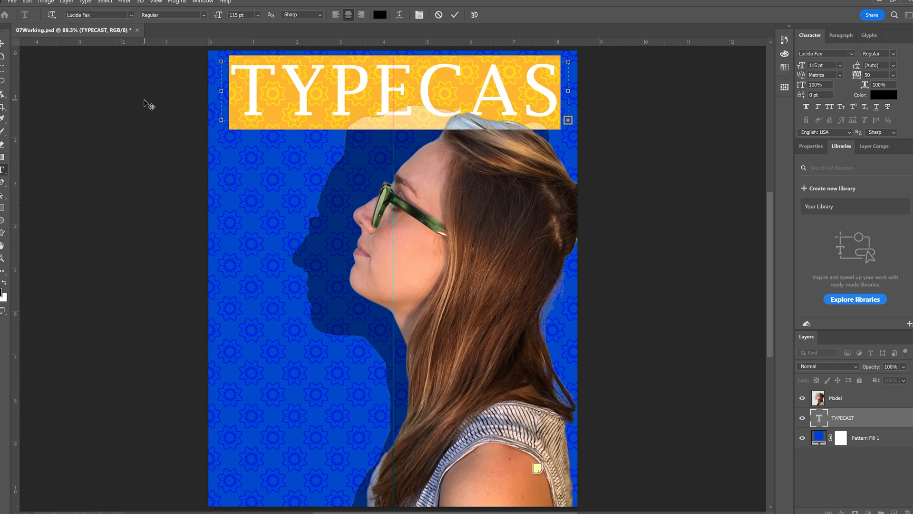
click(455, 15)
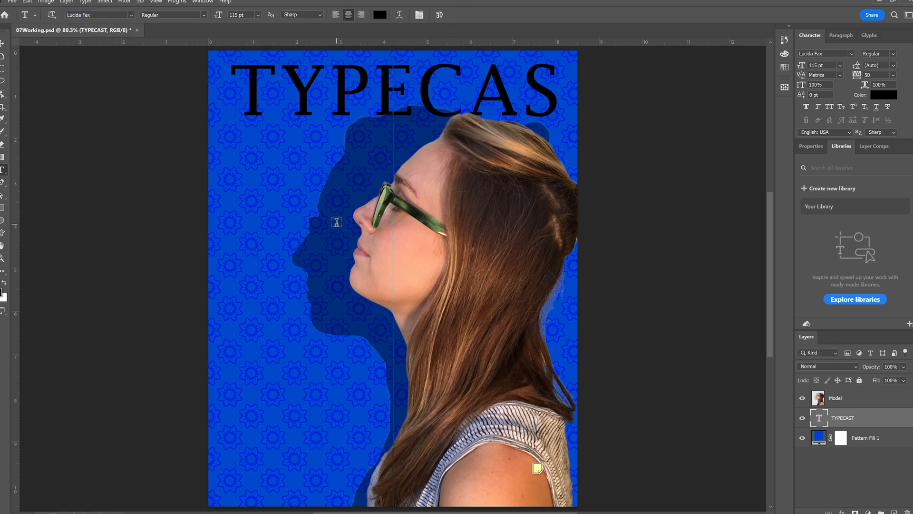
key(ctrl+z)
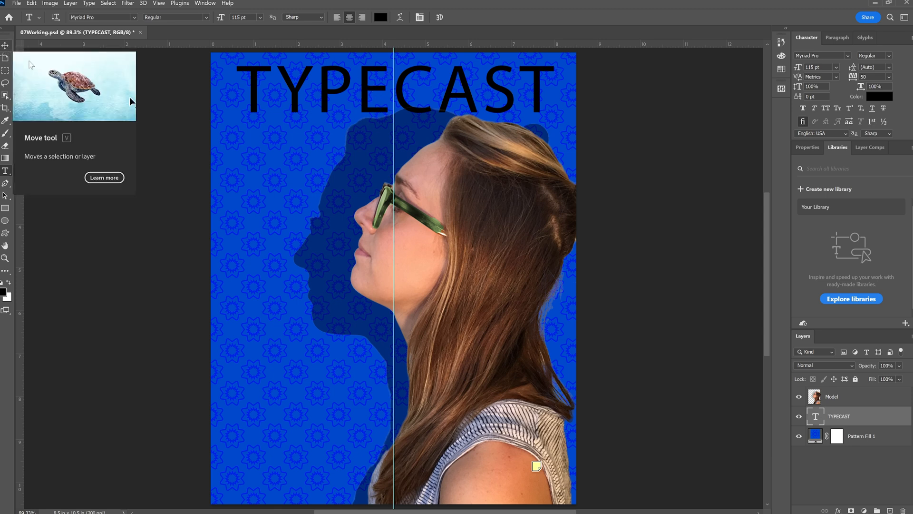
Move the TYPECAST title slightly down, keeping it centered on the vertical guide
mouse_move(381, 90)
mouse_down()
mouse_move(389, 98)
mouse_move(380, 90)
mouse_up()
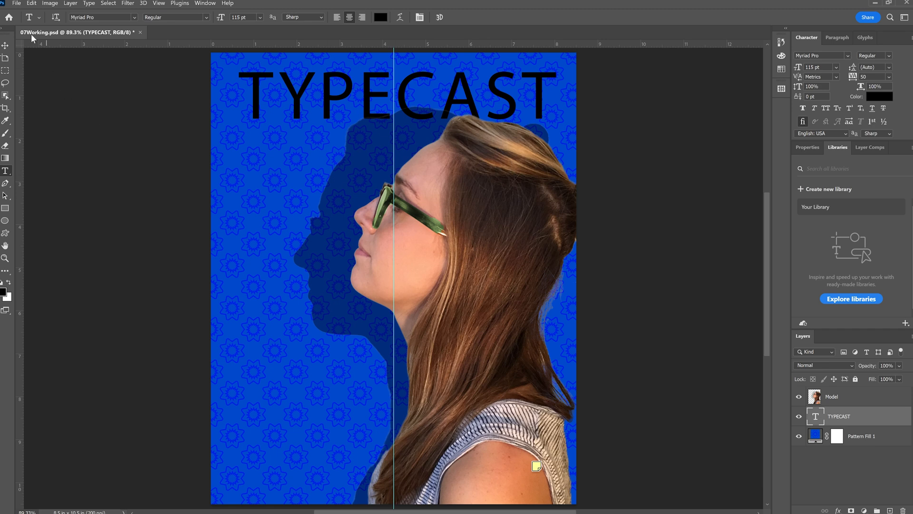
Place the Metal TIF from the Lesson07 folder as an embedded image and move it up to cover the TYPECAST title
click(17, 3)
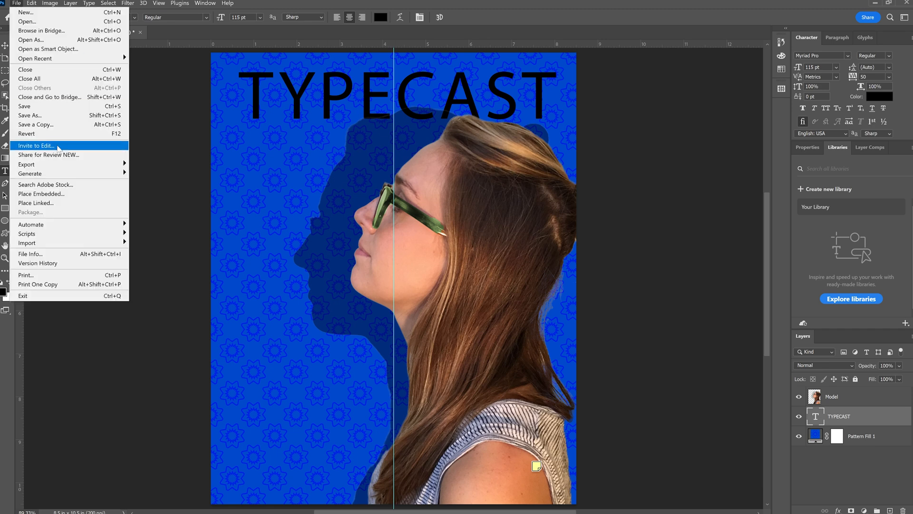
click(83, 194)
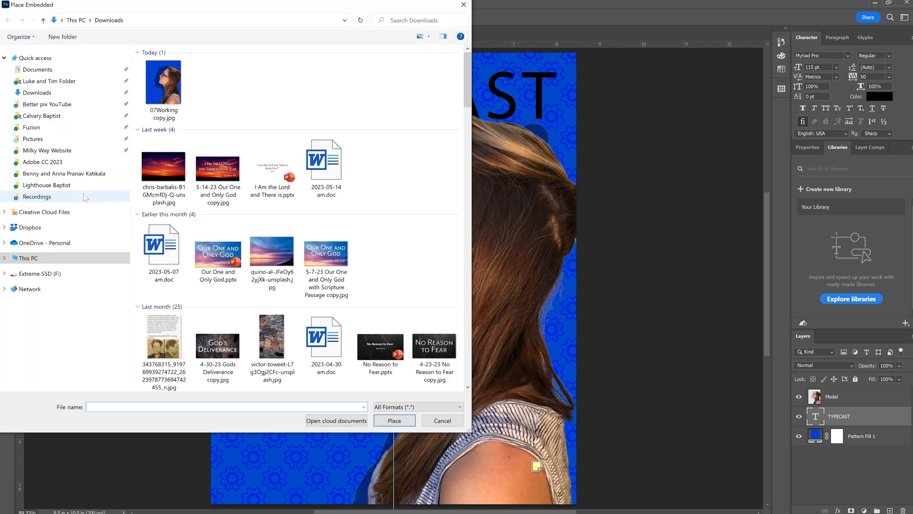
click(36, 196)
click(180, 20)
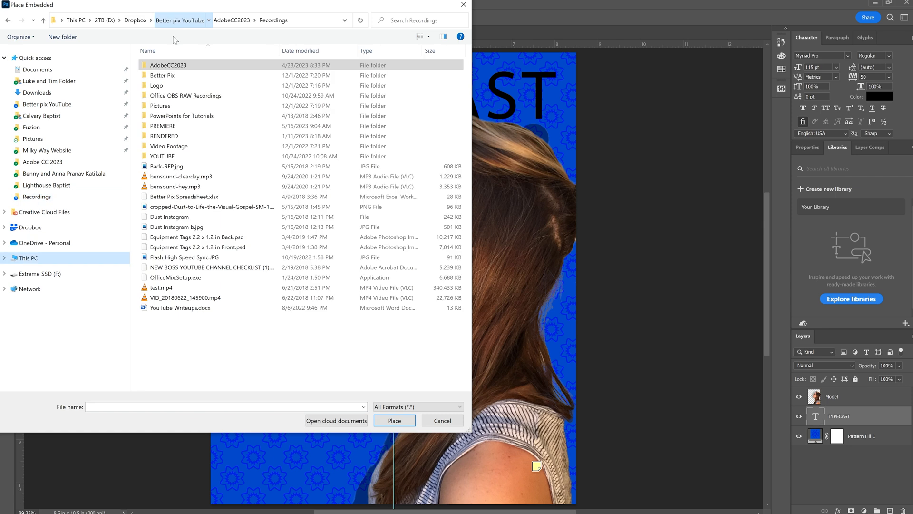
double_click(168, 65)
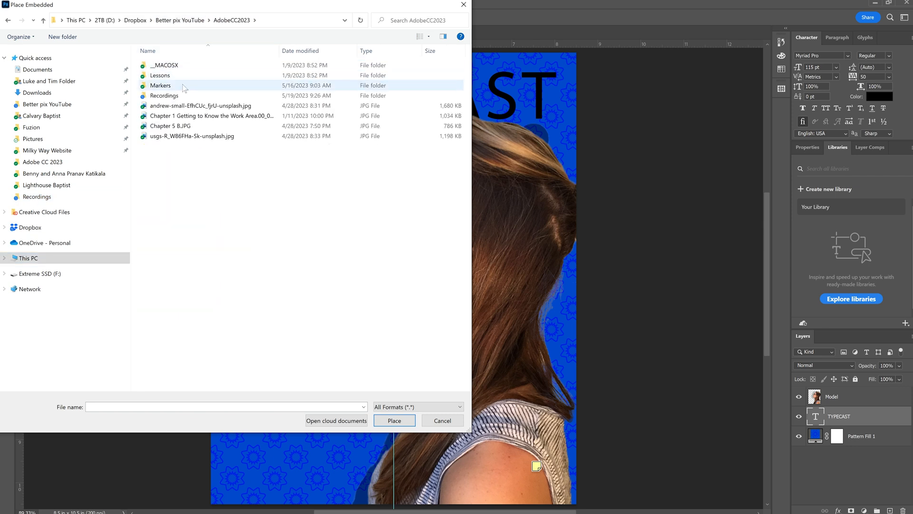
double_click(176, 76)
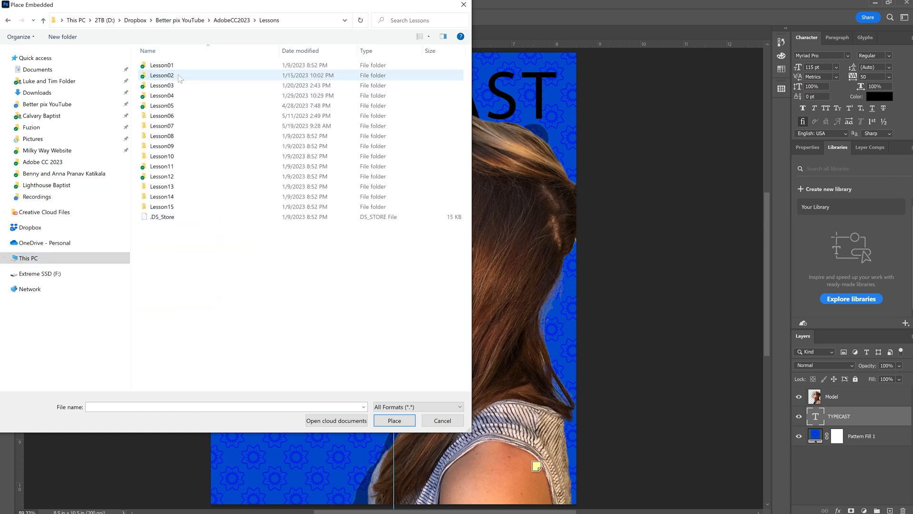
double_click(182, 126)
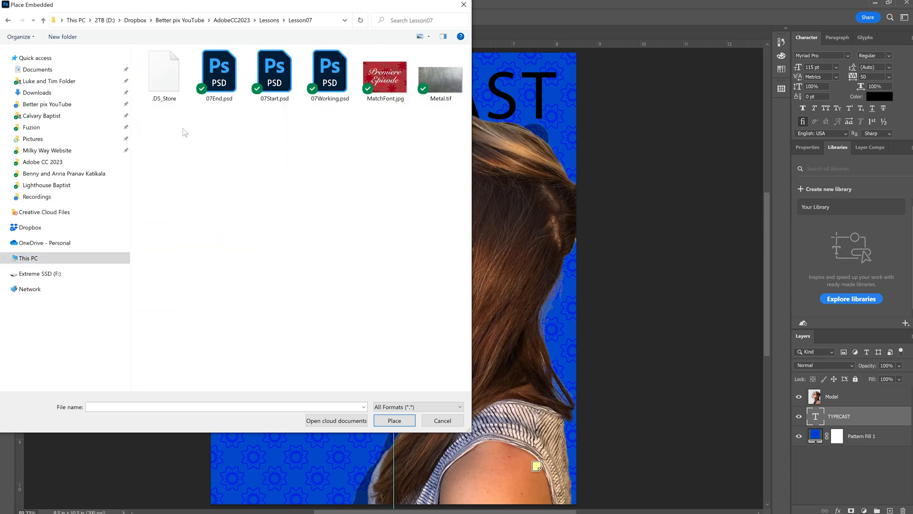
click(441, 88)
double_click(442, 88)
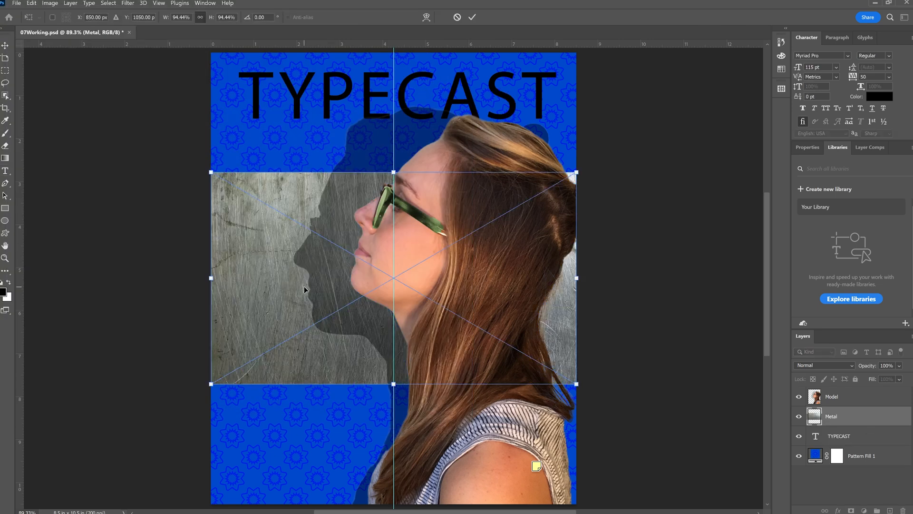
drag(304, 287, 304, 150)
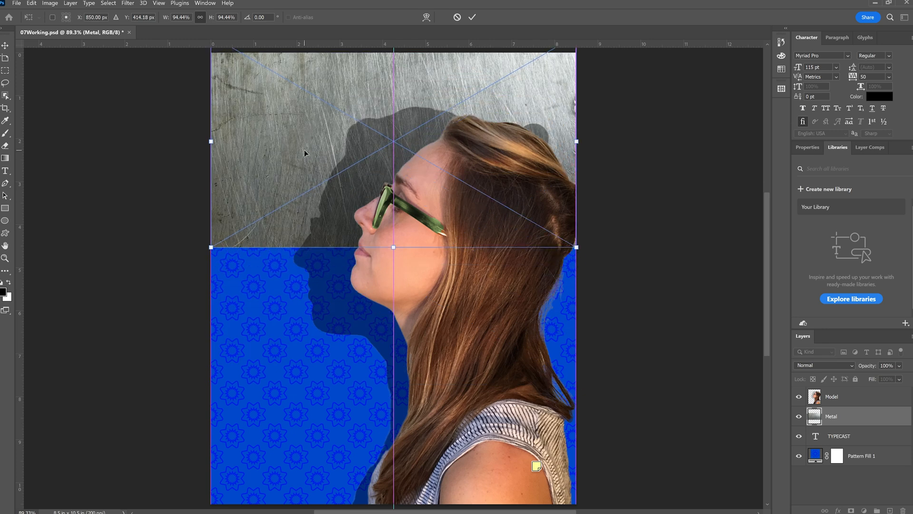
click(472, 17)
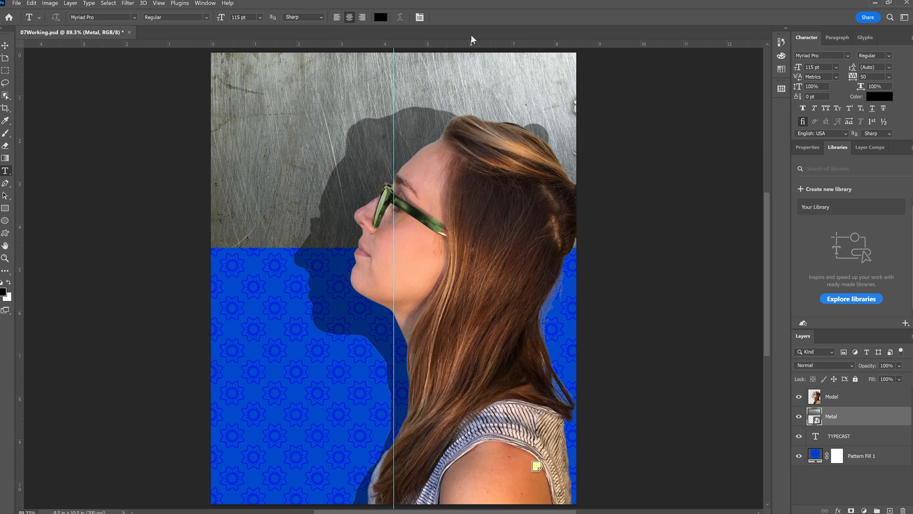
Create a clipping mask so the Metal layer is clipped to the TYPECAST text layer
right_click(844, 420)
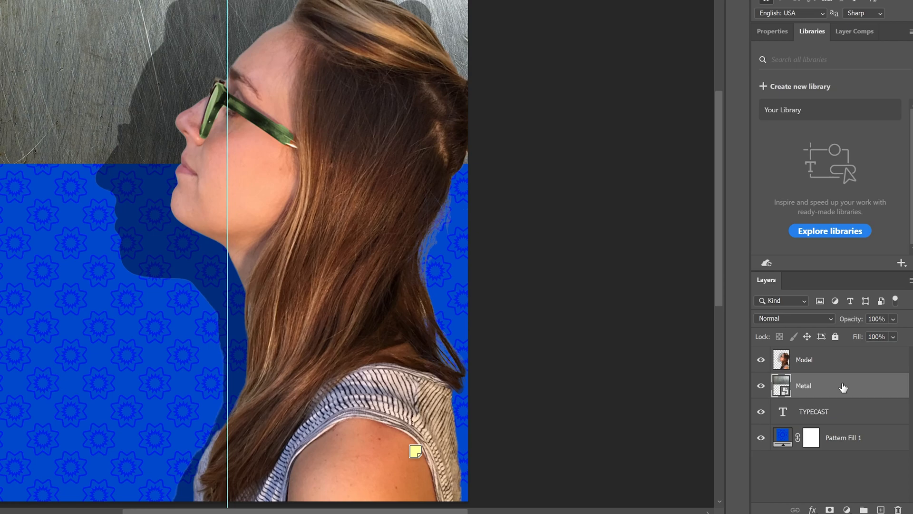
right_click(831, 387)
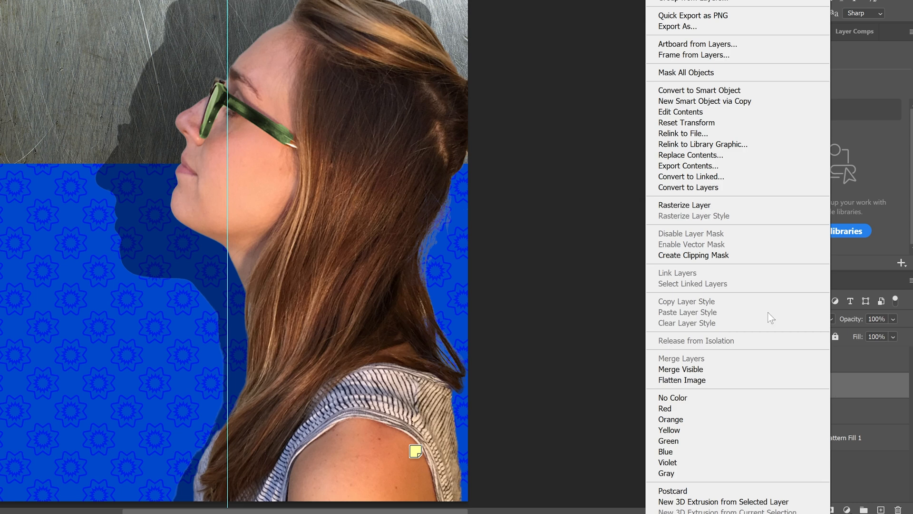
click(743, 256)
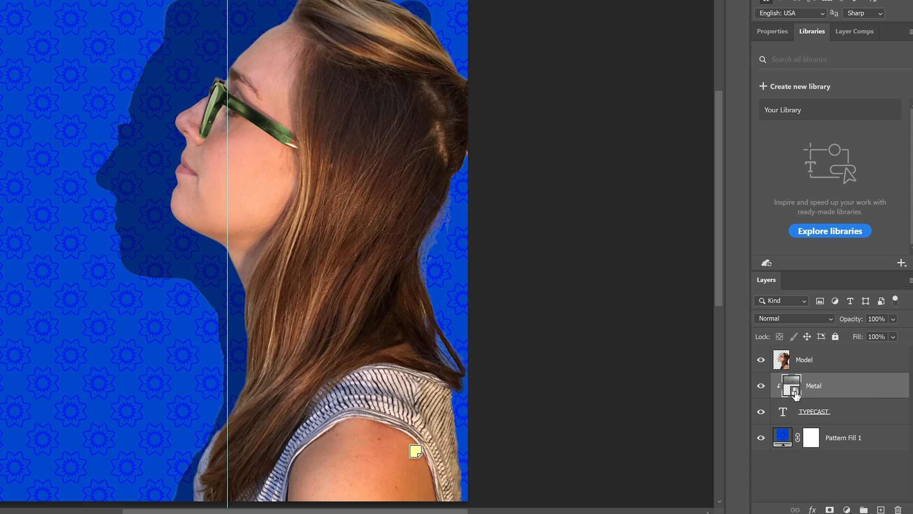
click(813, 509)
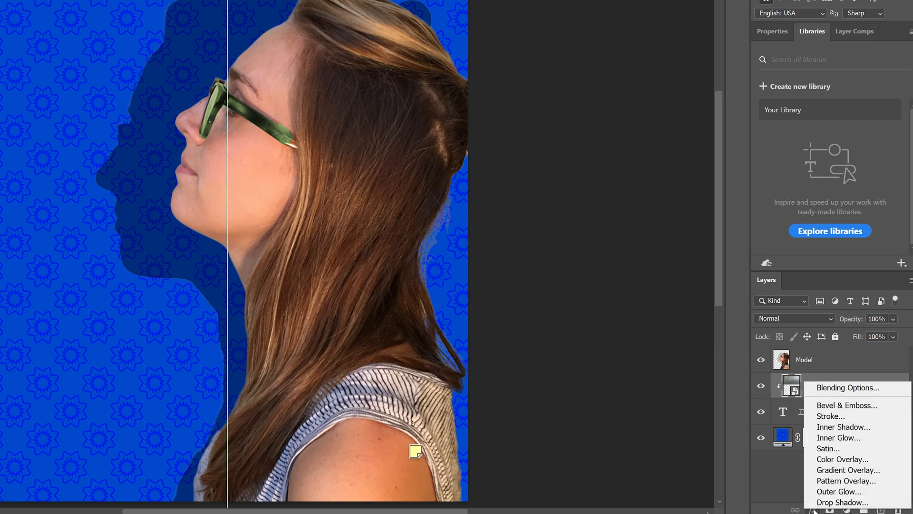
click(841, 427)
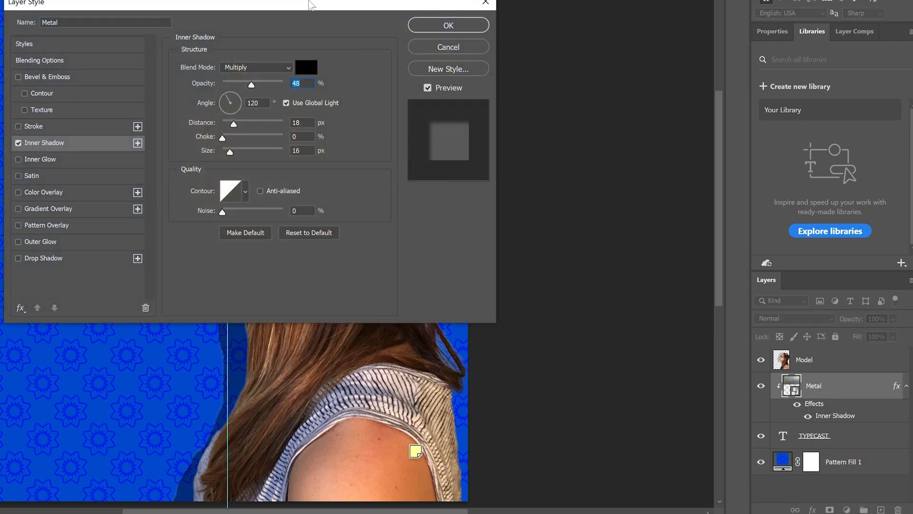
drag(316, 8, 361, 38)
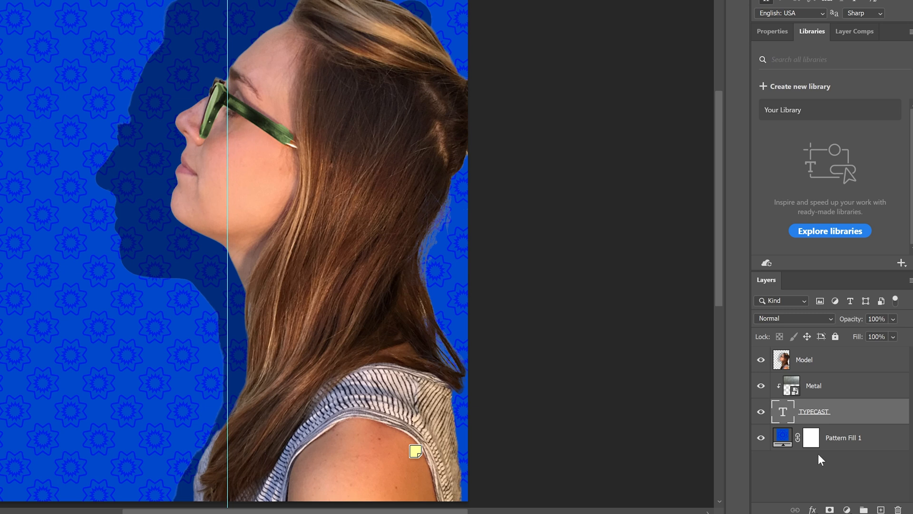
Apply a previewed Inner Shadow to the TYPECAST layer with 48% opacity, 18 px distance and 18 px size, and save the document
click(813, 510)
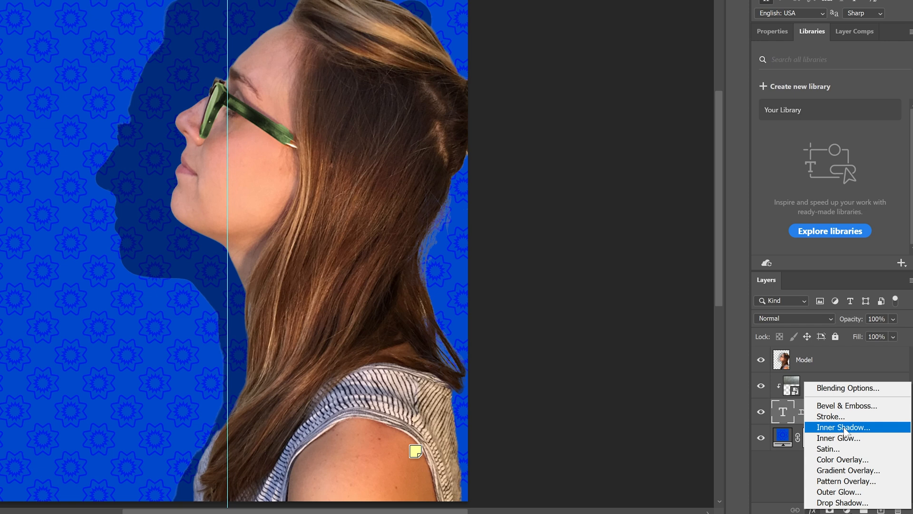
click(876, 431)
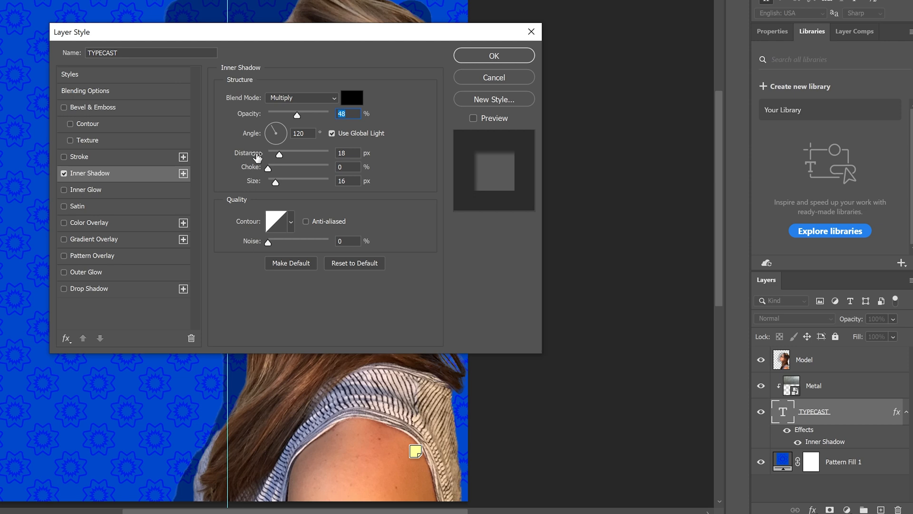
drag(199, 35, 190, 32)
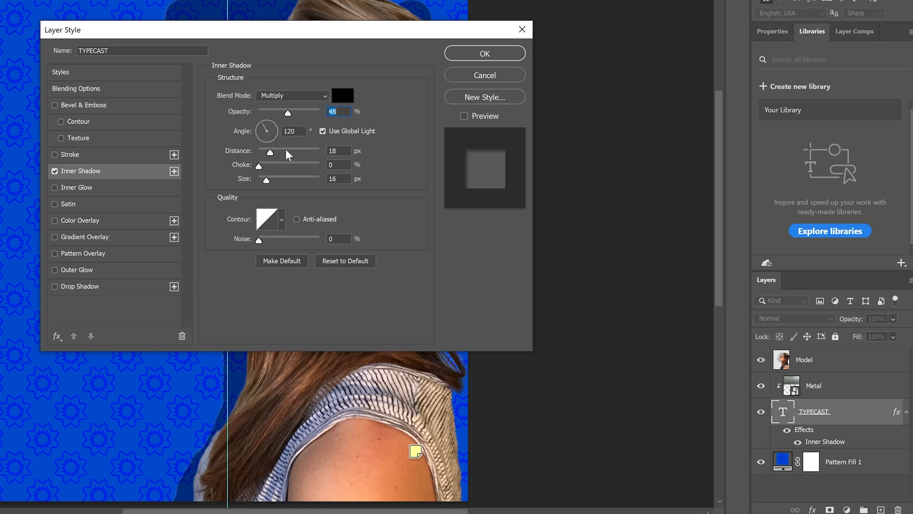
click(465, 115)
mouse_move(272, 151)
mouse_down()
mouse_move(303, 147)
mouse_move(257, 148)
mouse_move(299, 159)
mouse_move(281, 152)
mouse_up()
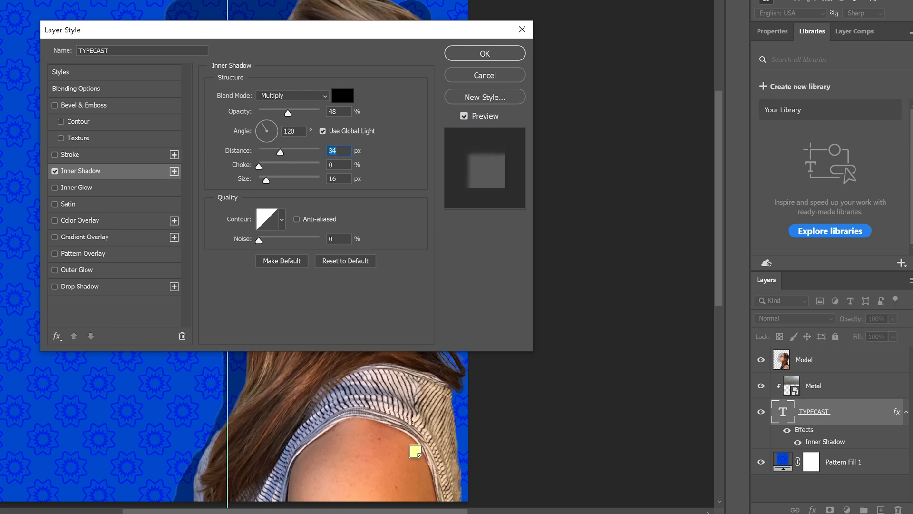
text(18)
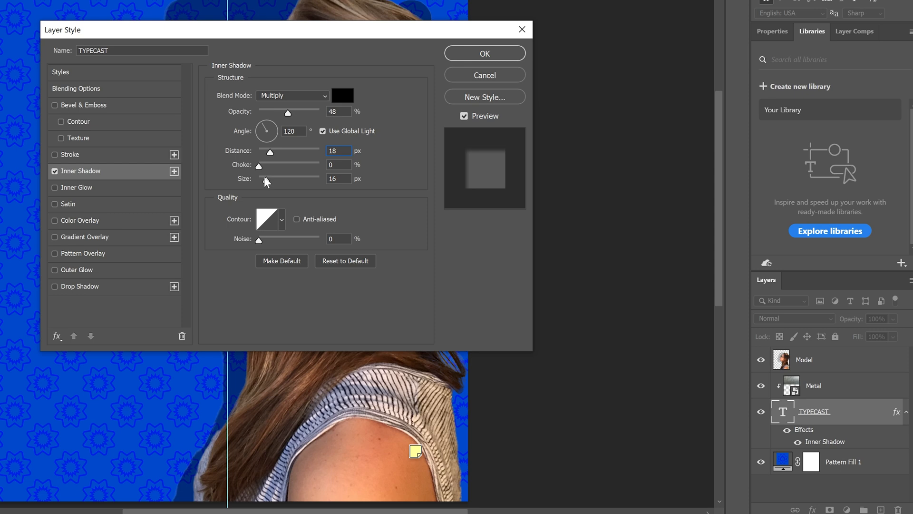
mouse_move(270, 178)
mouse_down()
mouse_move(295, 176)
mouse_move(252, 180)
mouse_up()
text(18)
click(485, 47)
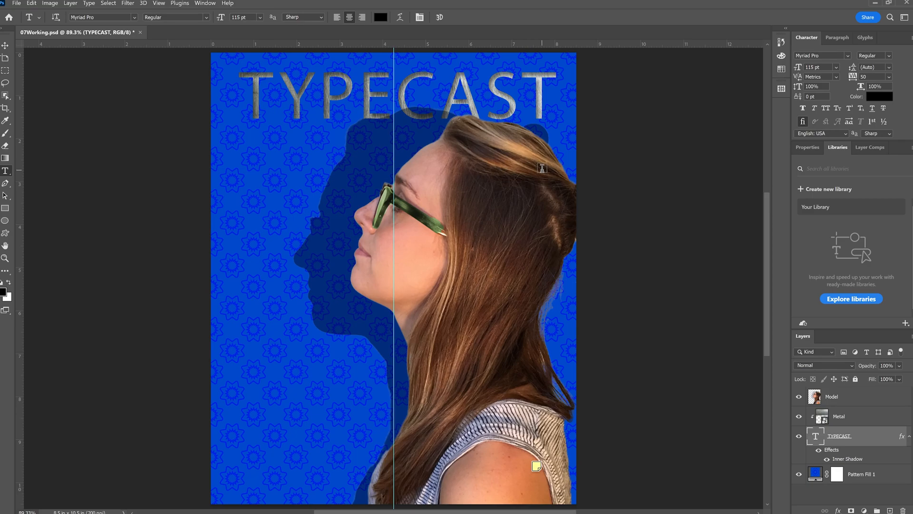
key(ctrl+s)
Select the Model layer, bring up the document's paths, and make the Speech Path active
click(816, 401)
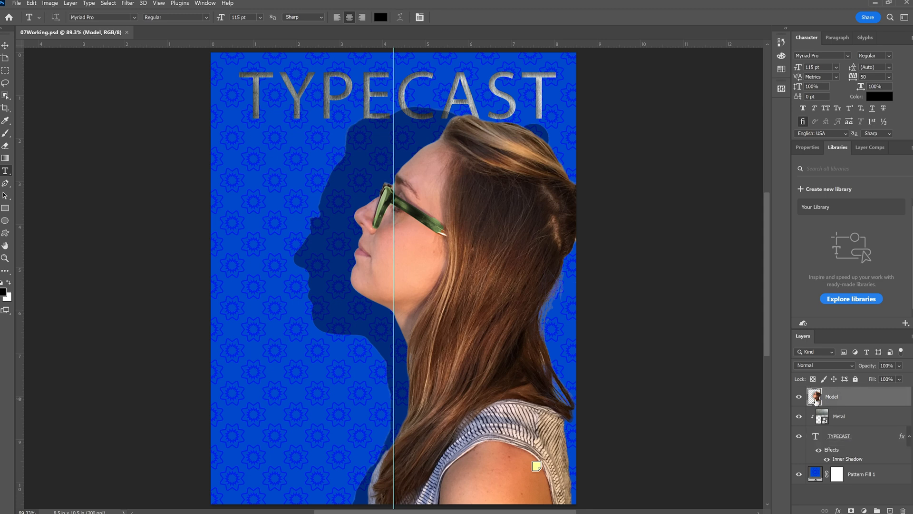
click(205, 4)
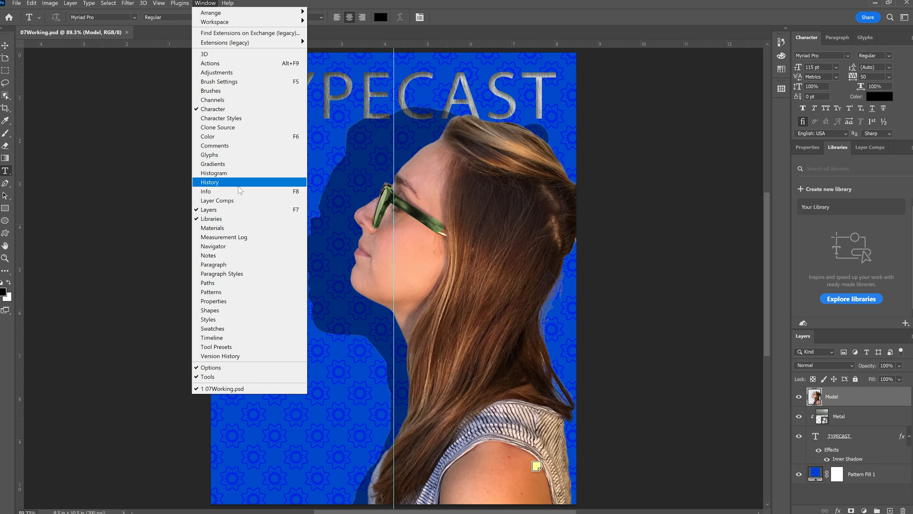
click(238, 283)
drag(791, 448, 733, 333)
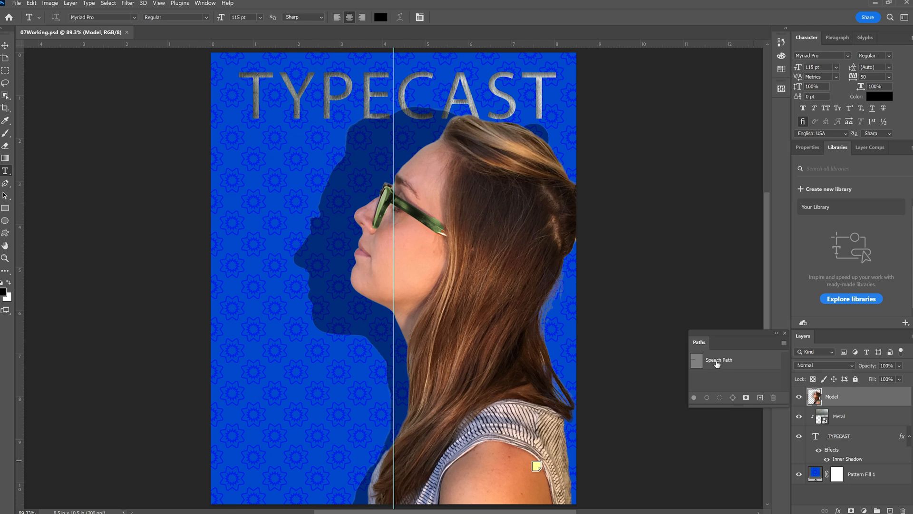
double_click(718, 360)
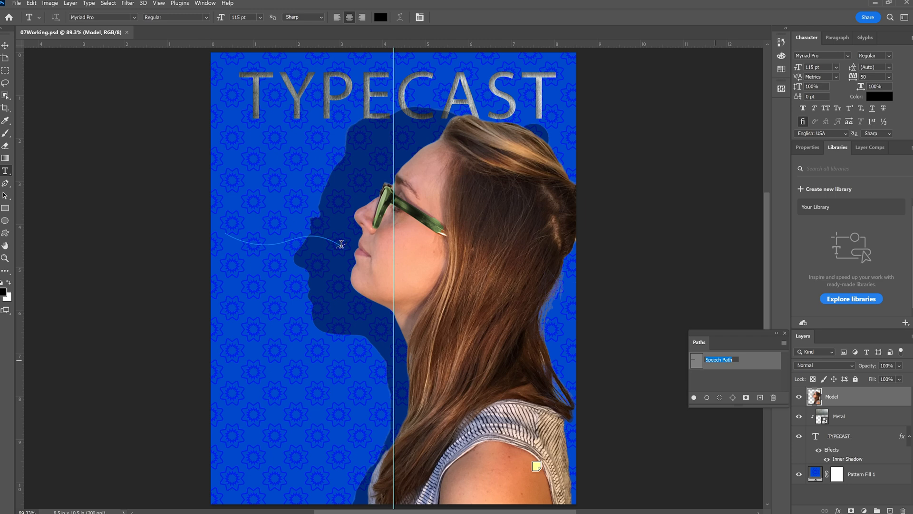
Start right-aligned horizontal type on the Speech Path at its end near the model's mouth
click(4, 172)
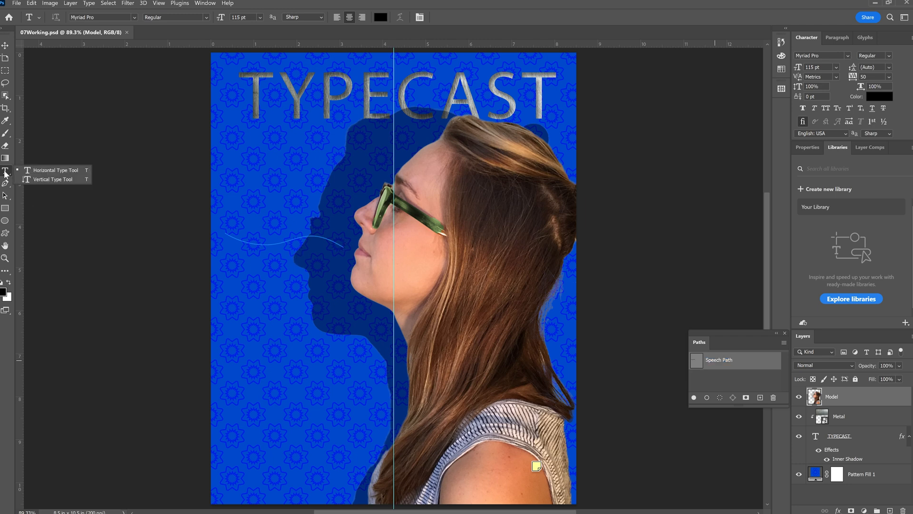
click(47, 170)
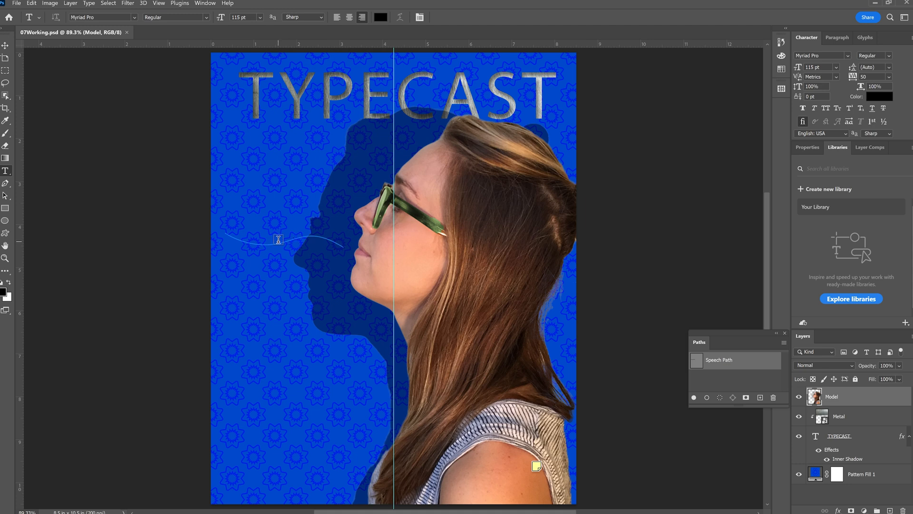
click(340, 244)
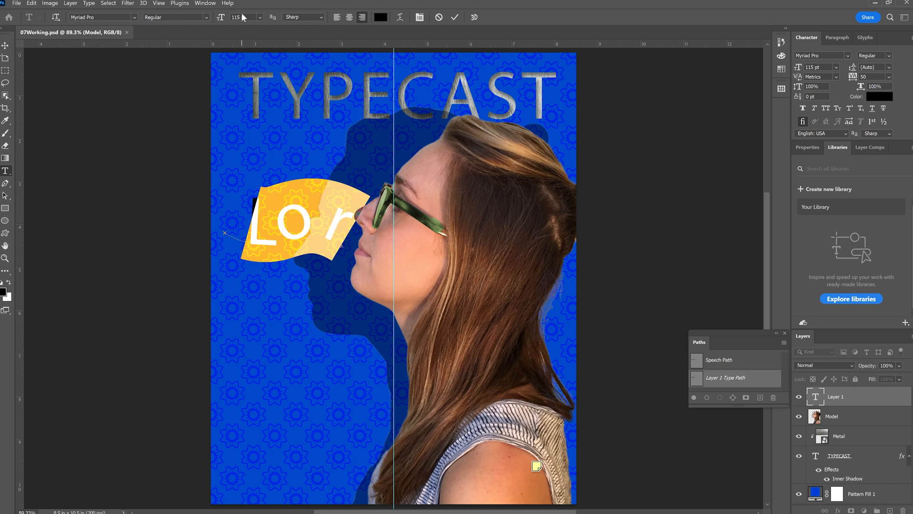
Set the tracking of the placeholder text on the Speech Path to -10
click(218, 18)
text(14)
click(890, 77)
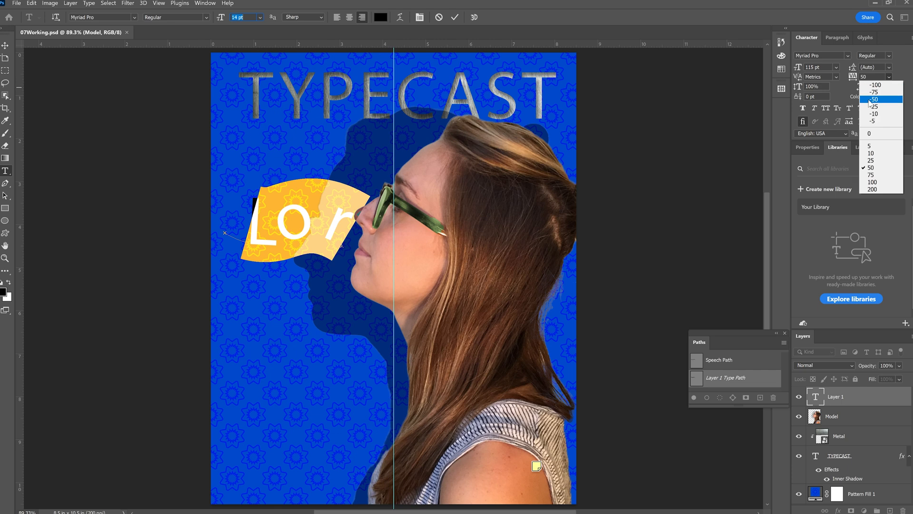
click(873, 113)
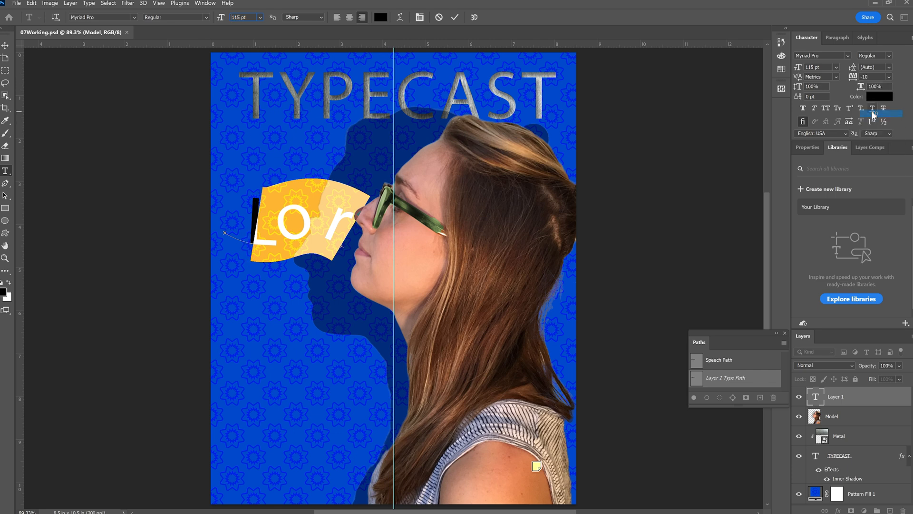
Color the path text white and format it as All Caps
click(380, 19)
drag(357, 135, 332, 121)
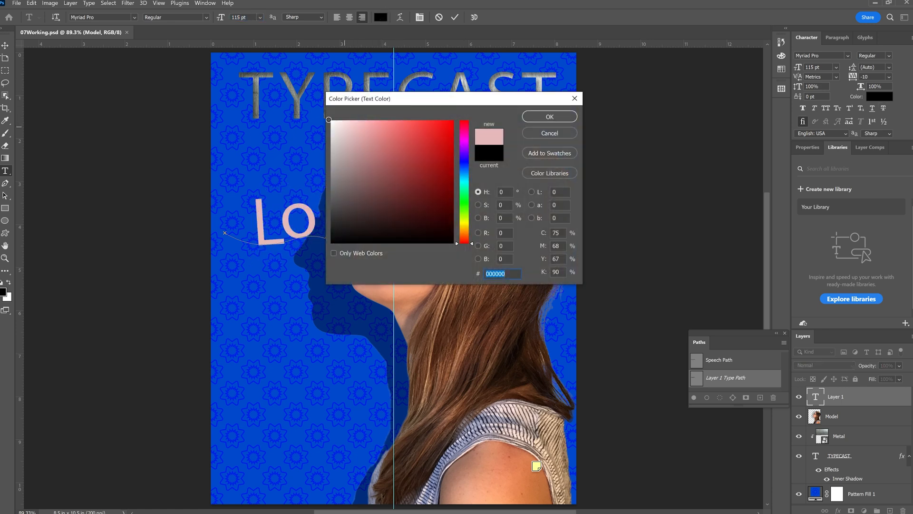
click(542, 116)
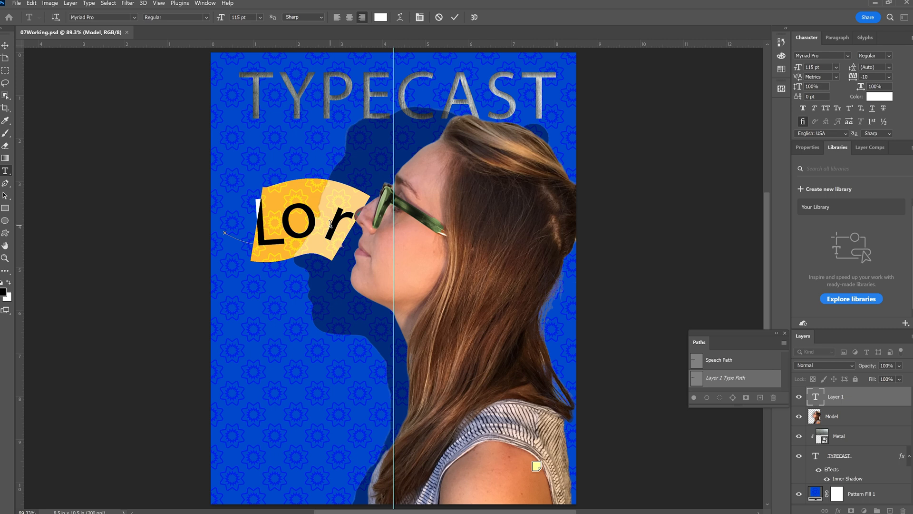
click(826, 109)
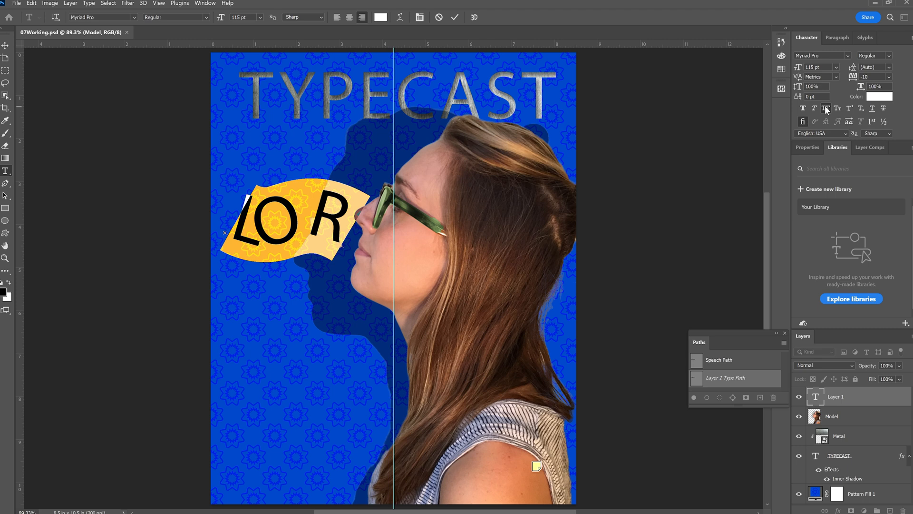
Replace the placeholder text on the path with "WHAT" and set its font size to 14 pt
text(WH)
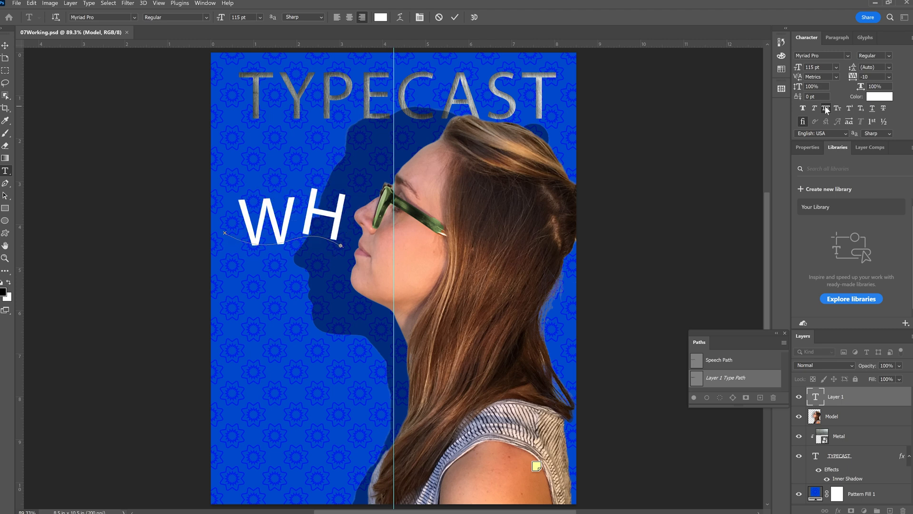
double_click(293, 205)
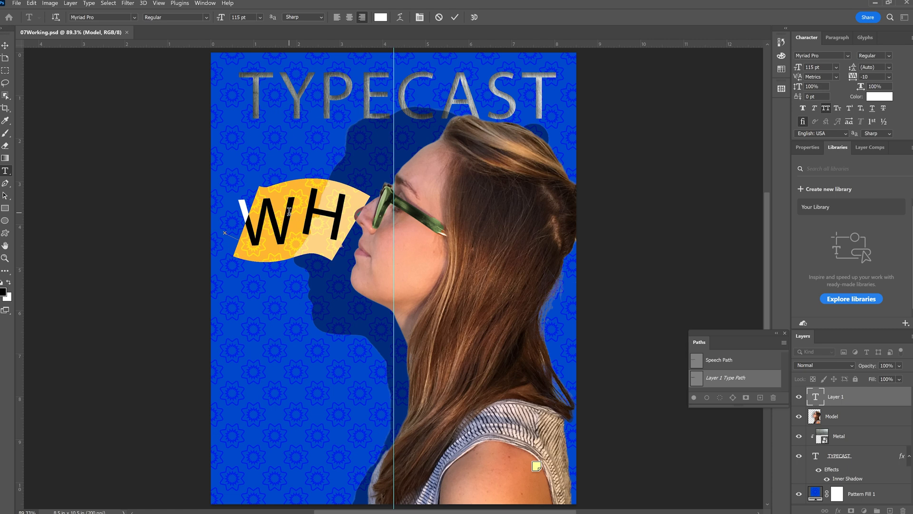
click(259, 18)
click(255, 80)
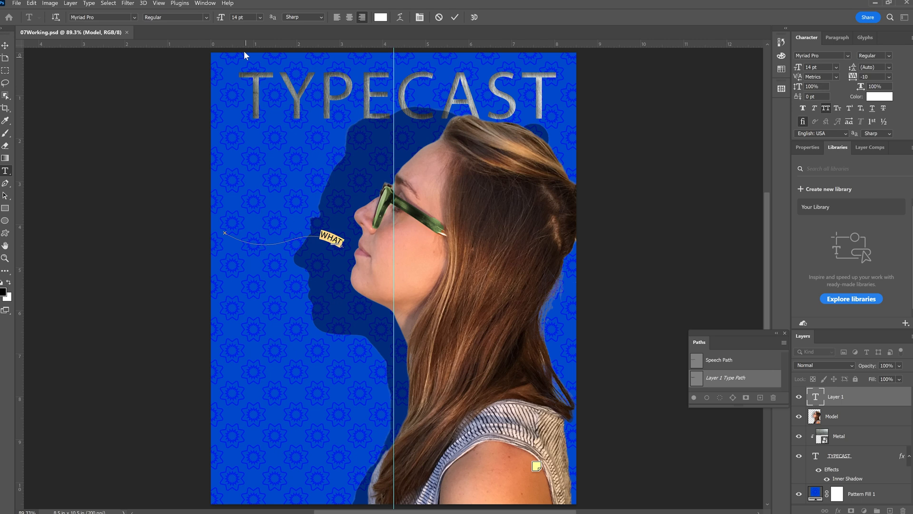
Complete the path text so it reads "WHAT'S NEW IN 3D TYPE?" and commit it
text(WHAT)
key(Right)
key(BackSpace)
key(BackSpace)
key(BackSpace)
text(HAT'S NEW!)
text(N 3D TYPE)
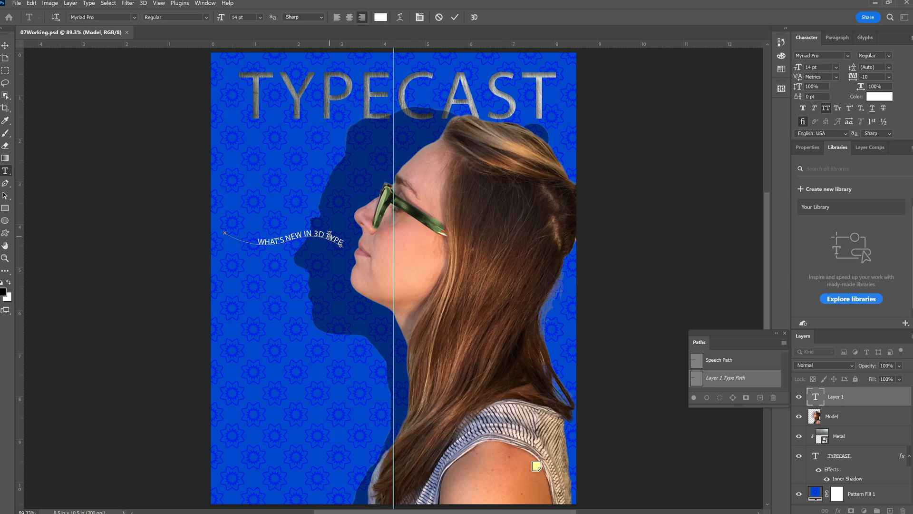
text(?)
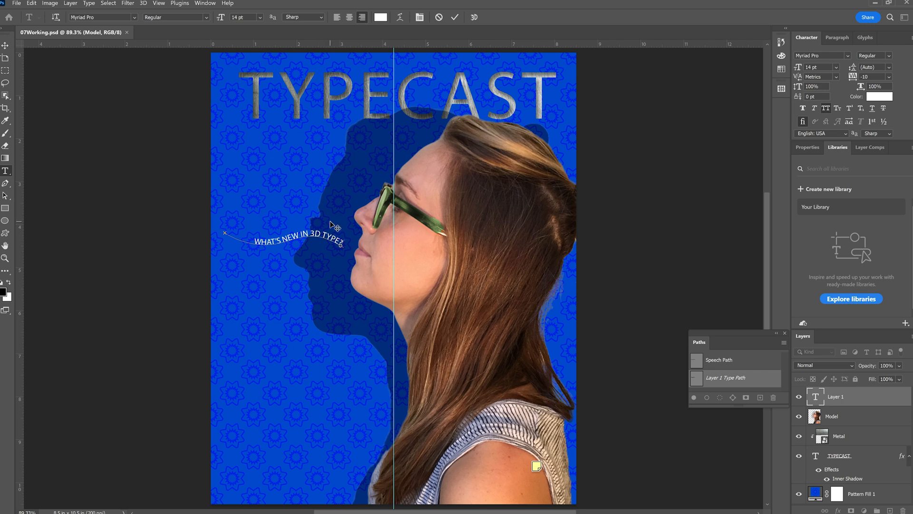
click(455, 18)
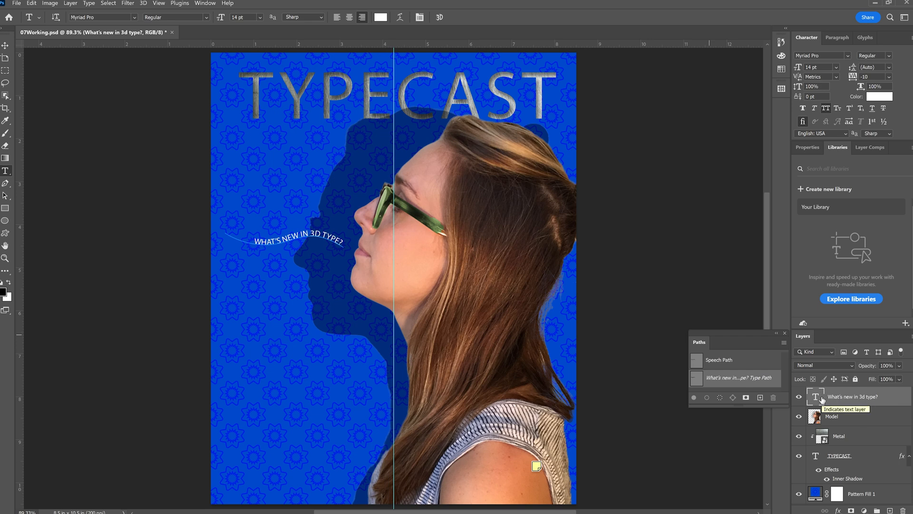
Duplicate the "What's new in 3d type?" text layer
right_click(884, 399)
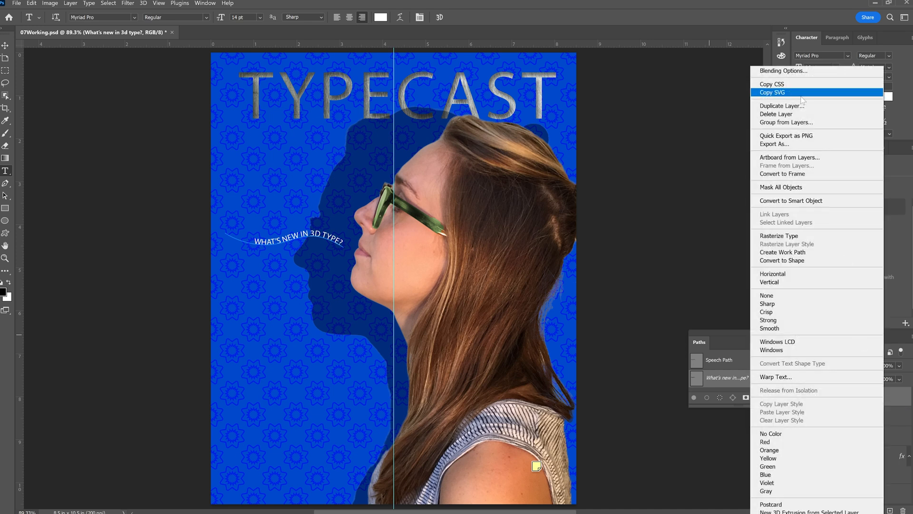
click(710, 4)
drag(817, 401, 889, 511)
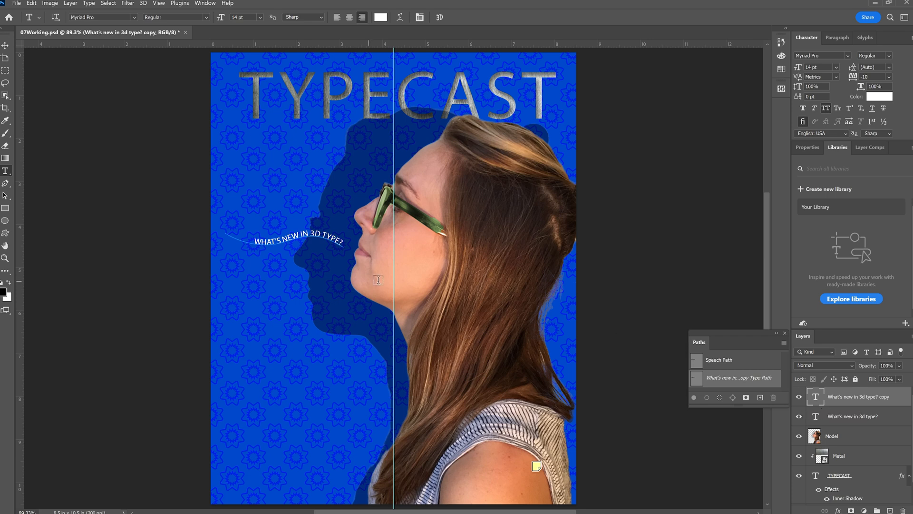
Rotate the duplicated text's path by 15 degrees with Free Transform Path and commit the change
click(31, 4)
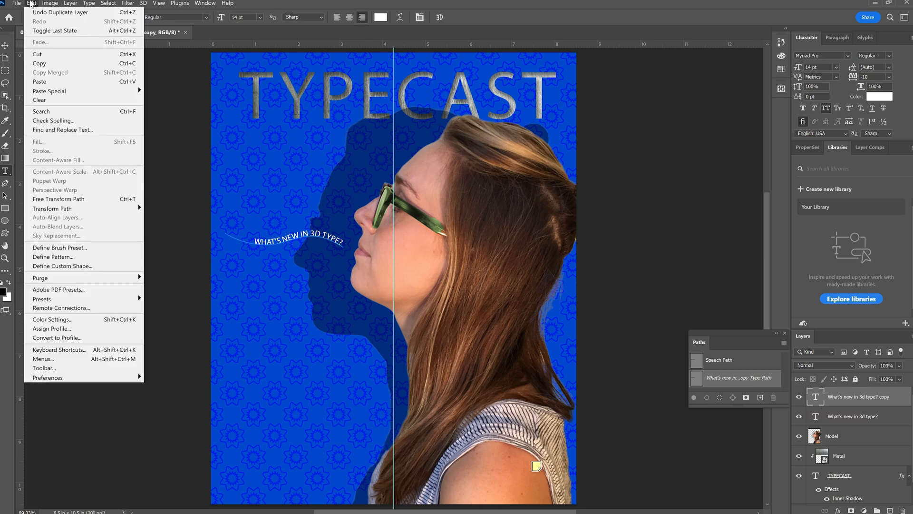
click(79, 200)
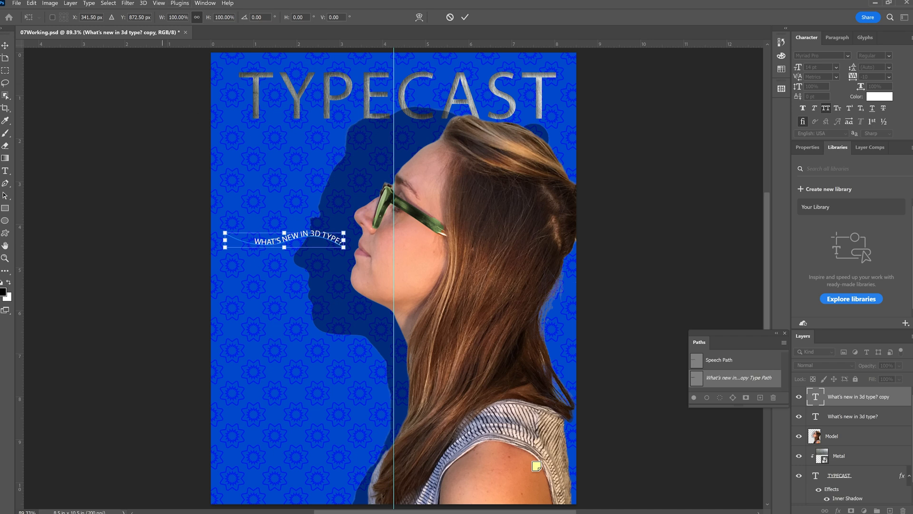
text(15)
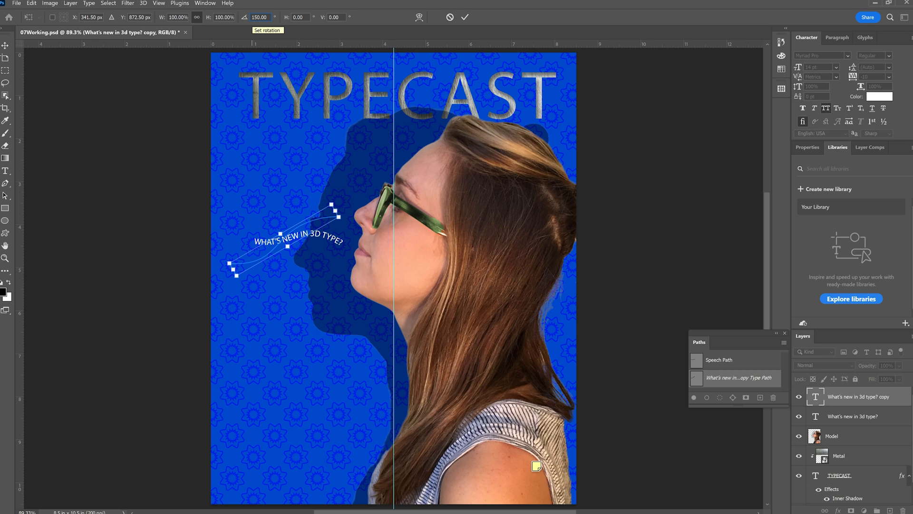
key(Delete)
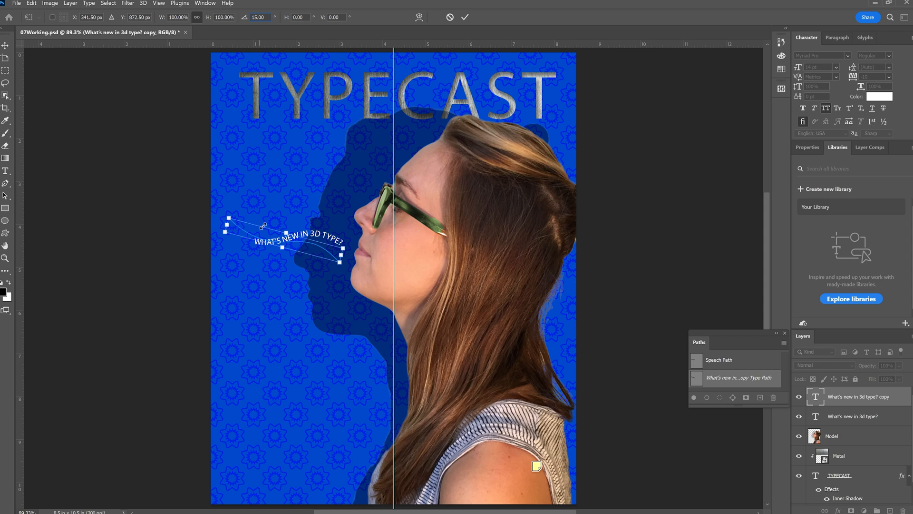
click(465, 17)
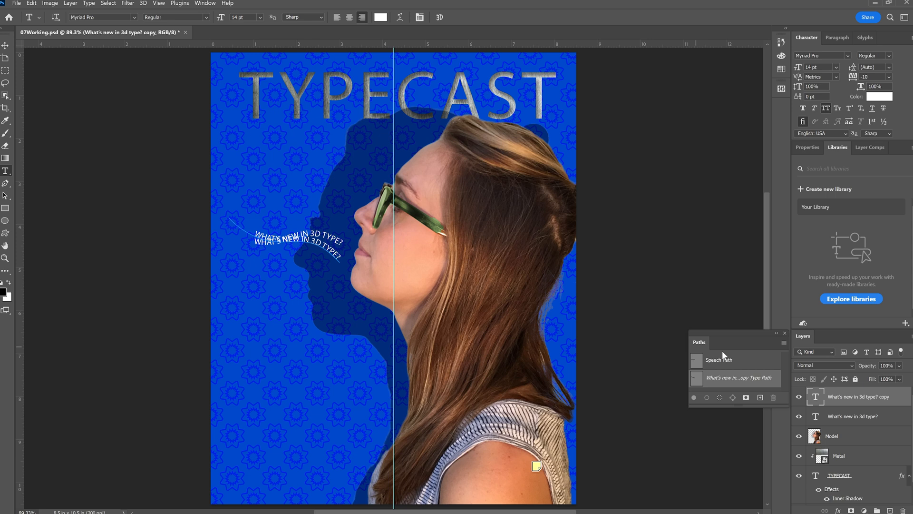
Move the rotated text copy above the original line and nudge it vertically to fine-tune the spacing
click(5, 45)
drag(295, 233, 292, 209)
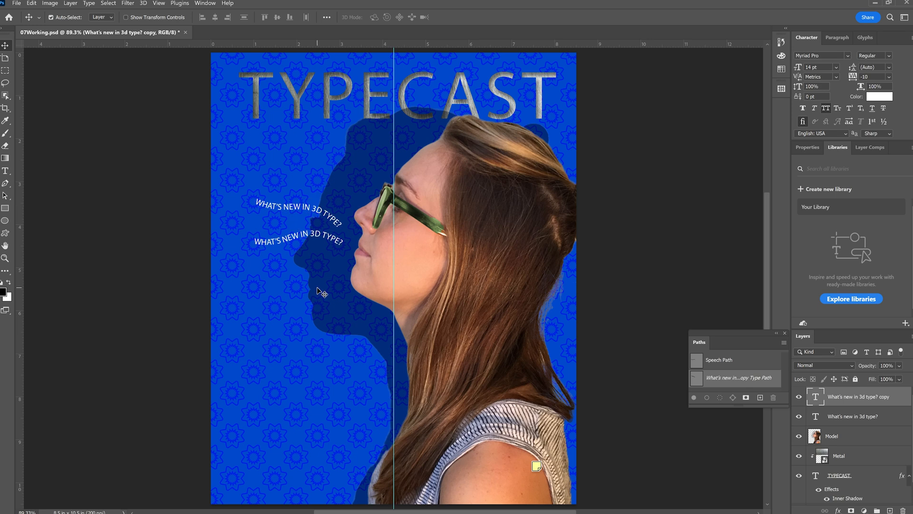
key(ctrl)
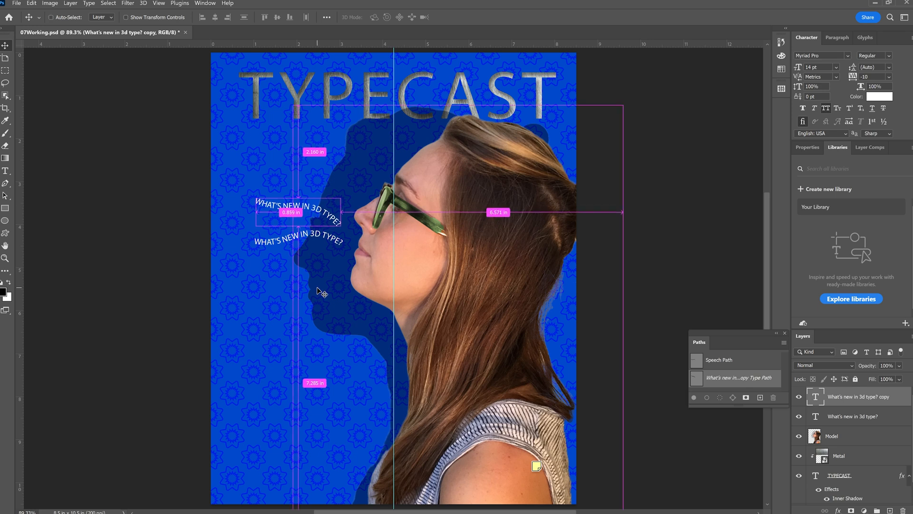
key(Up)
key(Up)
key(Up)
key(Up)
key(Up)
key(Up)
key(Up)
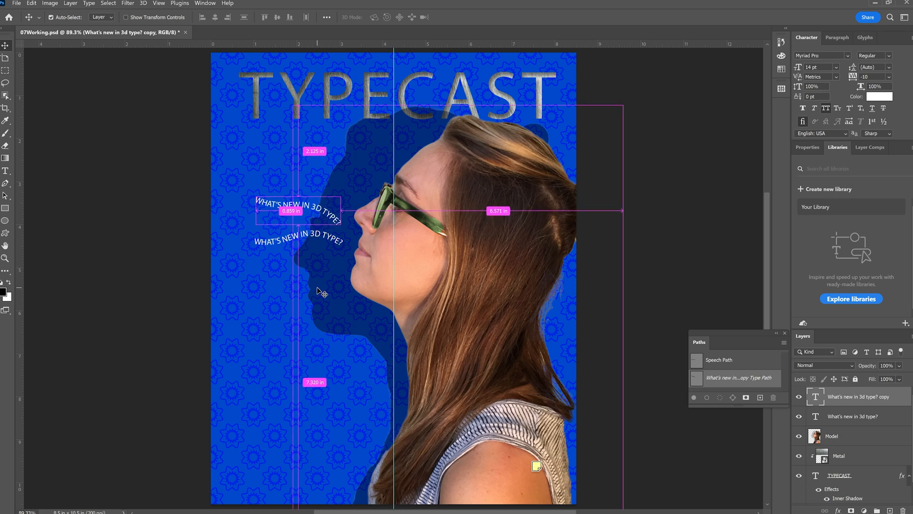
key(ctrl+Up)
key(ctrl+Up)
key(ctrl+Up)
key(ctrl+Up)
key(ctrl+Up)
key(ctrl+Up)
key(ctrl+Up)
key(ctrl+Up)
key(ctrl+Up)
key(ctrl+Up)
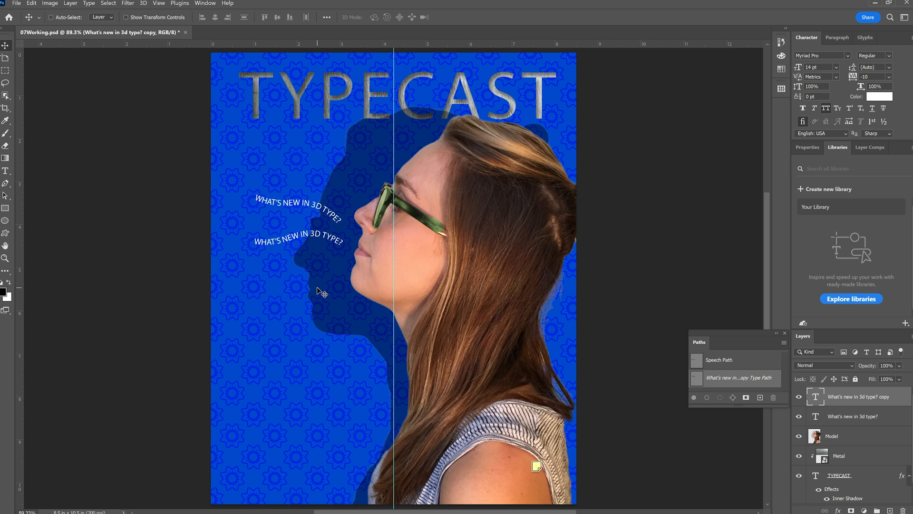
key(ctrl+Down)
key(ctrl+Down)
key(ctrl+Down)
key(ctrl+Down)
key(ctrl+Down)
key(ctrl+Down)
key(ctrl+Down)
key(ctrl+Down)
key(ctrl+Down)
key(ctrl+Down)
key(ctrl+Up)
key(ctrl+Up)
key(ctrl+Up)
key(ctrl+Up)
key(ctrl+Up)
key(ctrl+Up)
key(ctrl+Up)
key(ctrl+Up)
key(ctrl+Up)
key(ctrl+Up)
key(ctrl+Down)
key(ctrl+Down)
key(ctrl+Down)
key(ctrl+Down)
key(ctrl+Down)
key(ctrl+Down)
key(ctrl+Down)
key(ctrl+Down)
key(ctrl+Down)
key(ctrl+Down)
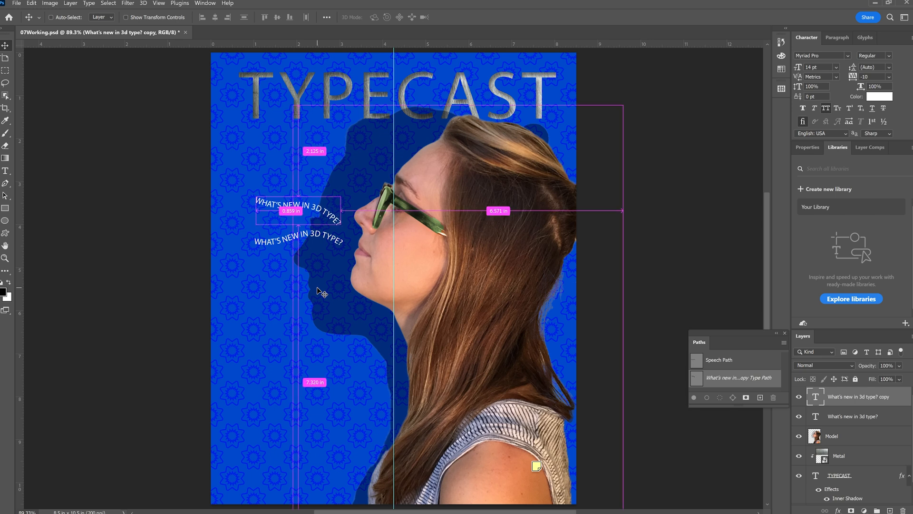
key(ctrl+Up)
key(ctrl+Up)
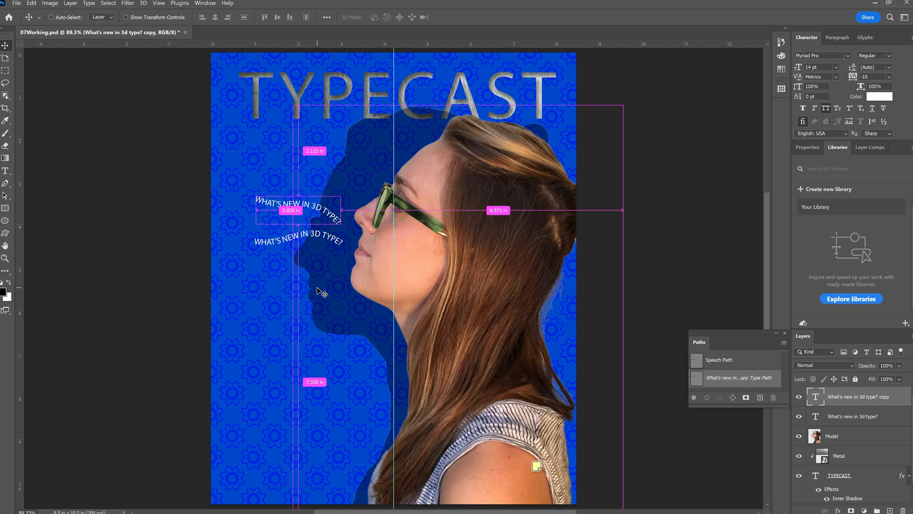
key(ctrl+Up)
key(ctrl+Up)
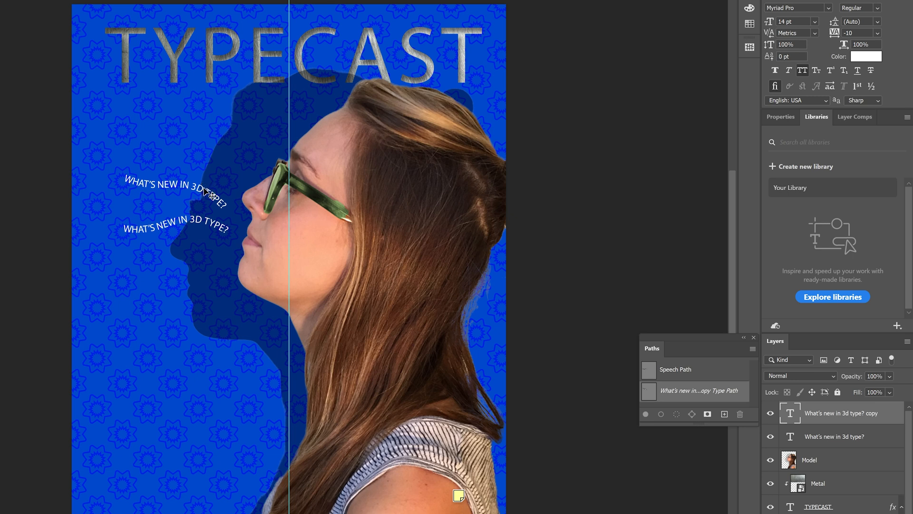
Change "3D" to "WEB" in the upper line of path text and make "WEB TYPE" bold
double_click(195, 186)
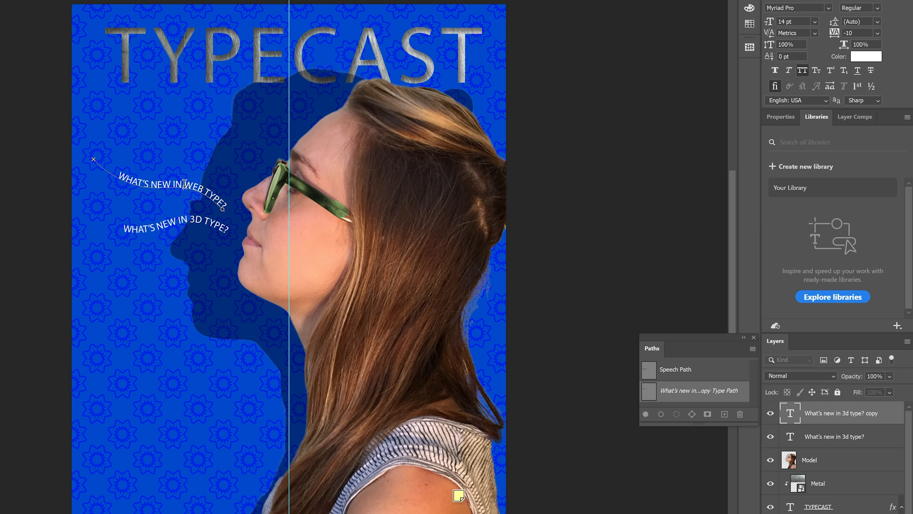
drag(184, 184, 222, 202)
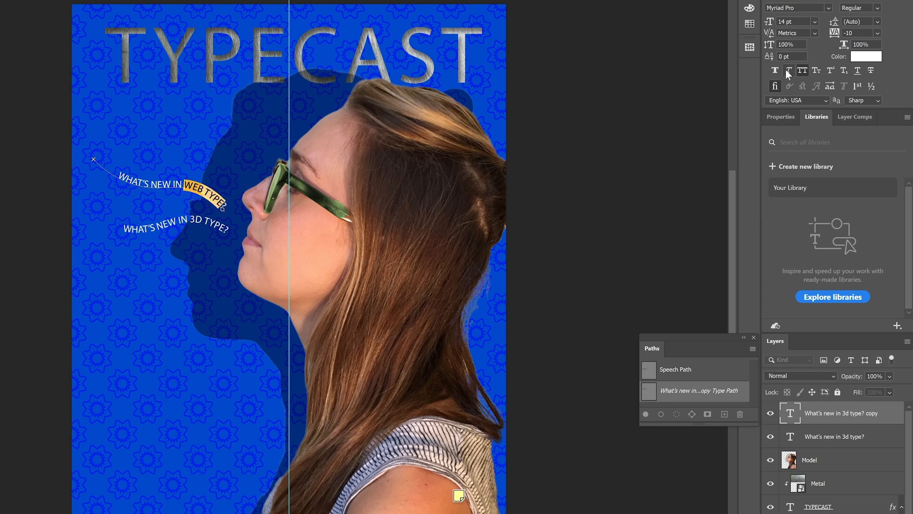
click(34, 0)
click(25, 0)
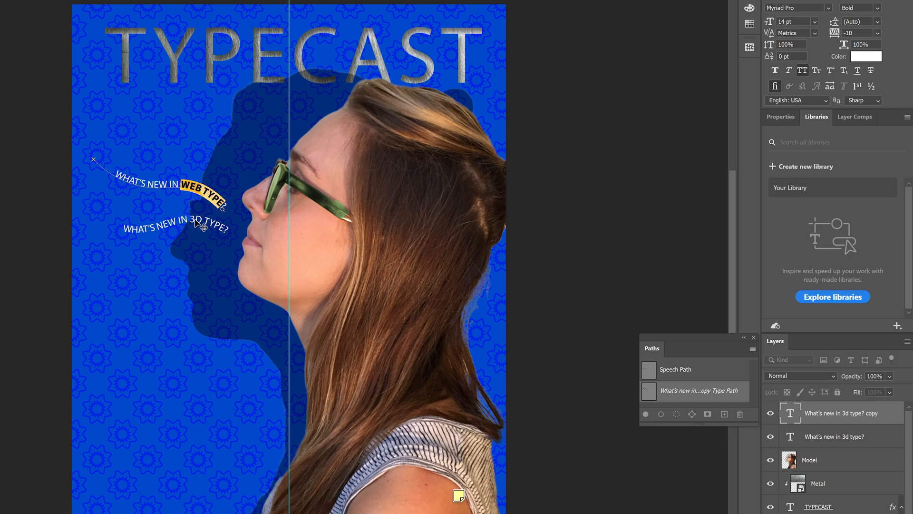
Make "3D TYPE" bold in the lower line of path text and select the "What's new in web type?" layer
double_click(790, 436)
click(192, 219)
drag(192, 219, 226, 229)
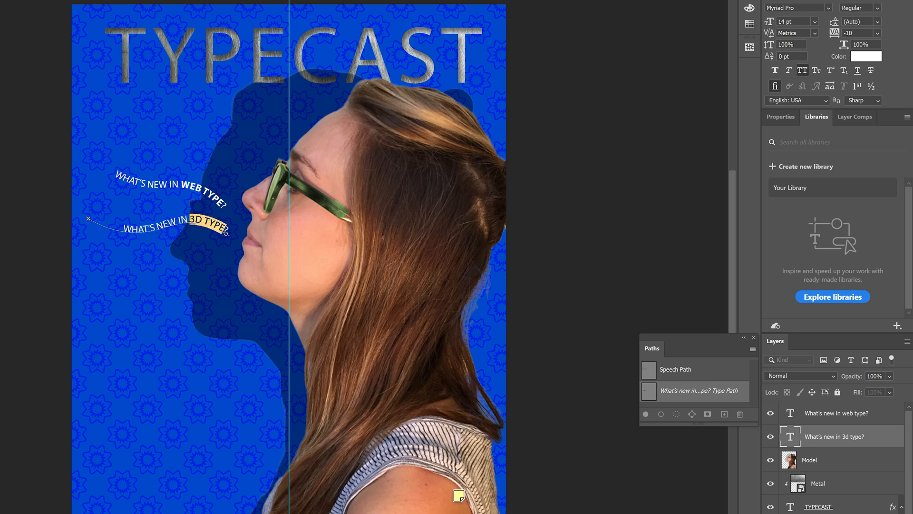
click(29, 0)
click(14, 1)
click(793, 415)
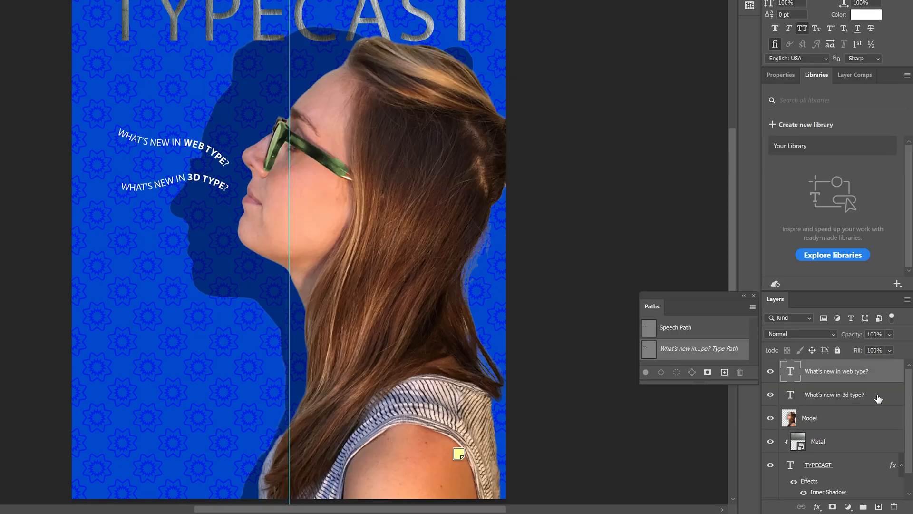
Duplicate the "What's new in 3d type?" layer and rotate the copy's path slightly counterclockwise
drag(878, 399, 878, 506)
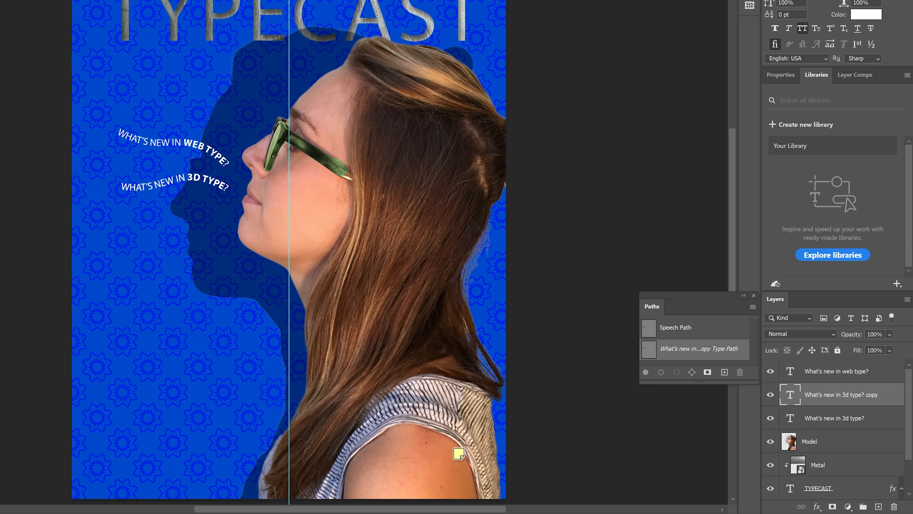
key(ctrl+t)
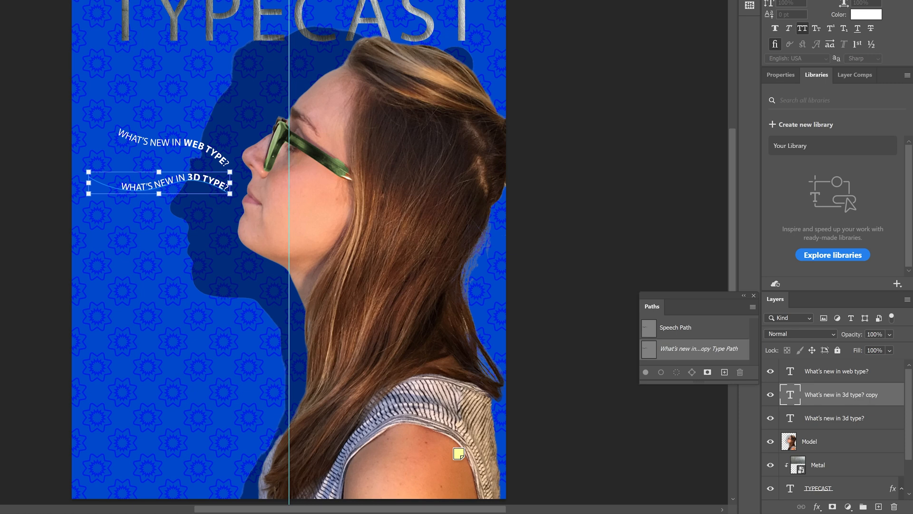
drag(236, 167, 89, 218)
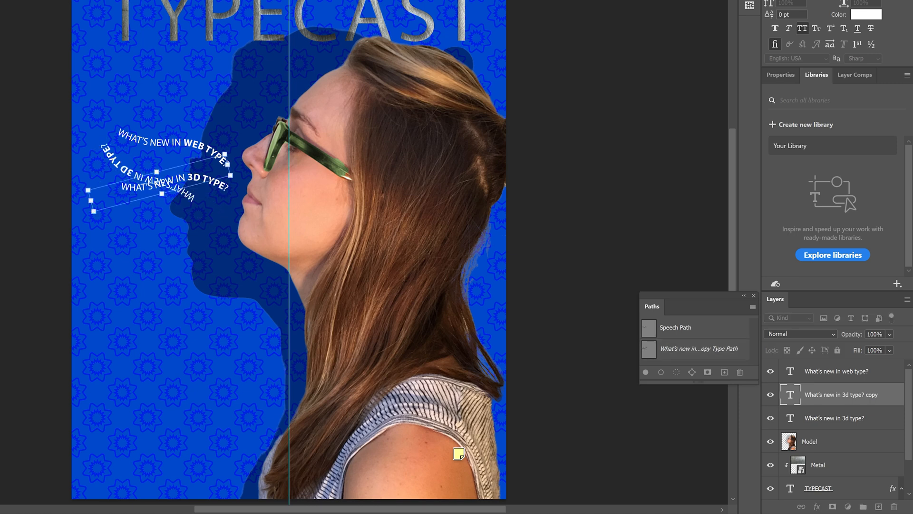
key(Return)
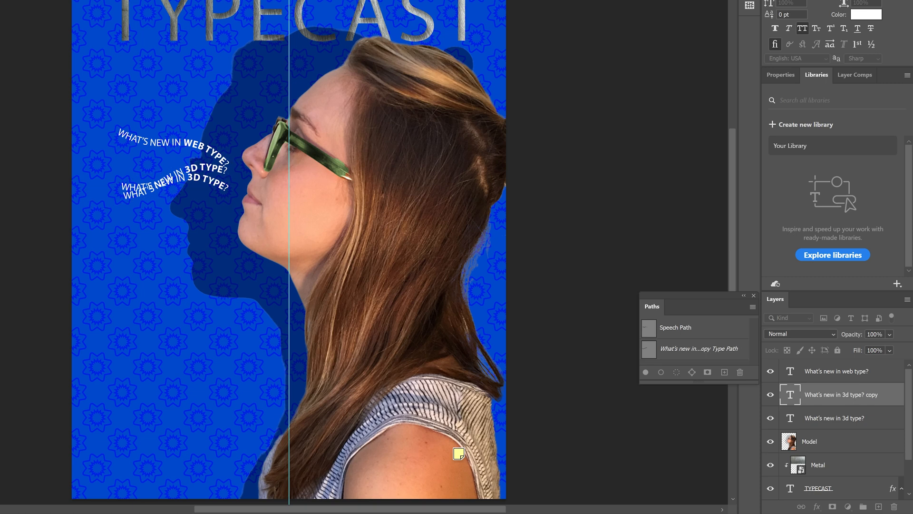
Move the newly rotated copy down below the original 3D type line
key(shift+Down)
key(shift+Down)
key(shift+Down)
key(shift+Down)
key(shift+Down)
key(shift+Down)
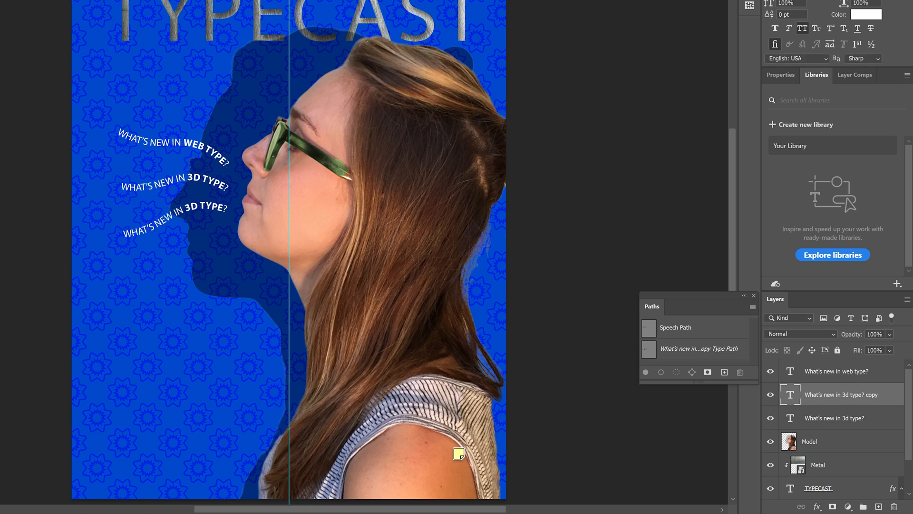
Nudge the lowest text line slightly down and change its wording to "What's new in Type Effects?"
key(shift+Down)
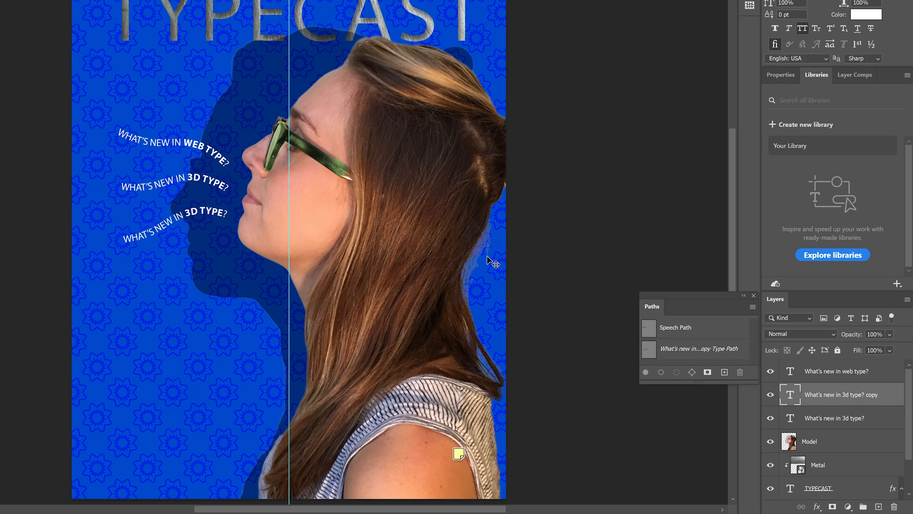
double_click(790, 394)
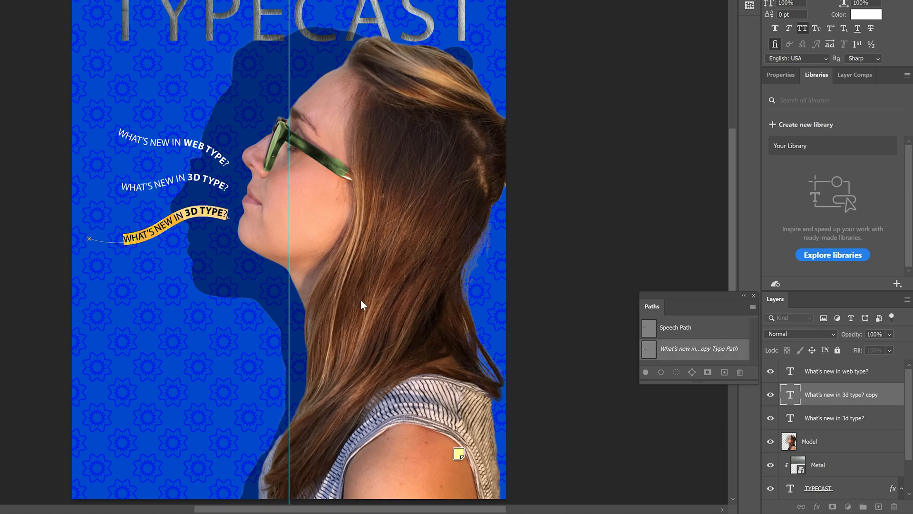
click(195, 210)
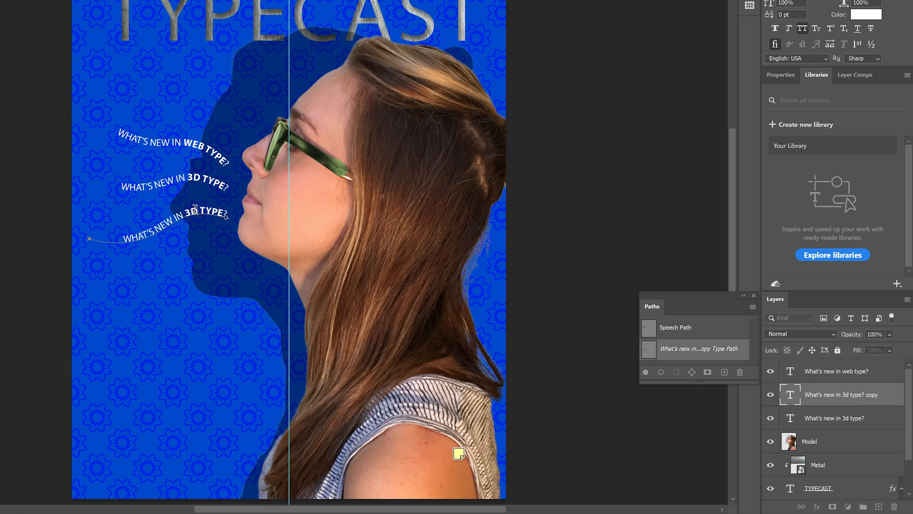
key(BackSpace)
text(type ef)
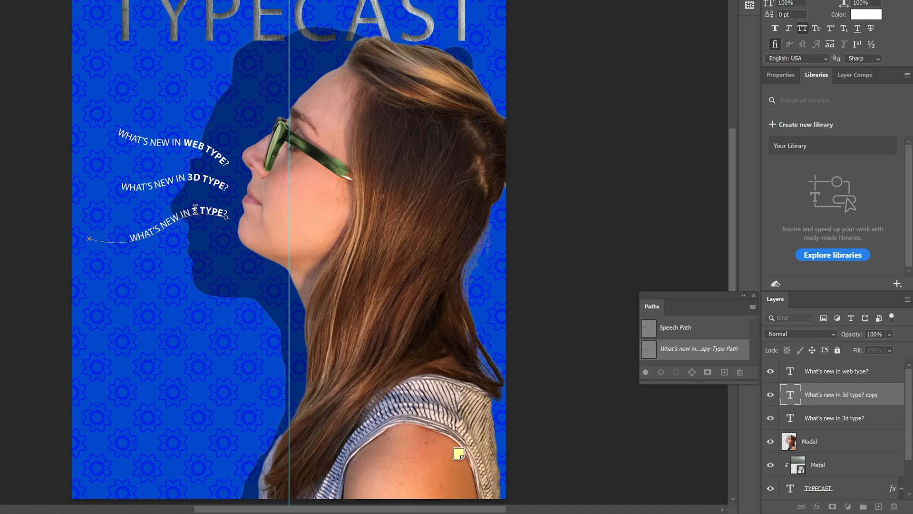
text(fects)
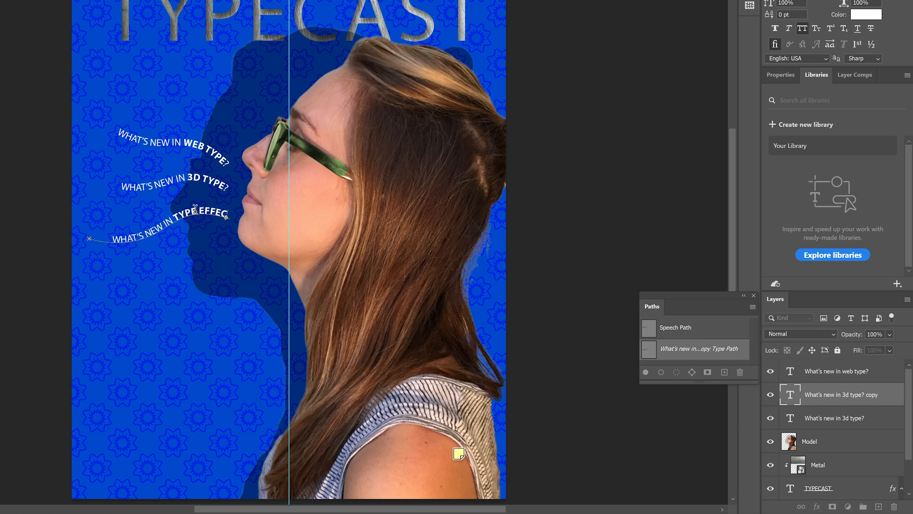
key(Delete)
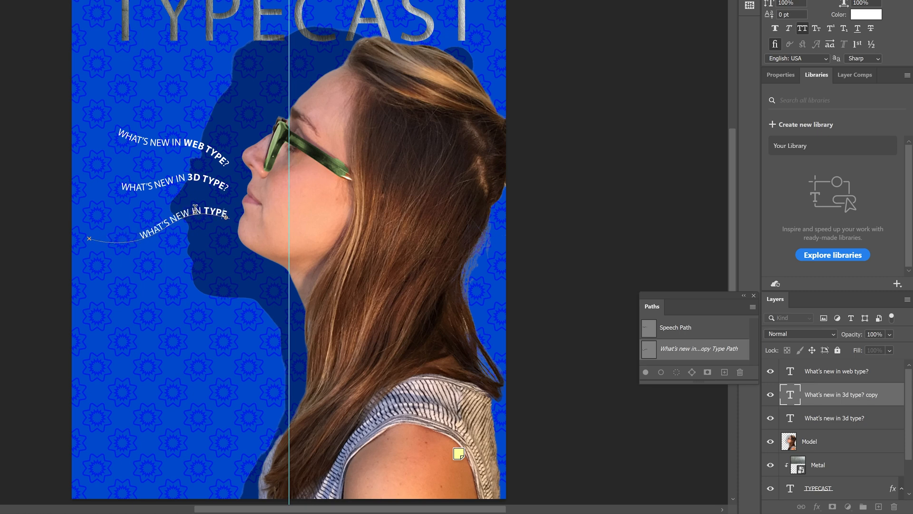
key(Delete)
key(Delete)
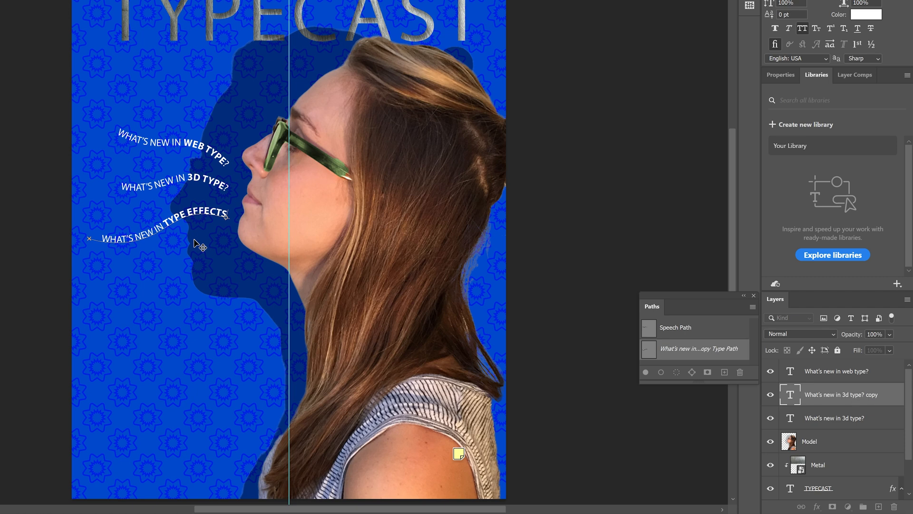
text(?)
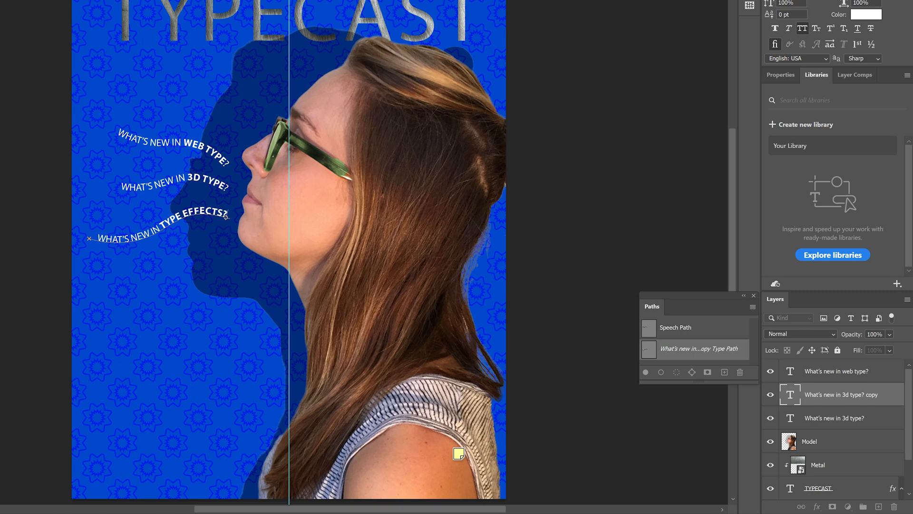
key(ctrl+Return)
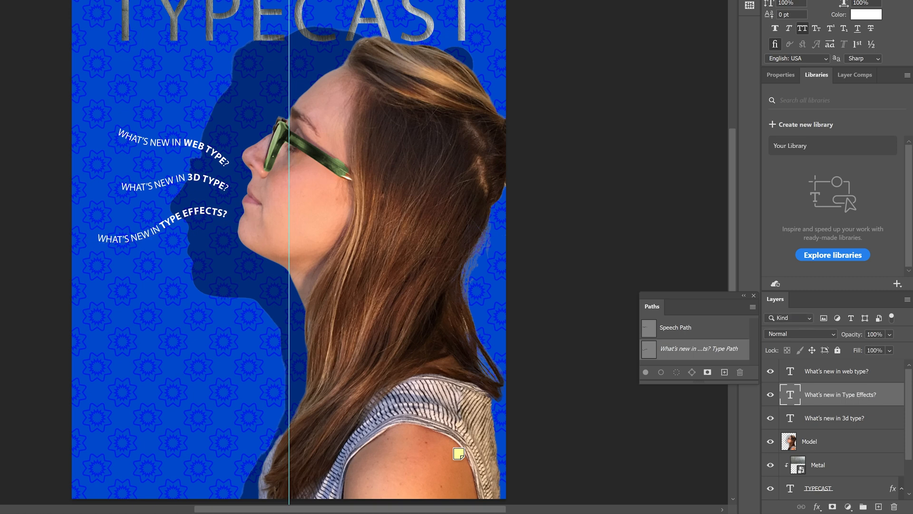
Apply a horizontal Wave text warp to the "What's new in Type Effects?" layer
key(ctrl+plus)
key(ctrl+plus)
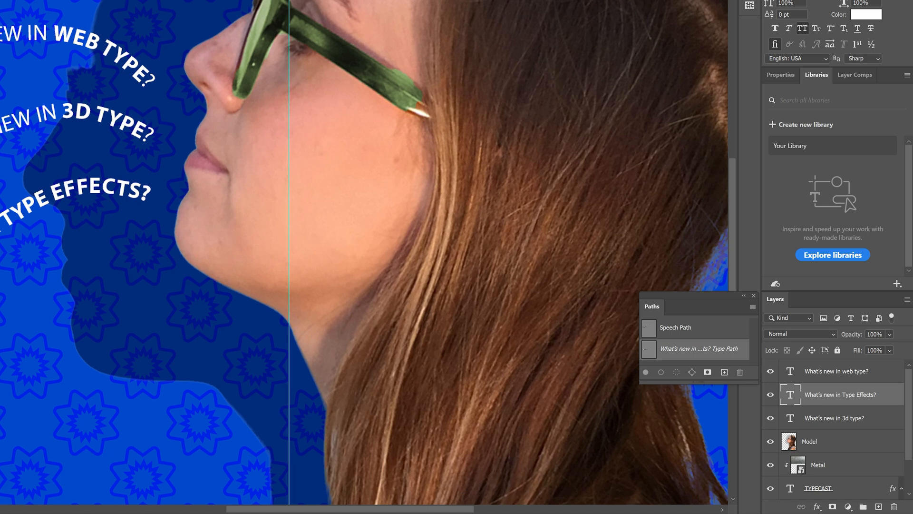
drag(150, 146, 255, 231)
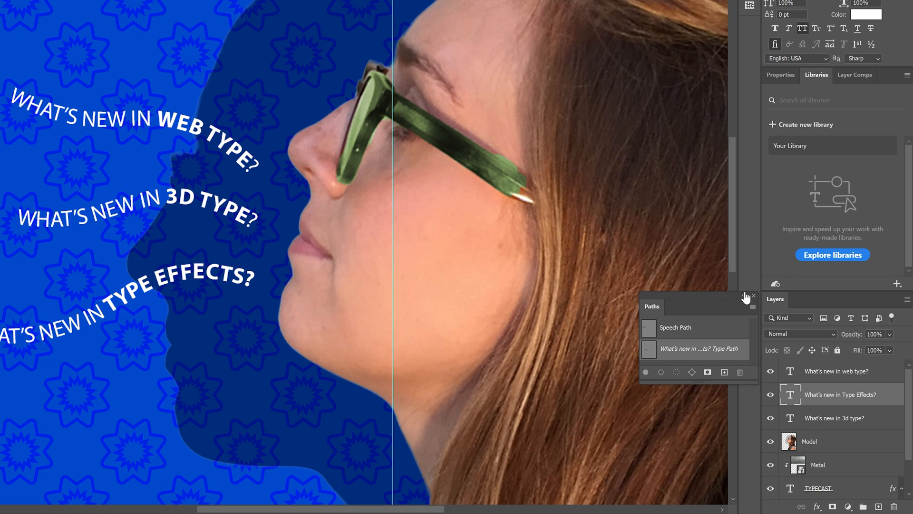
drag(724, 294, 714, 397)
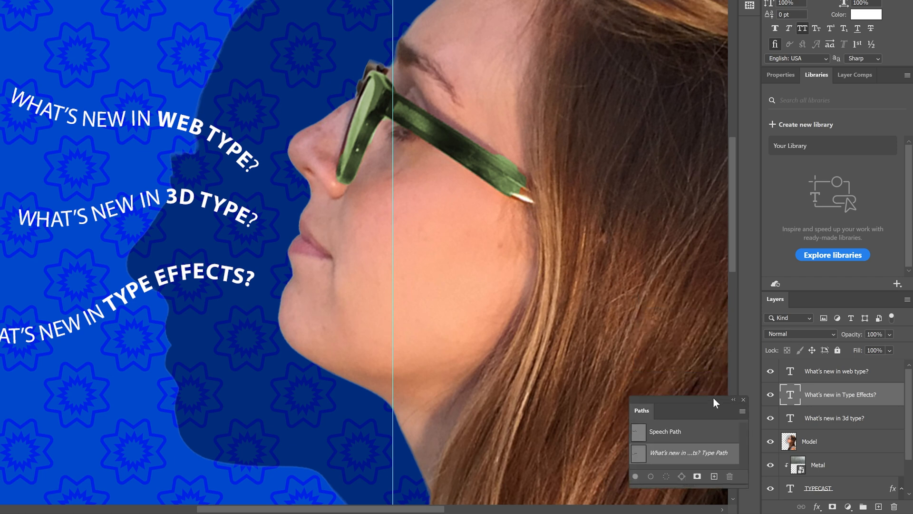
right_click(876, 398)
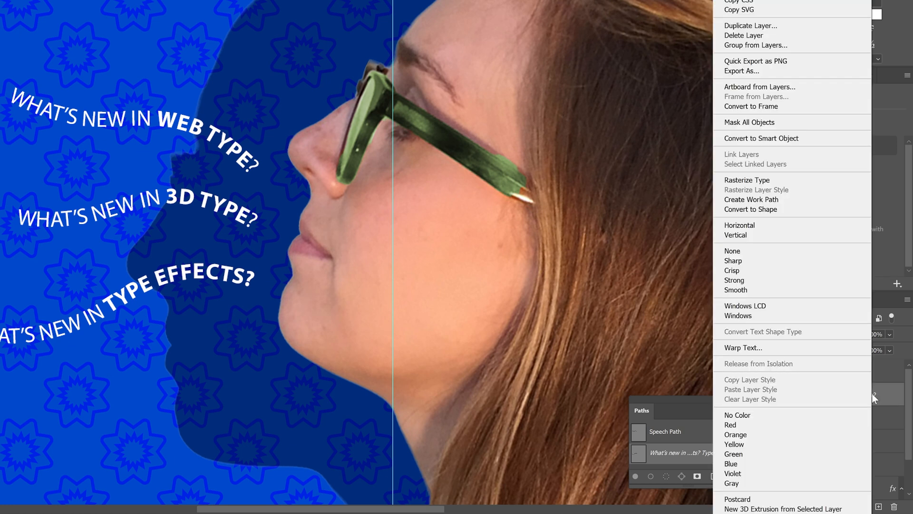
click(745, 348)
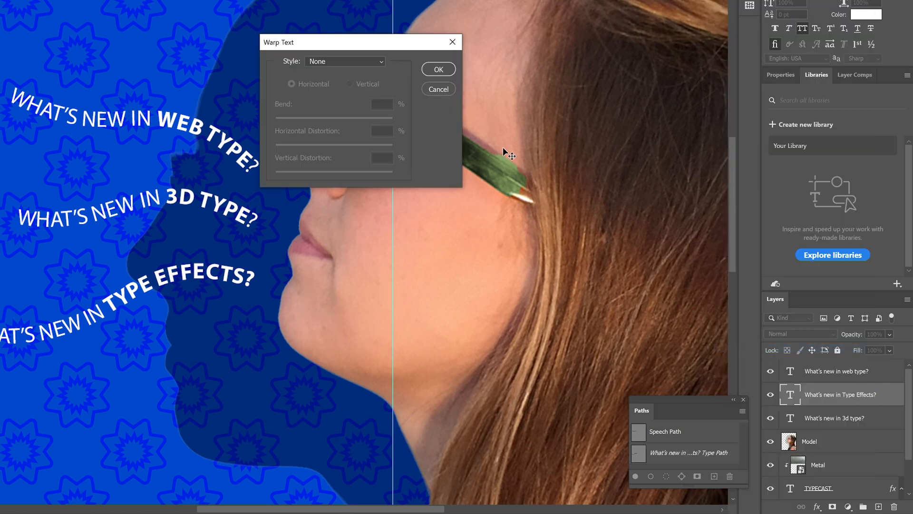
drag(361, 43, 430, 95)
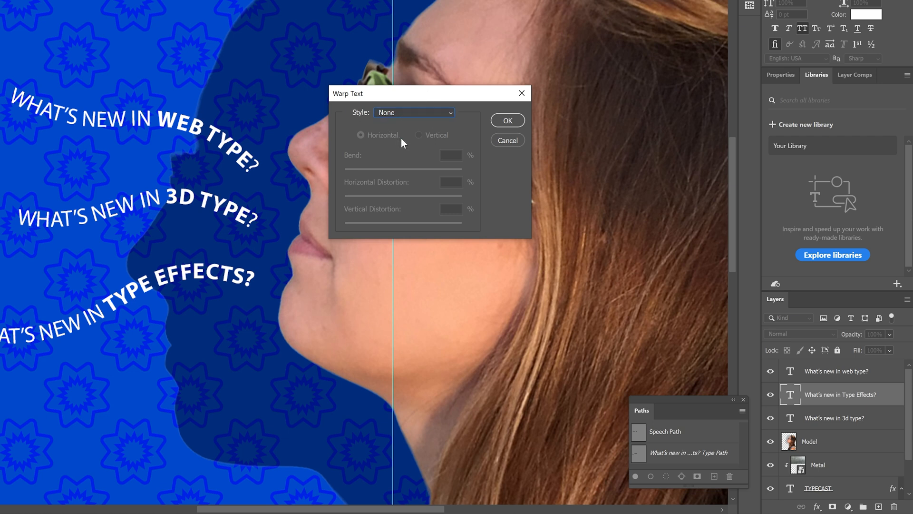
click(399, 113)
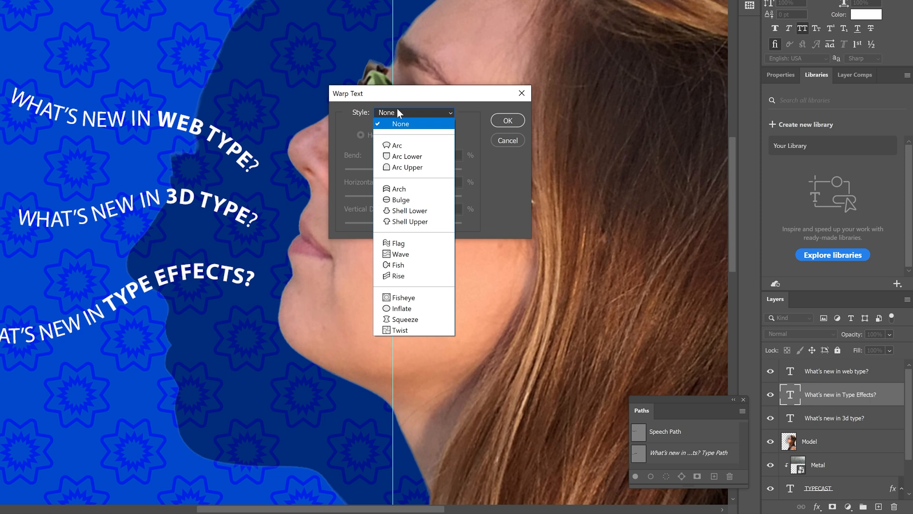
click(412, 253)
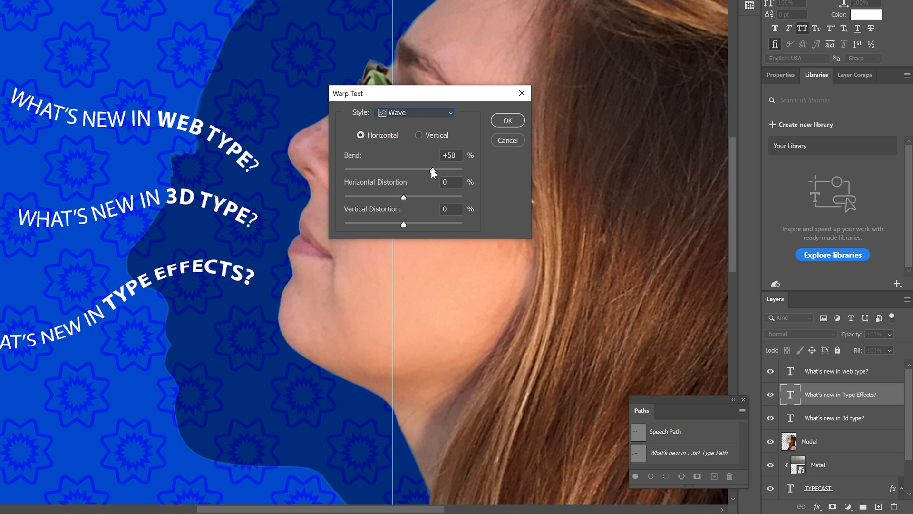
Set the Type Effects line's warp to 33% bend, -23% horizontal distortion and 5% vertical distortion
drag(432, 170, 423, 169)
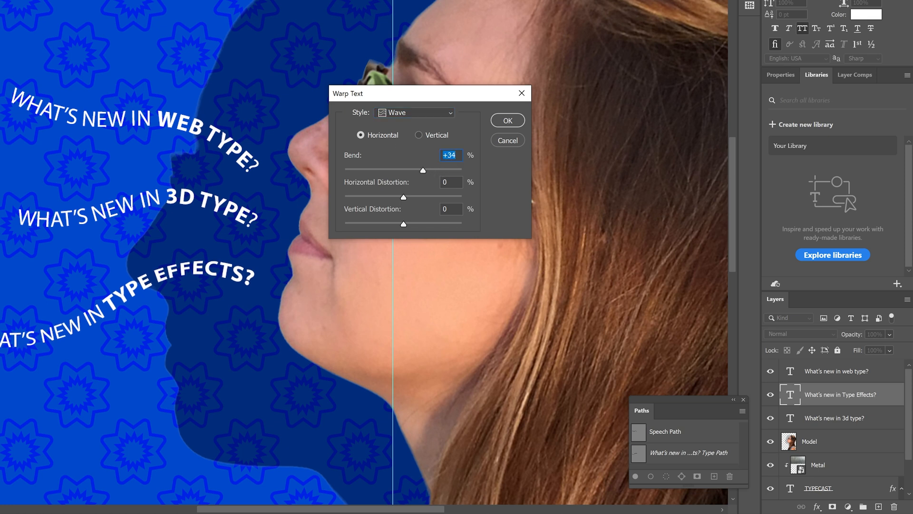
text(33)
key(Tab)
text(-23)
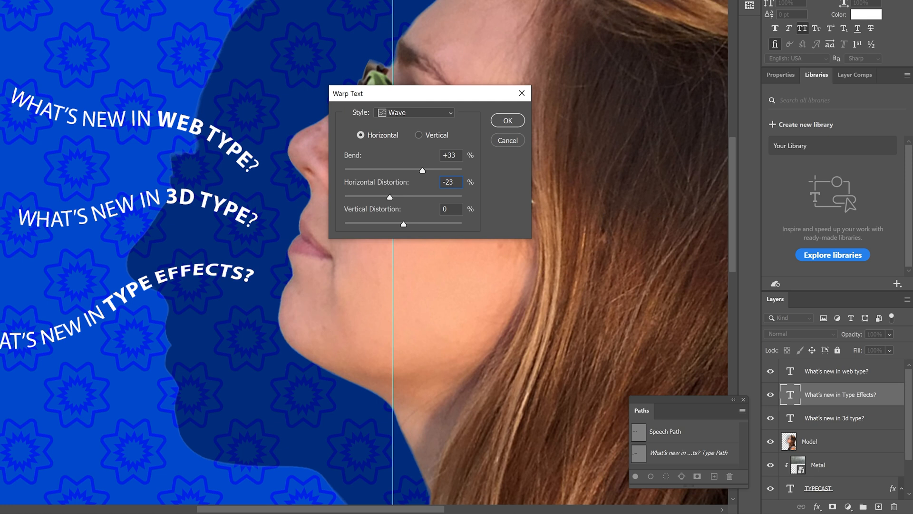
key(Tab)
text(5)
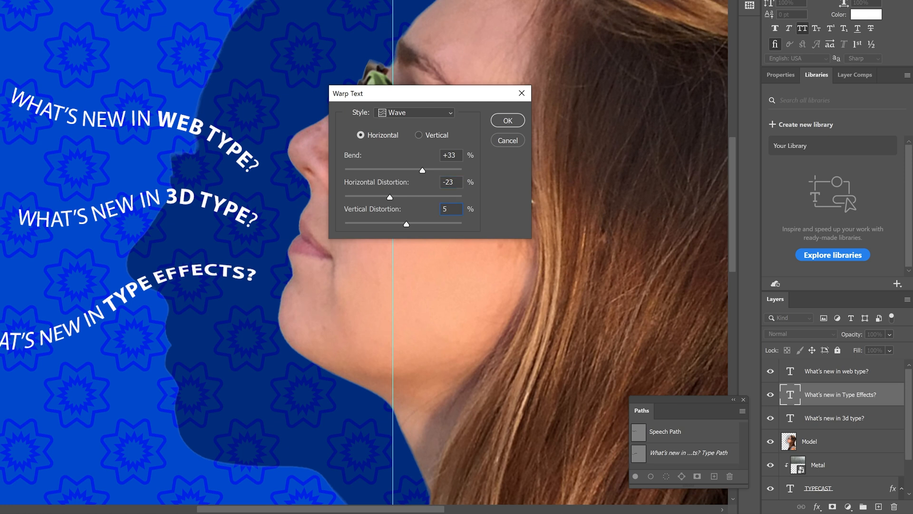
click(501, 123)
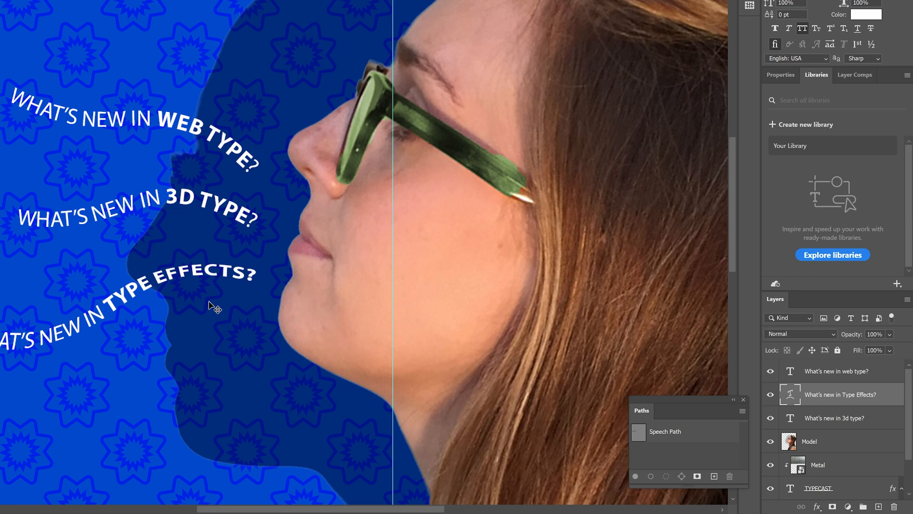
Apply a Wave text warp with a 33% bend to the "What's new in 3d type?" layer
click(841, 420)
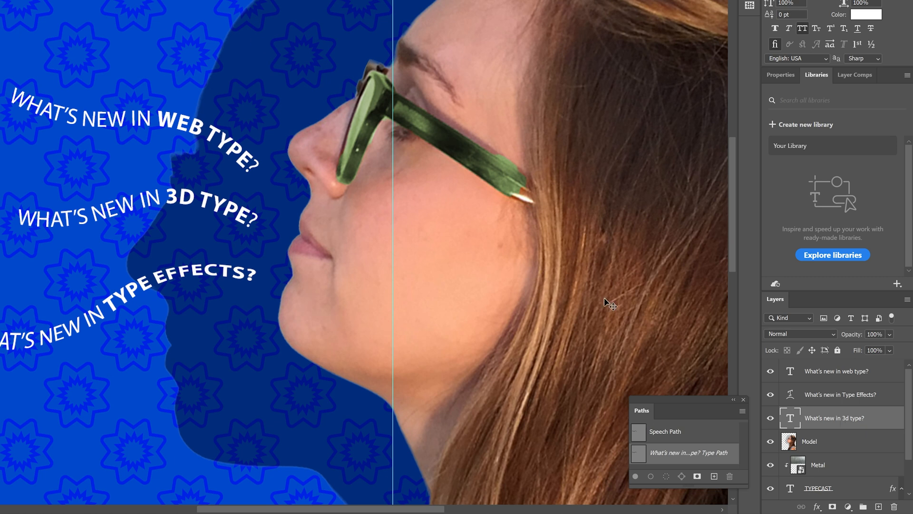
right_click(877, 420)
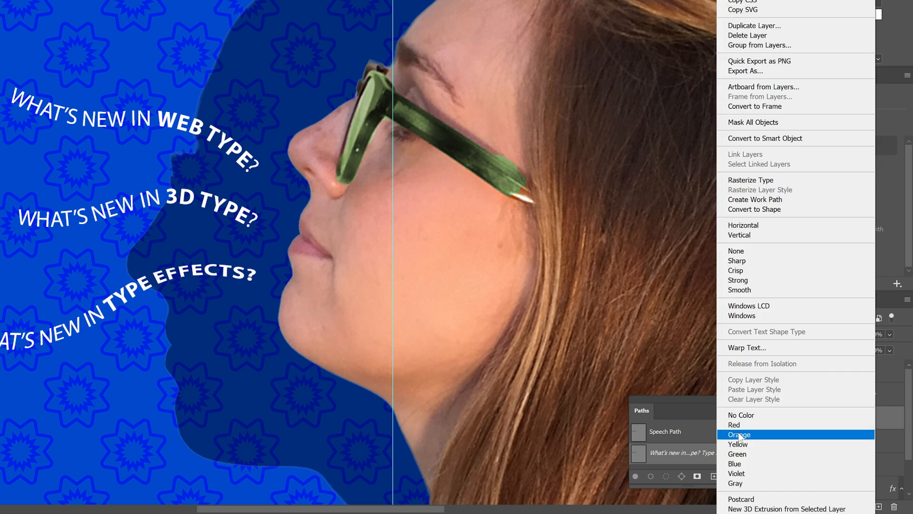
click(746, 347)
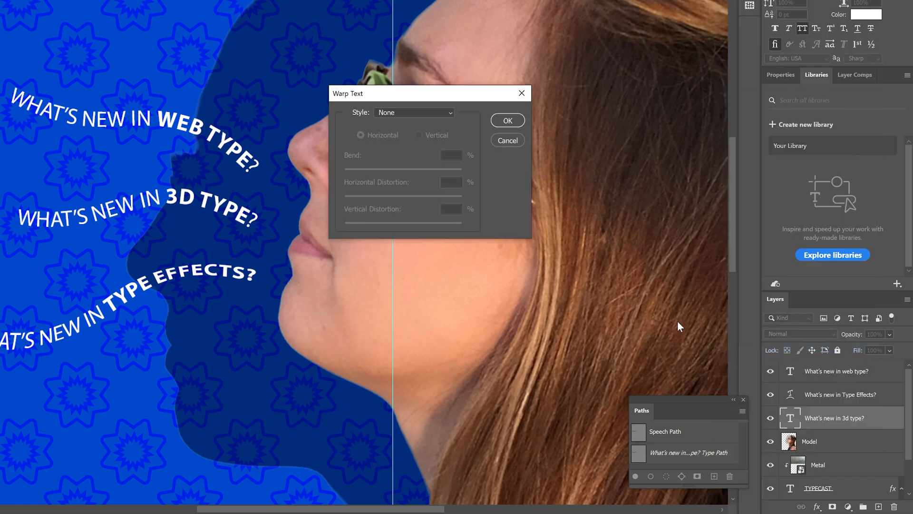
click(392, 116)
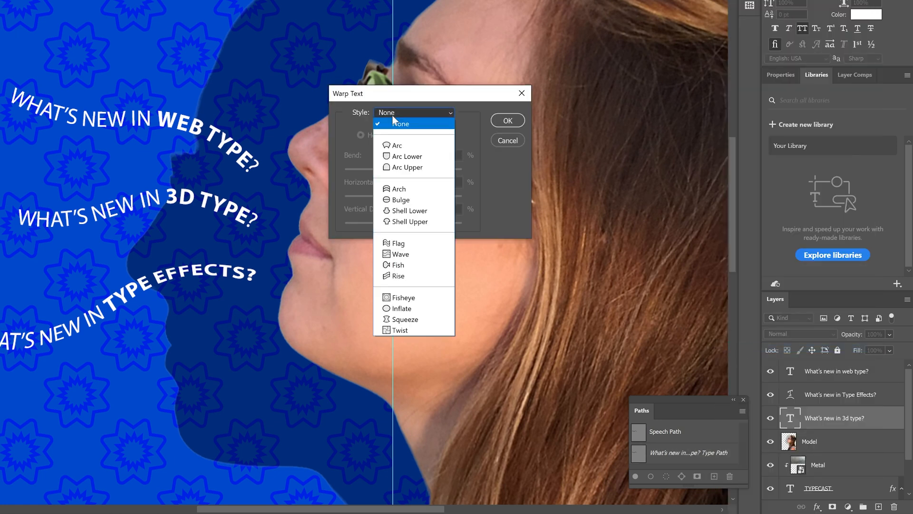
click(407, 258)
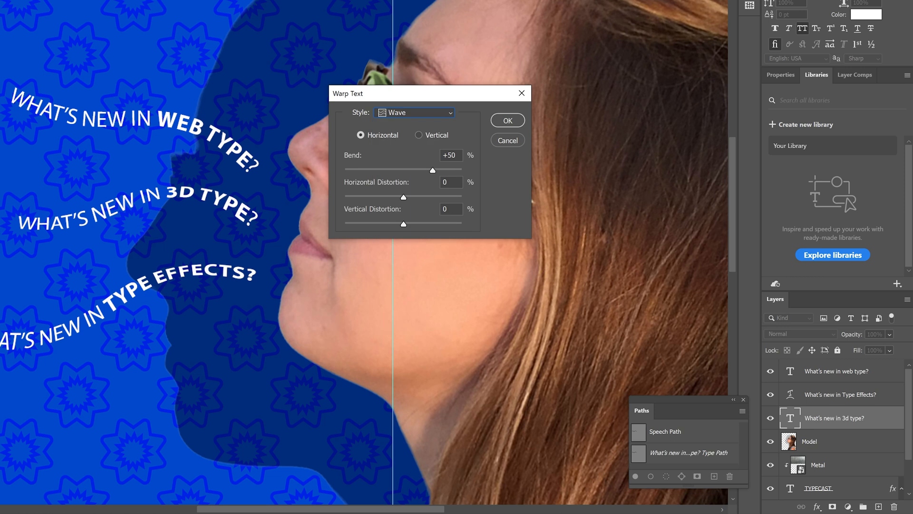
drag(456, 156, 396, 156)
text(33)
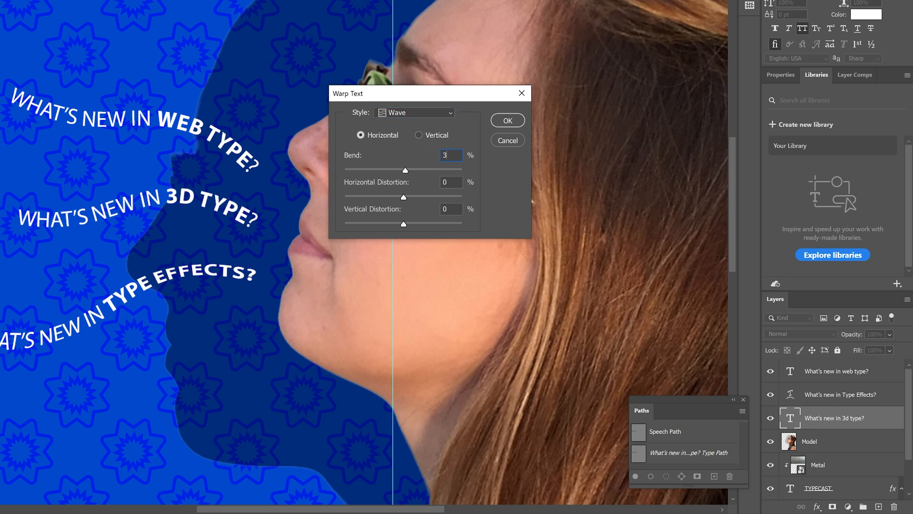
Set the 3D type line's warp to -17% horizontal distortion and +7% vertical distortion
click(398, 195)
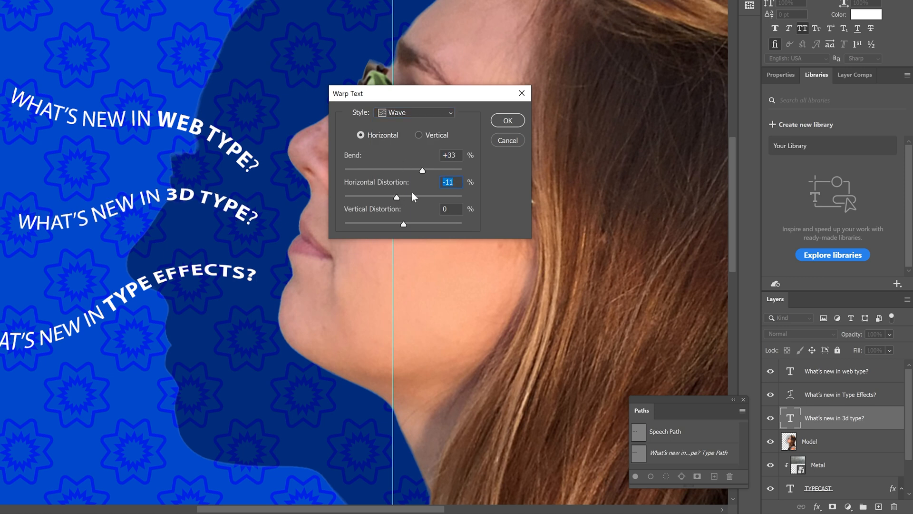
click(418, 223)
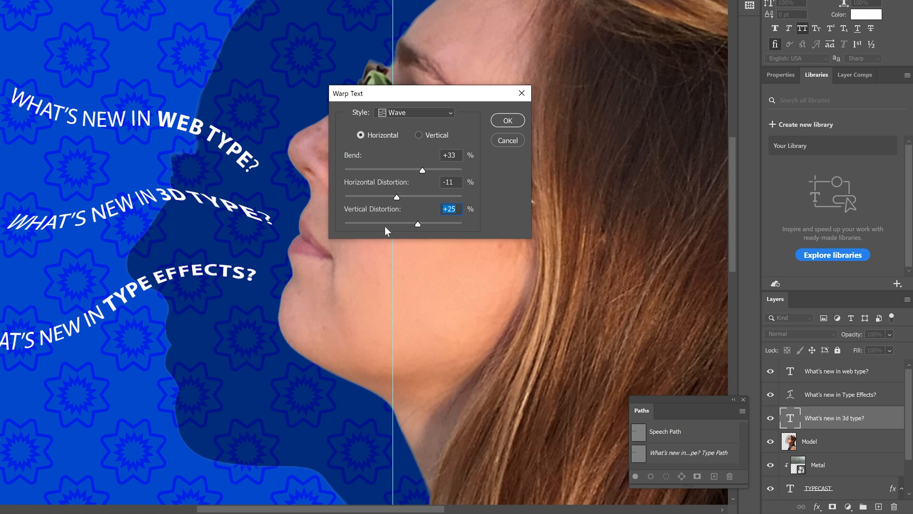
click(407, 223)
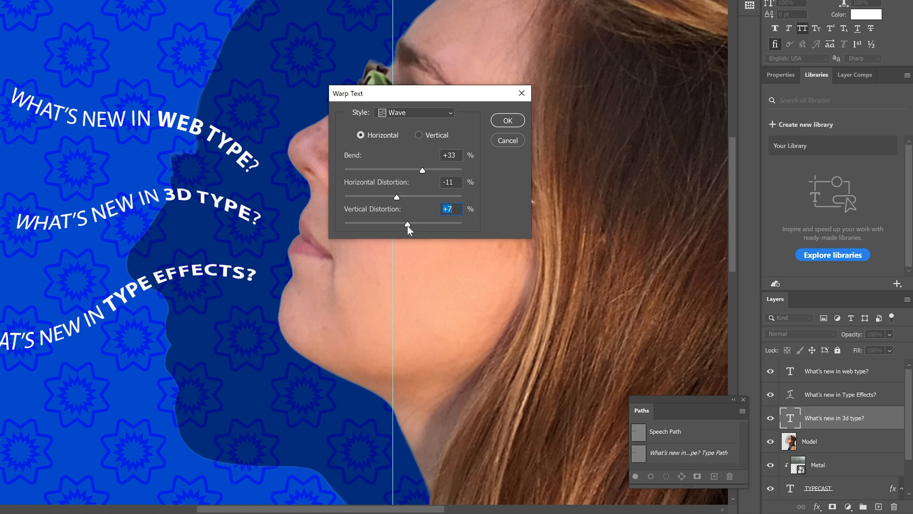
click(393, 198)
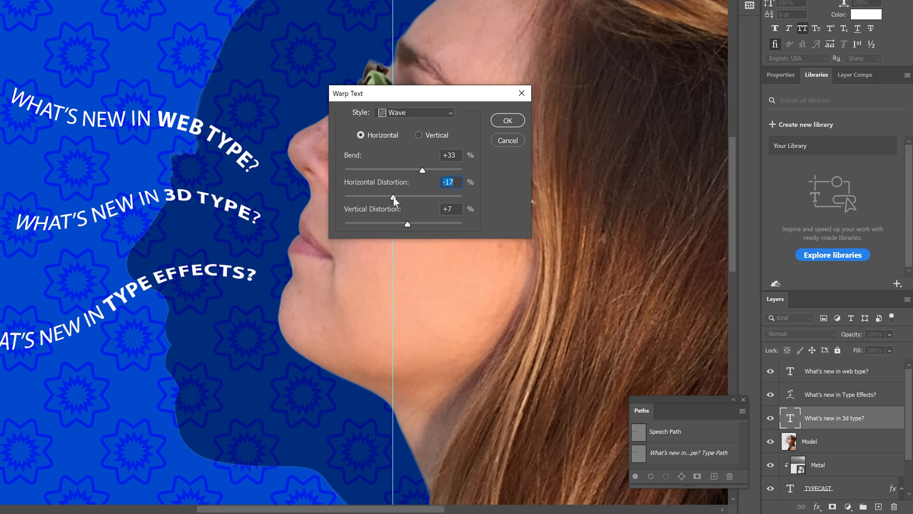
click(508, 120)
Apply a horizontal Wave text warp with a 50% bend to the "What's new in web type?" layer
right_click(864, 374)
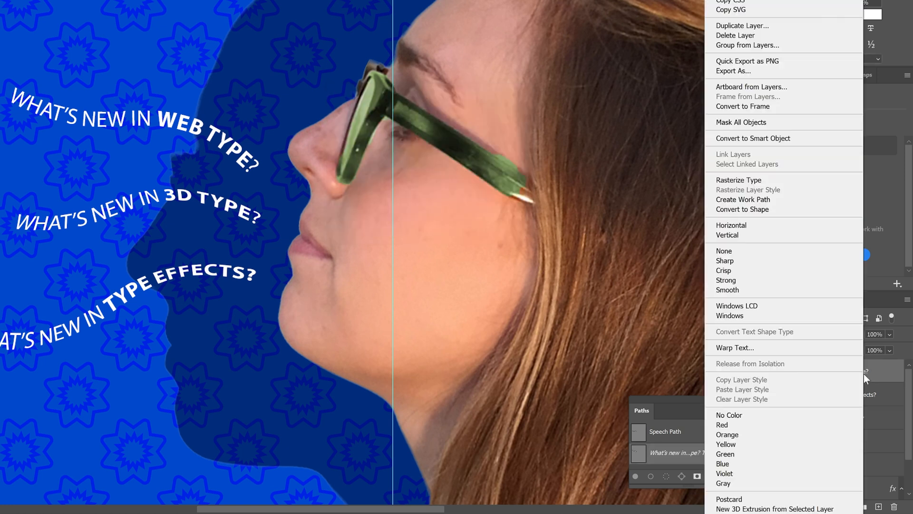
click(770, 350)
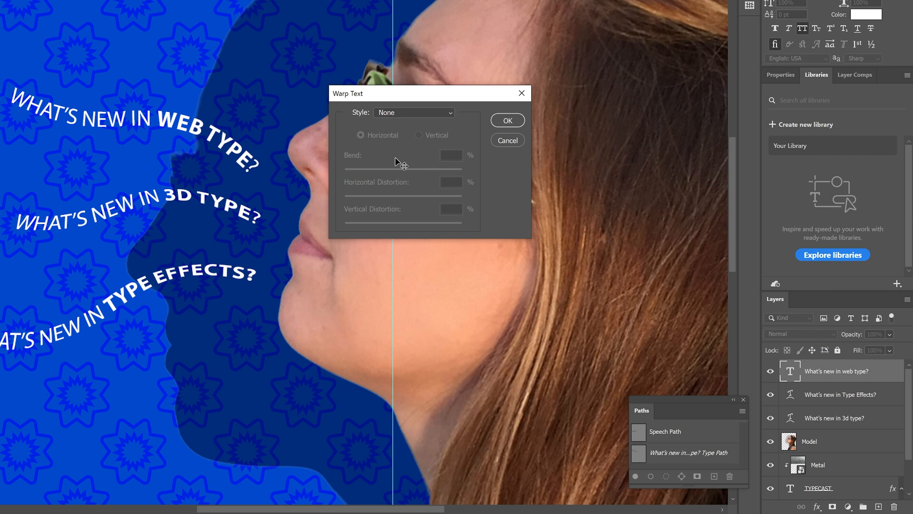
click(384, 113)
click(400, 253)
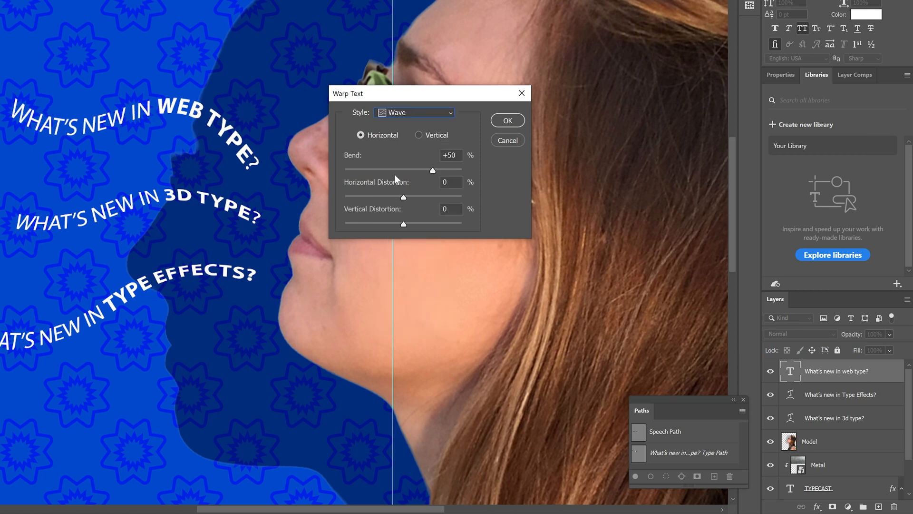
Set the web type line's warp to -21% horizontal distortion and +13% vertical distortion
drag(403, 197, 388, 197)
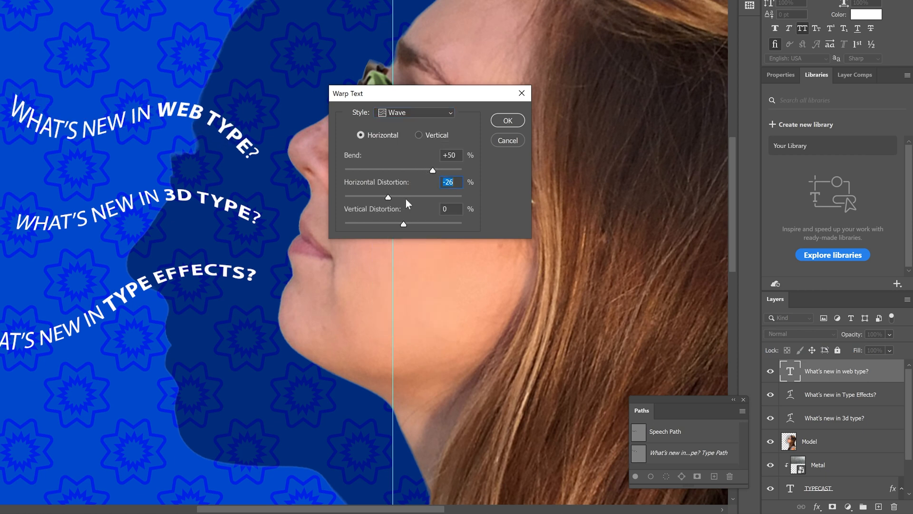
click(416, 223)
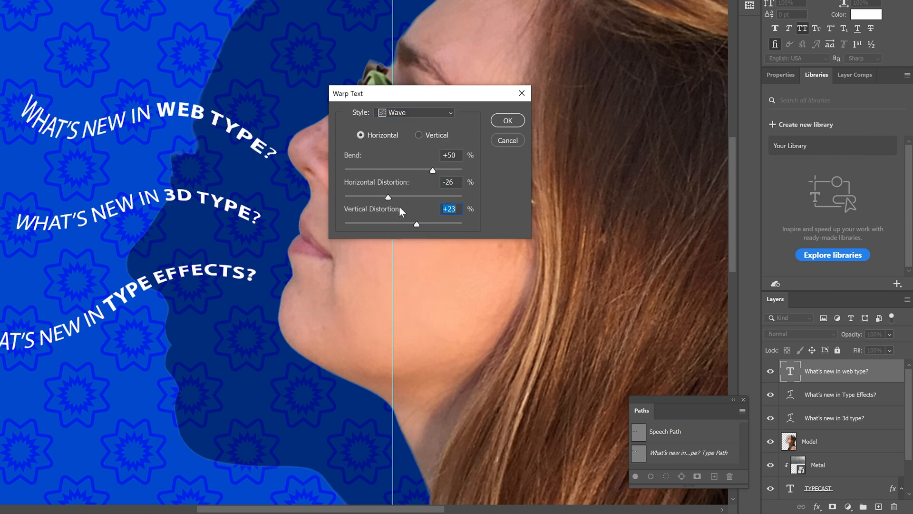
click(411, 223)
click(391, 198)
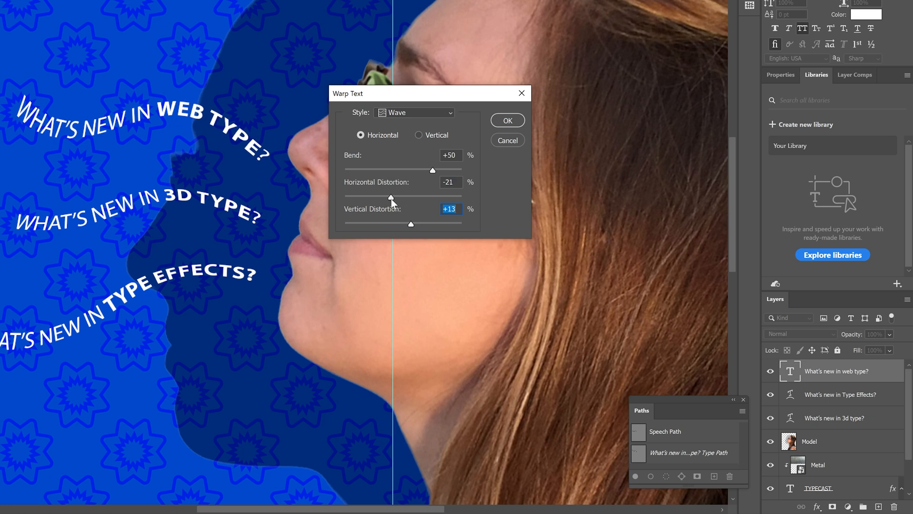
click(508, 120)
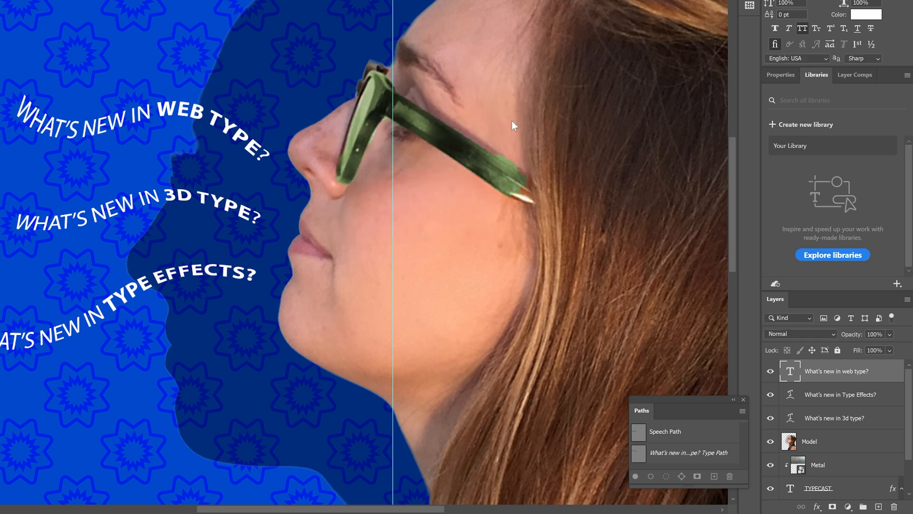
Place a horizontal guide across the cover at about 2 in, just below the TYPECAST title
key(ctrl)
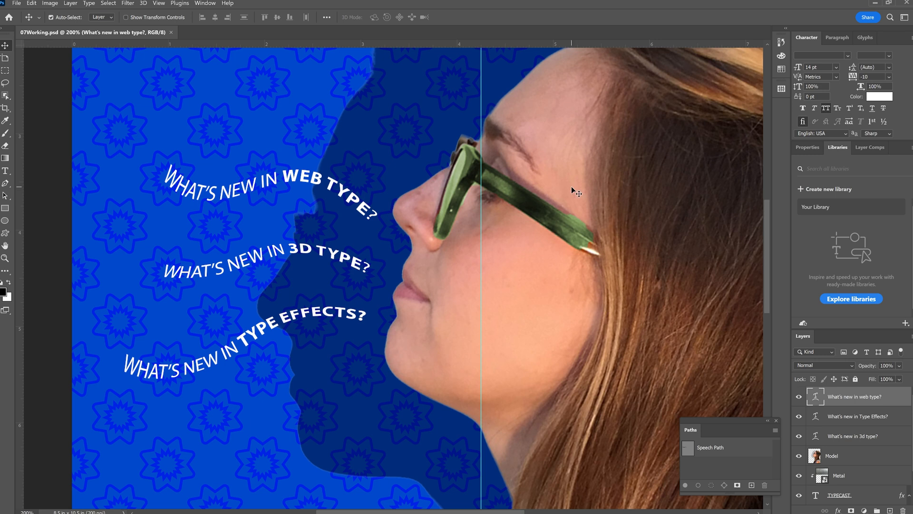
key(ctrl+0)
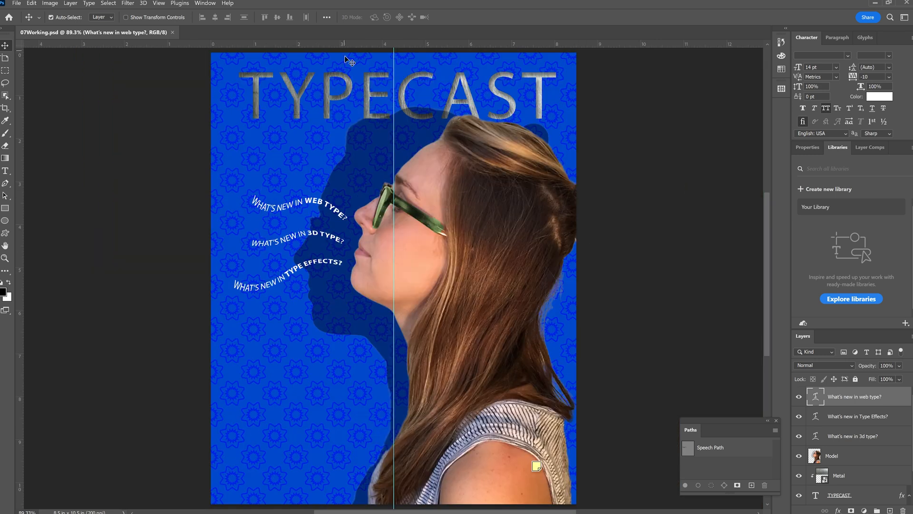
click(165, 5)
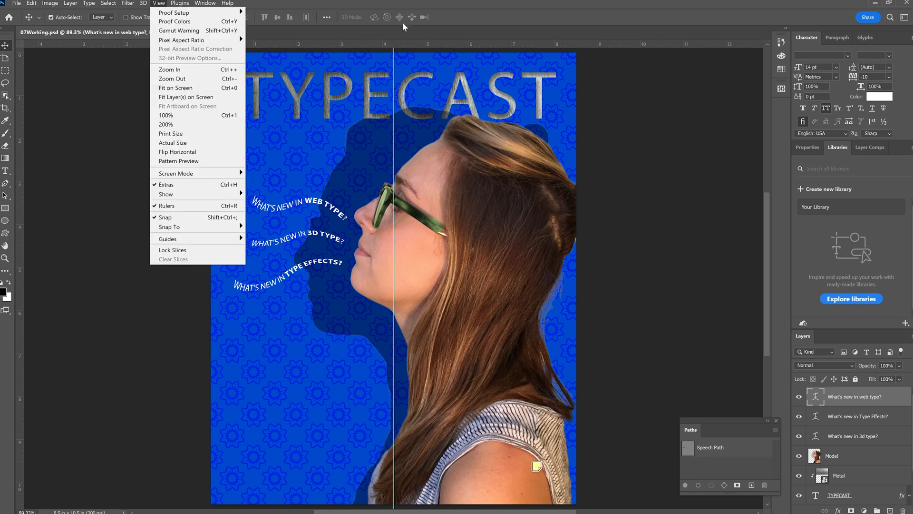
click(502, 19)
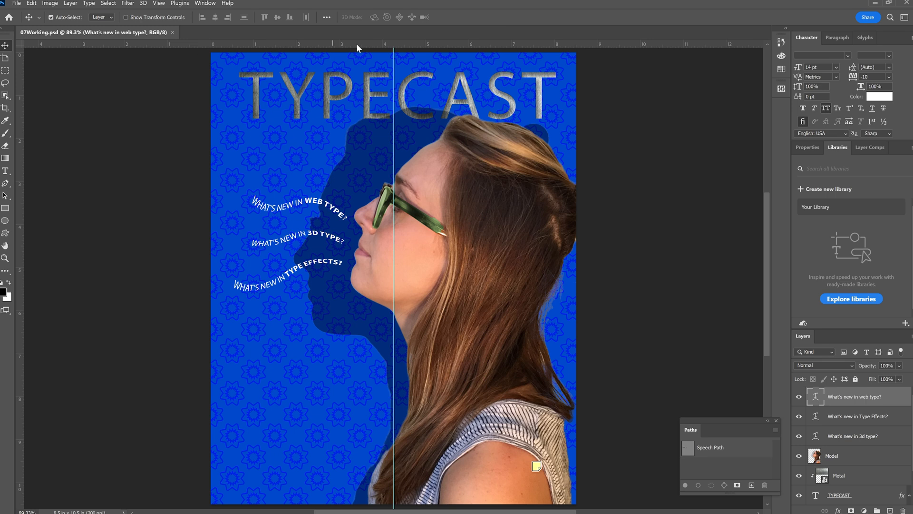
drag(357, 45, 364, 122)
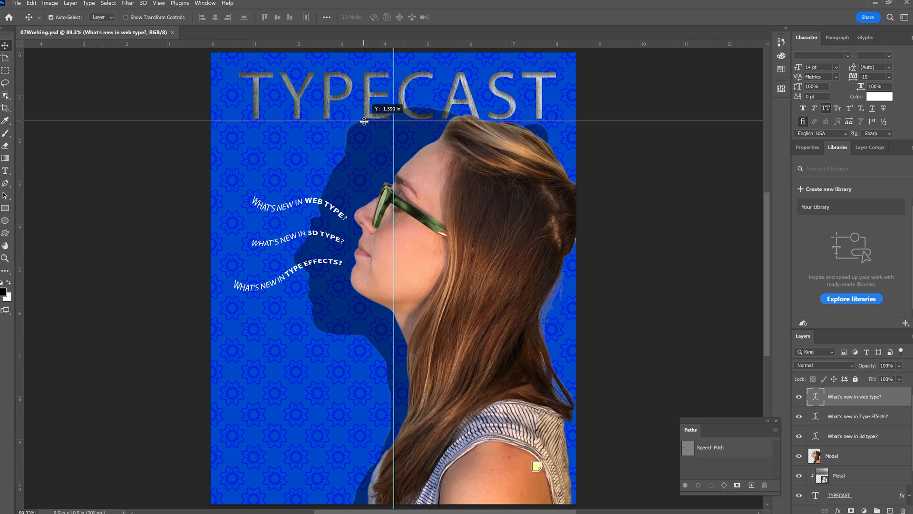
drag(363, 121, 357, 141)
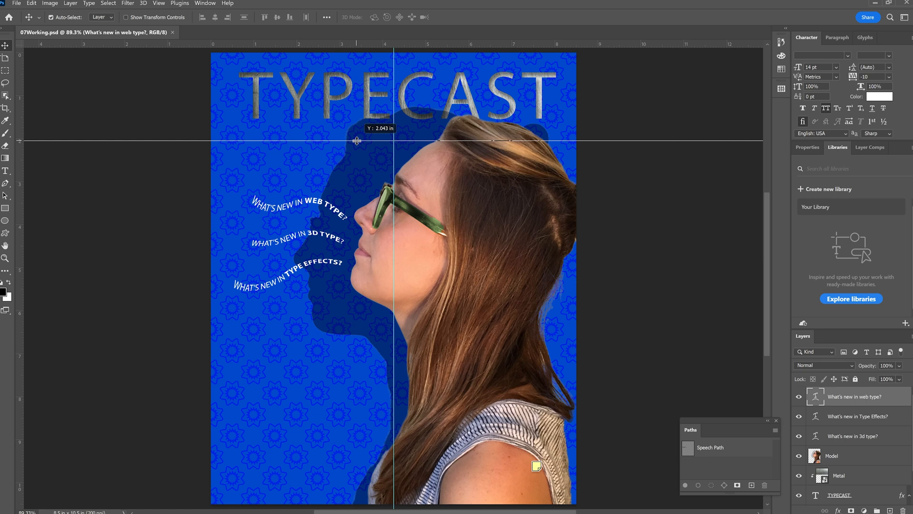
drag(357, 141, 368, 140)
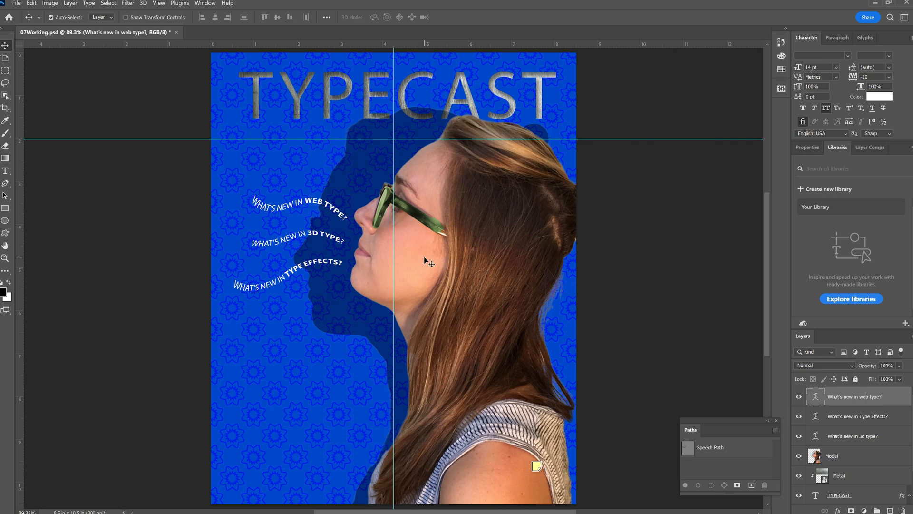
Open the note on the model's shoulder, enlarge it to show its full text and move it beside the cover
double_click(536, 466)
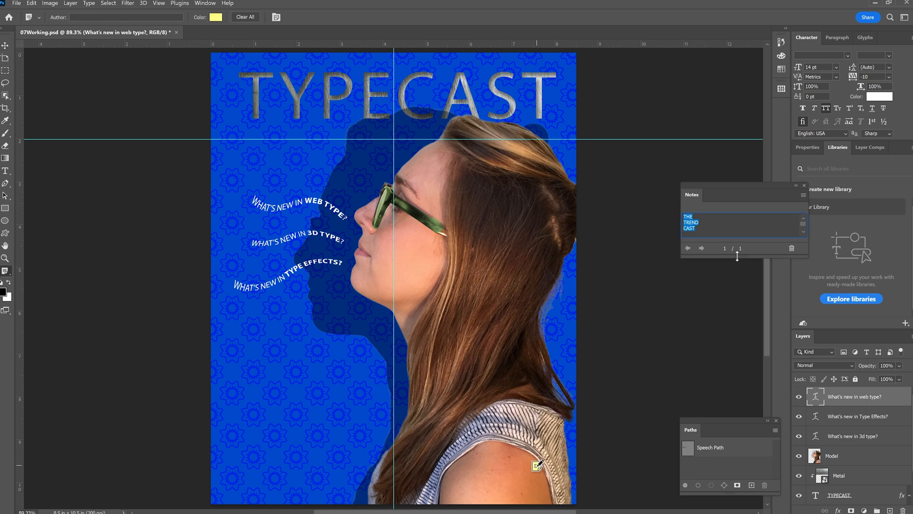
drag(737, 257, 739, 345)
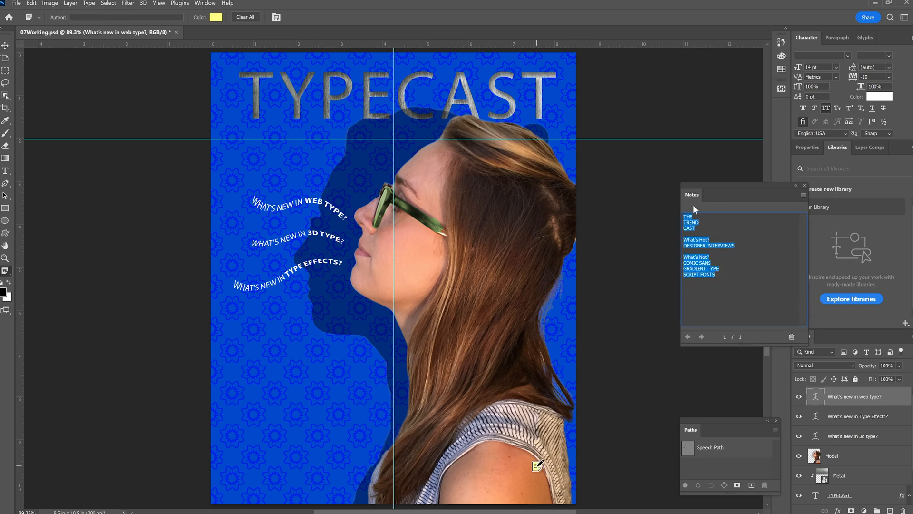
drag(710, 190, 649, 203)
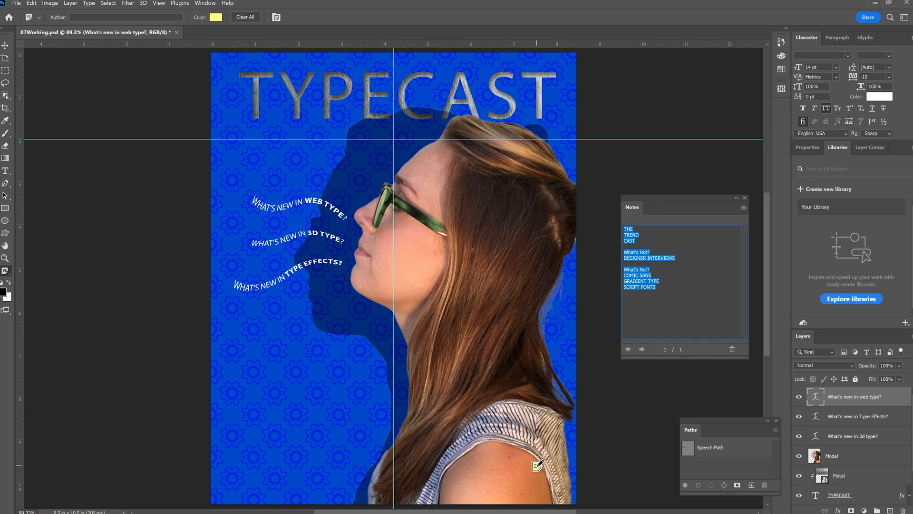
Select and copy all of the note's text, from THE TREND CAST through SCRIPT FONTS
click(658, 289)
drag(658, 288, 623, 227)
click(744, 208)
click(625, 246)
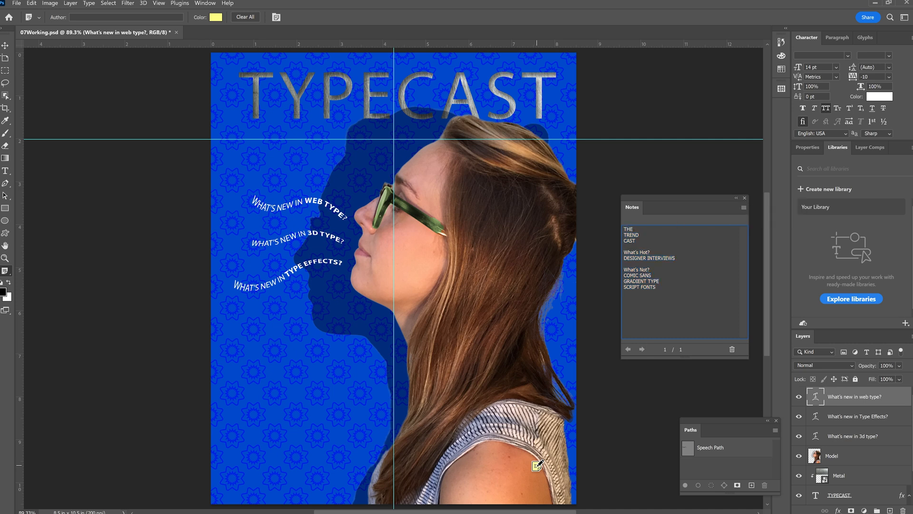
key(ctrl+a)
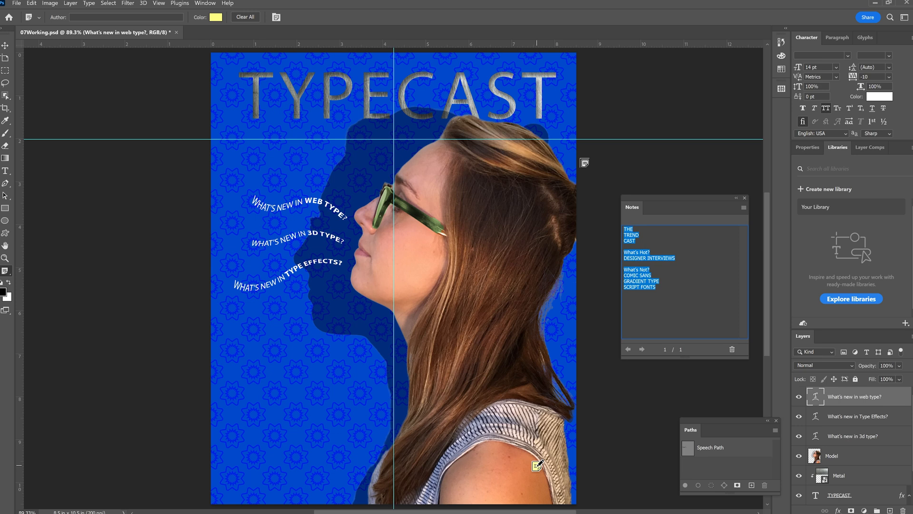
key(ctrl+c)
click(32, 3)
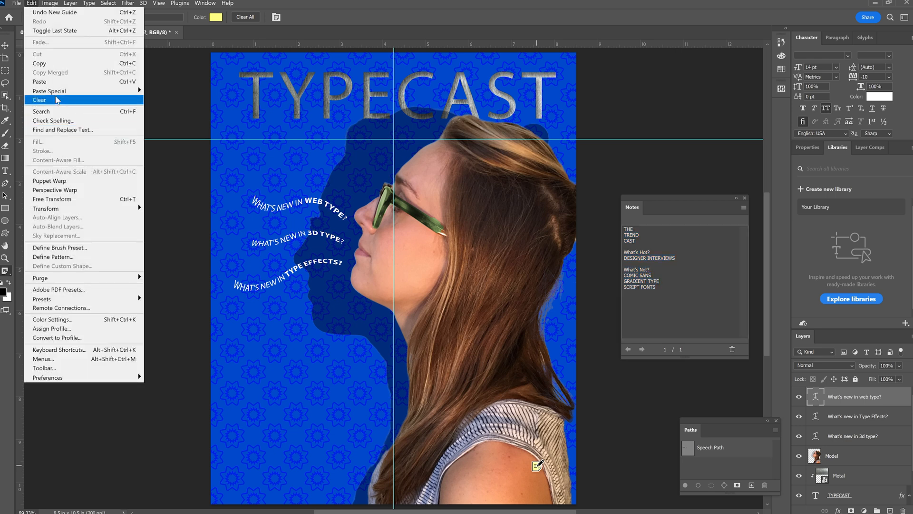
click(54, 64)
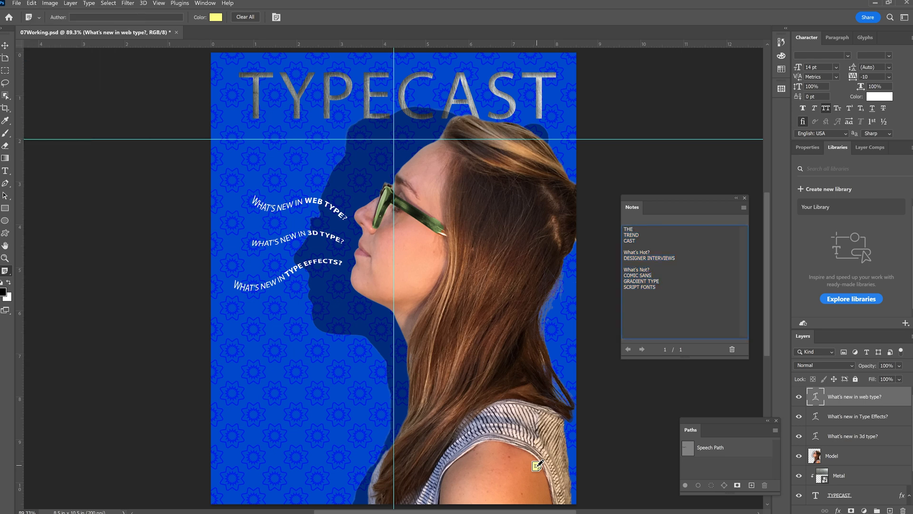
key(ctrl+a)
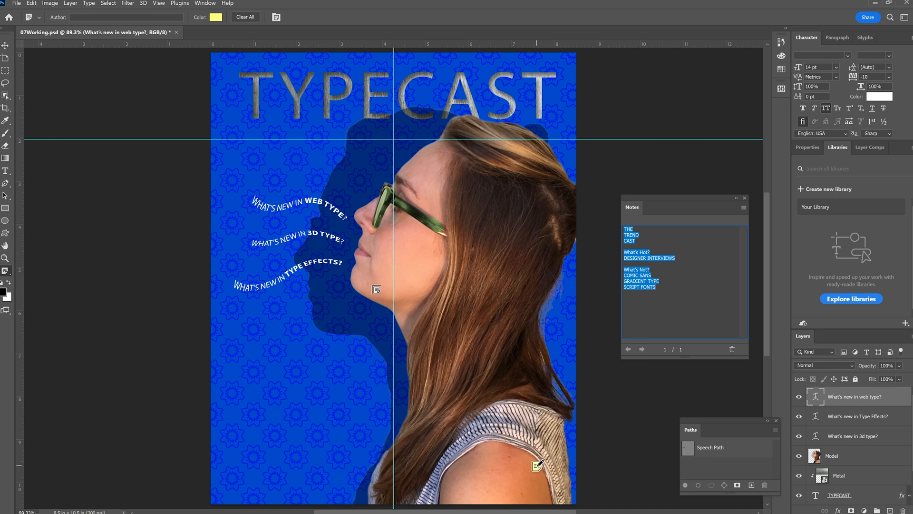
Select the Model layer and add a vertical guide at about 8.25 in, near the cover's right edge
click(816, 457)
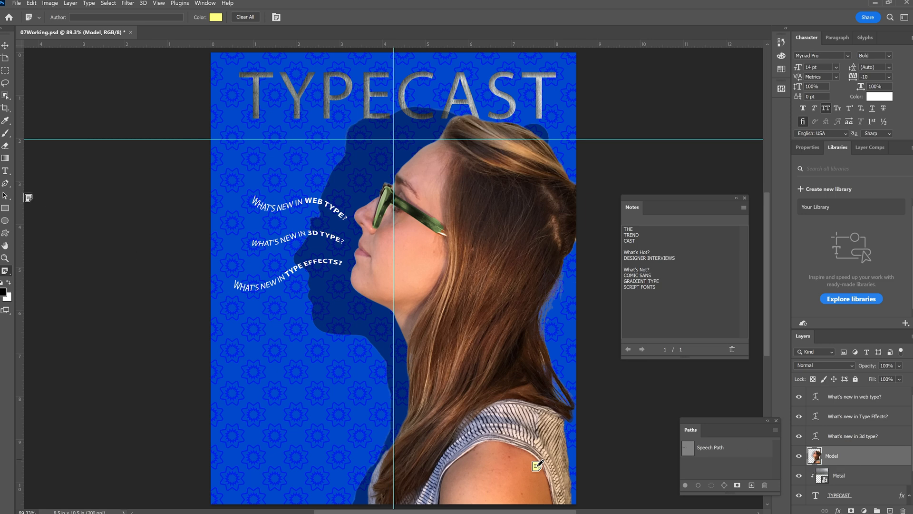
click(6, 174)
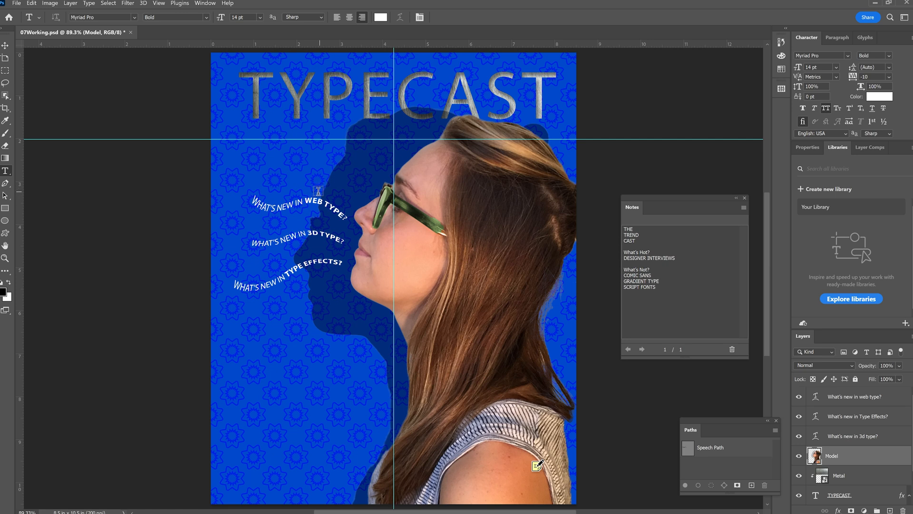
key(v)
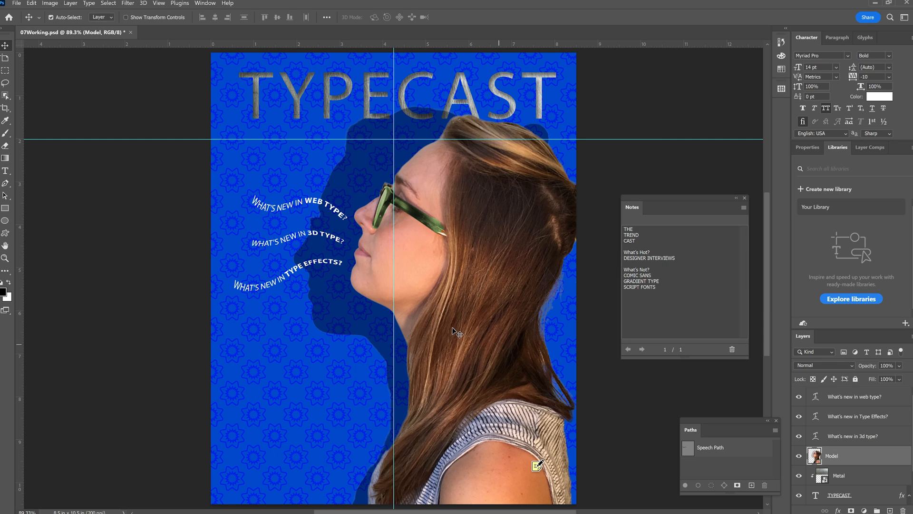
drag(19, 187, 566, 223)
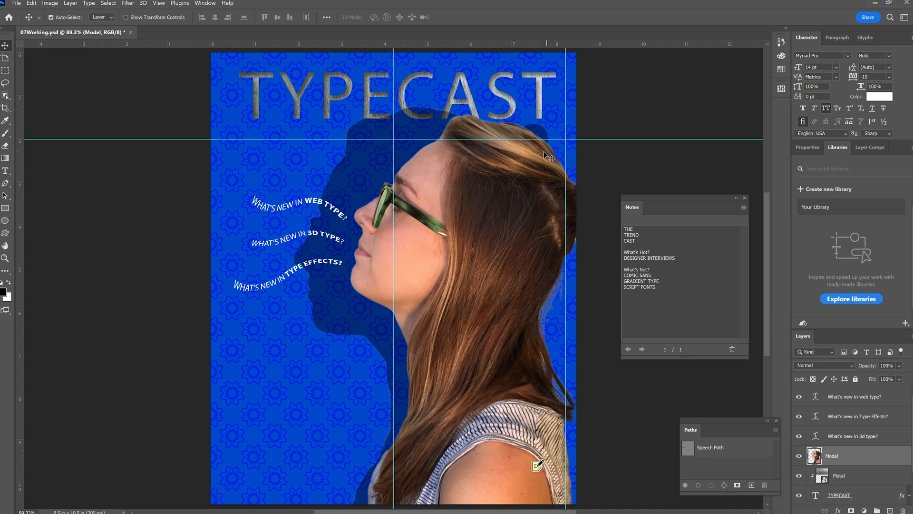
Copy the note's text again and paste it into a new paragraph text box between the two vertical guides, starting at the horizontal guide
drag(645, 275, 647, 281)
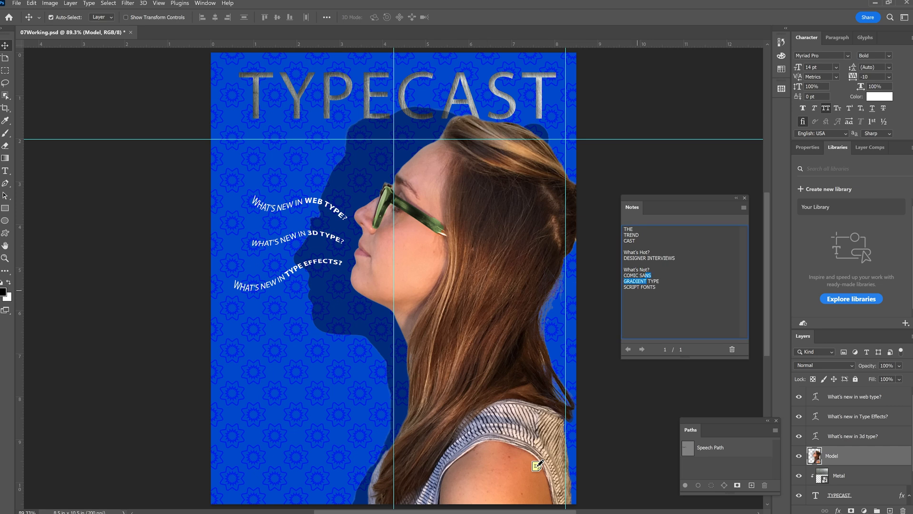
key(ctrl+a)
key(ctrl+c)
click(6, 172)
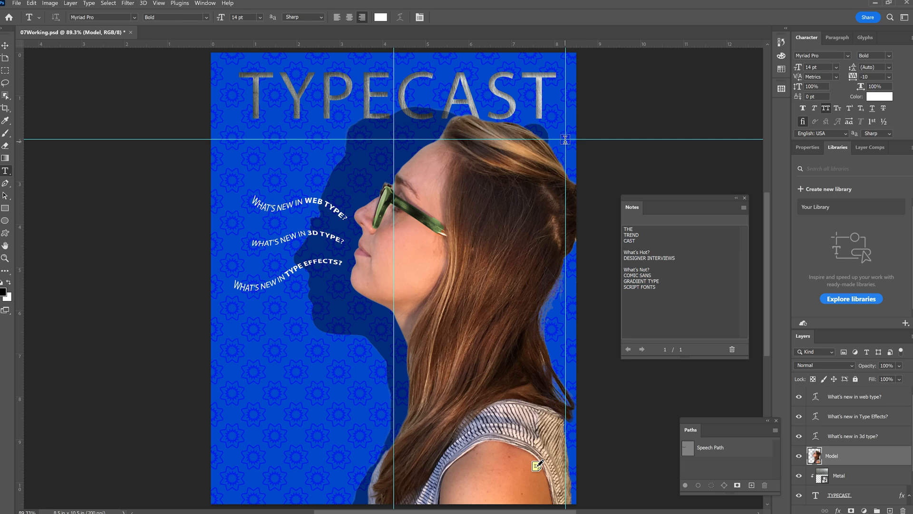
drag(565, 142, 394, 401)
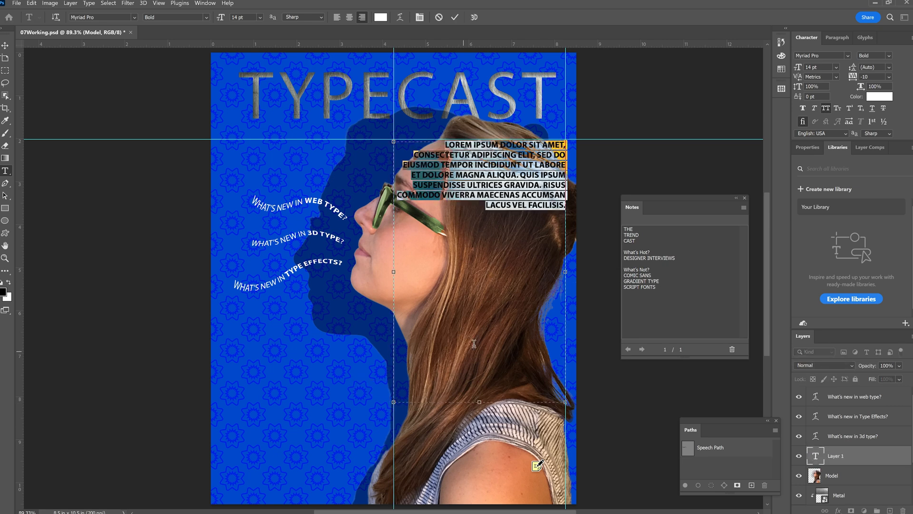
key(ctrl+v)
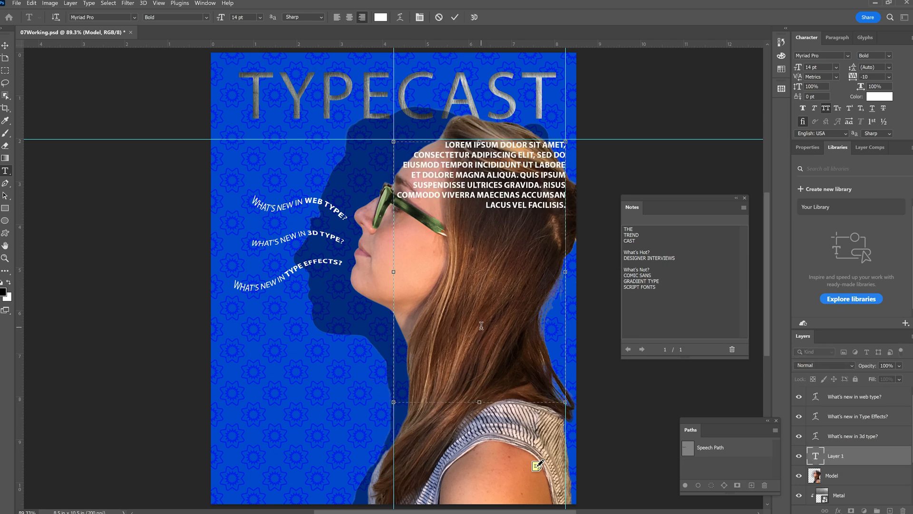
click(30, 3)
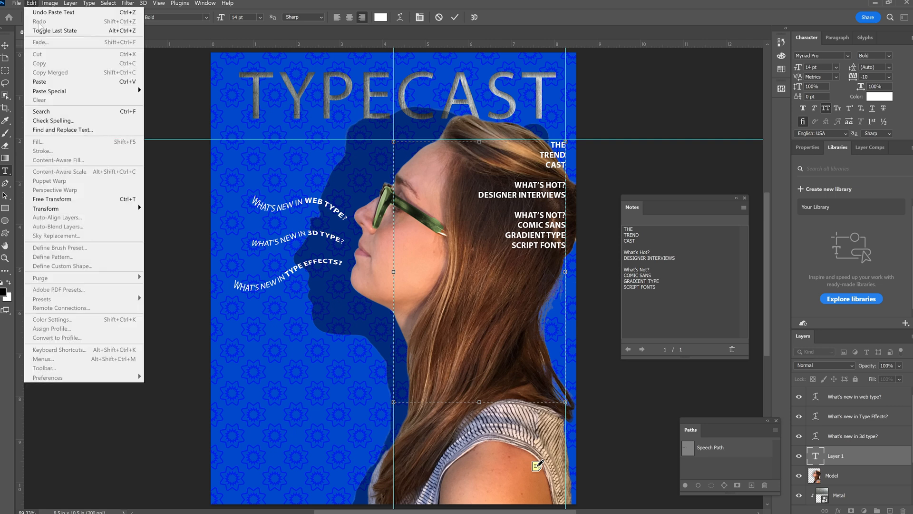
click(523, 191)
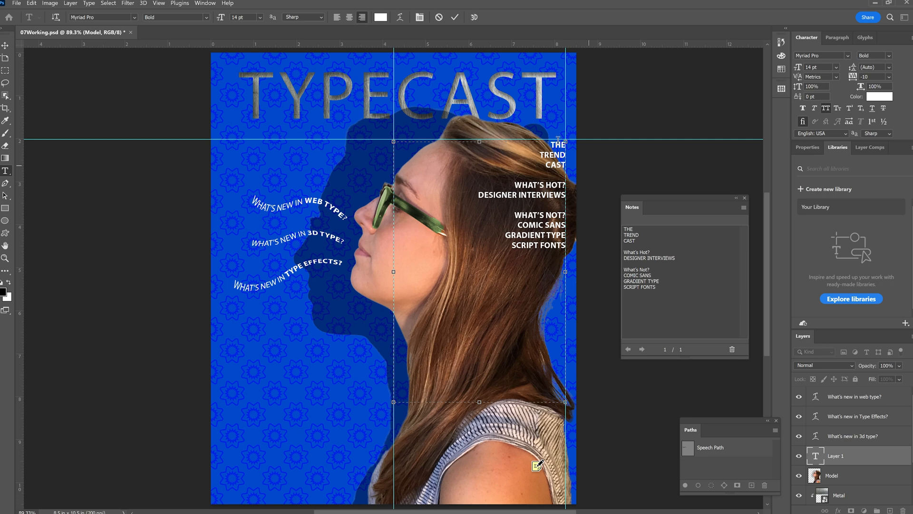
click(455, 18)
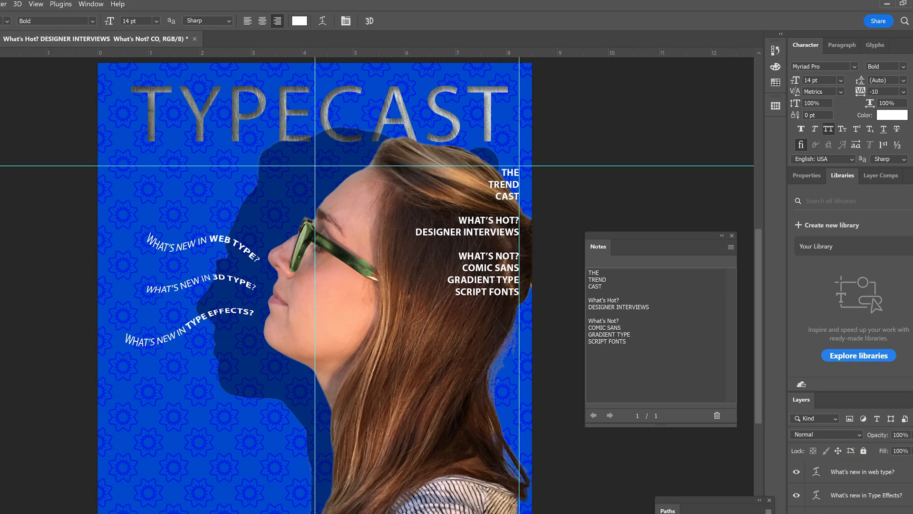
Select the words THE TREND CAST in the paragraph text and change their font style to Regular
double_click(816, 513)
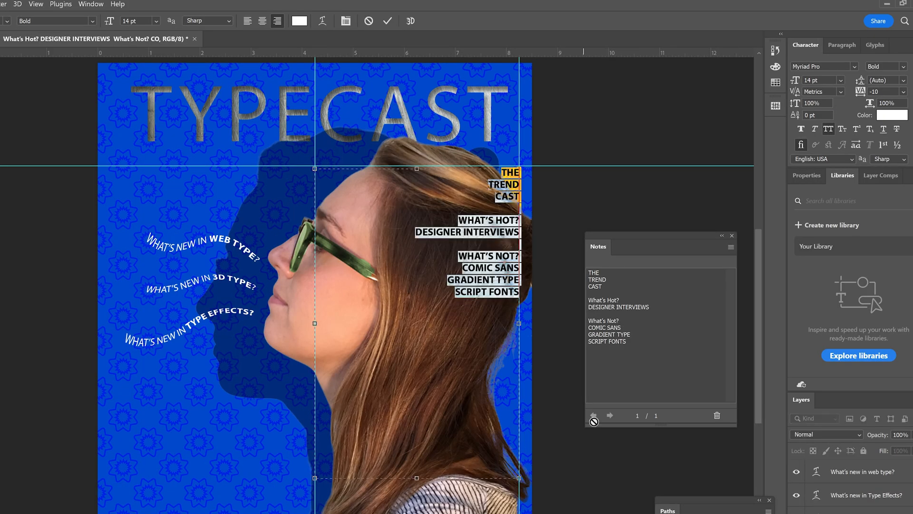
click(473, 207)
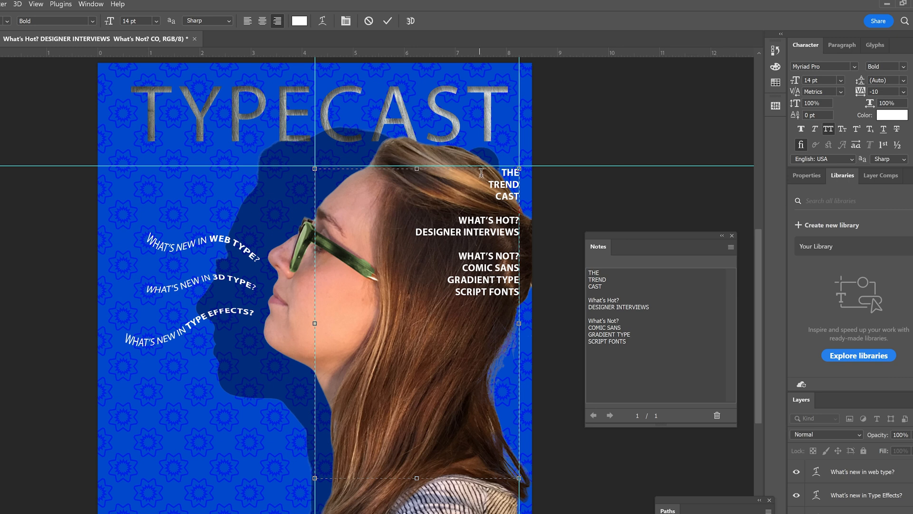
drag(493, 172, 529, 205)
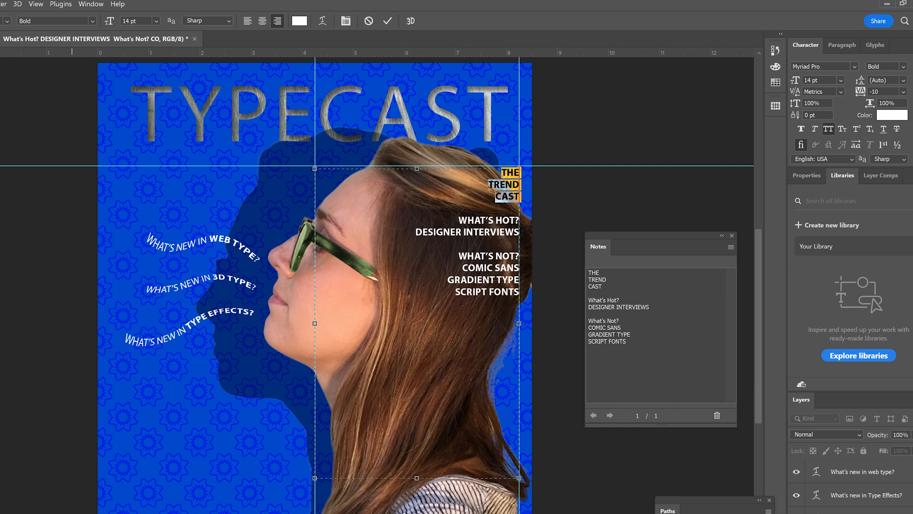
click(93, 21)
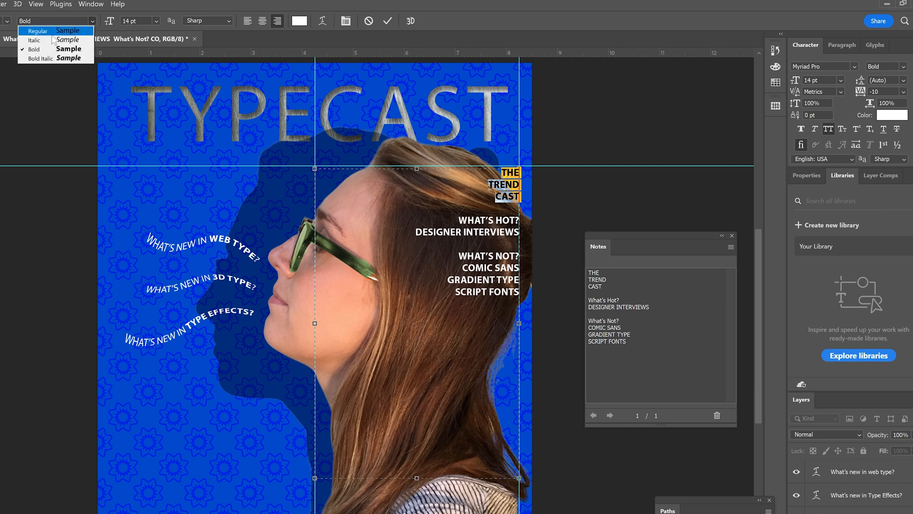
click(46, 27)
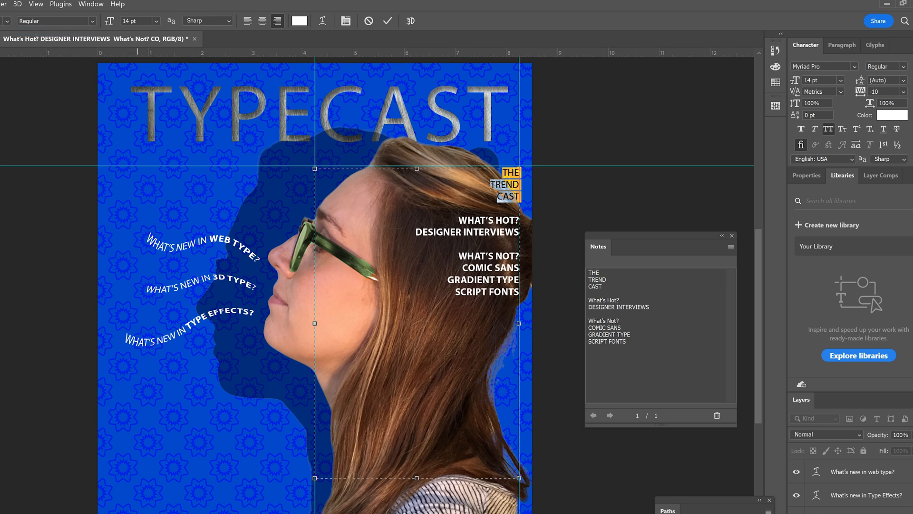
Set the tracking of THE TREND CAST to 50 and its leading to 55 pt
key(BackSpace)
key(BackSpace)
text(70)
click(903, 91)
click(891, 204)
click(903, 80)
click(890, 80)
drag(890, 80, 842, 79)
text(55 pt)
key(shift+Tab)
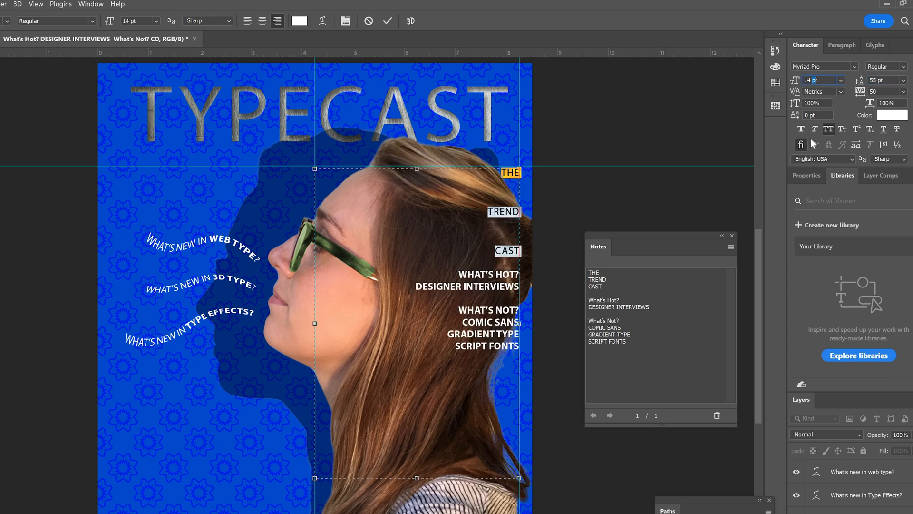
Set the font size of THE TREND CAST to 70 pt
key(Down)
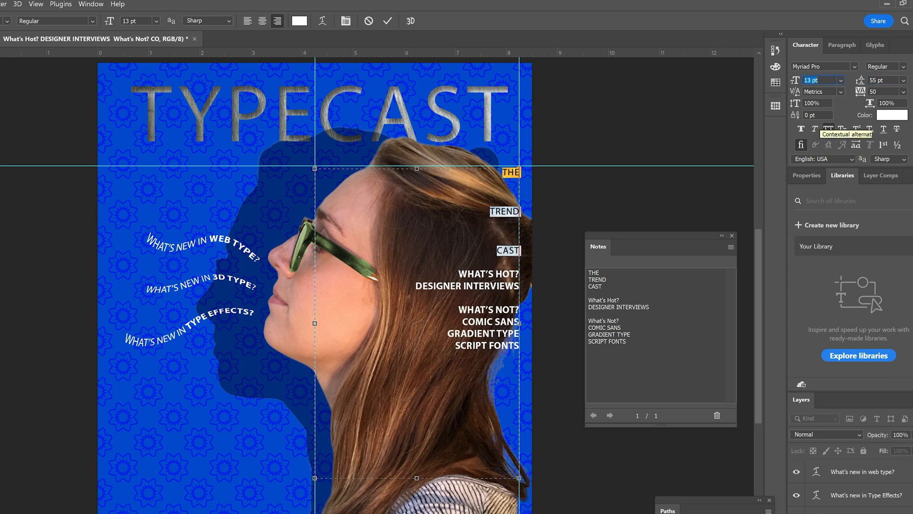
click(812, 80)
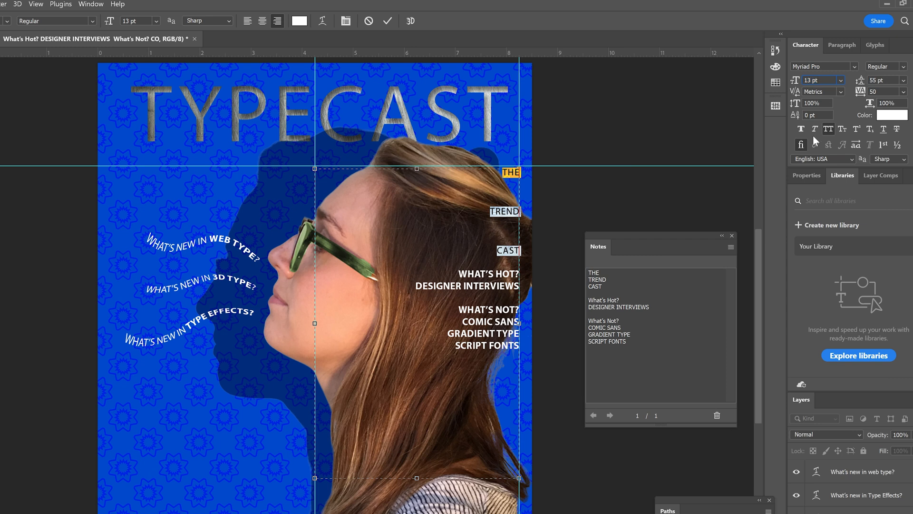
key(BackSpace)
key(BackSpace)
text(70)
click(883, 81)
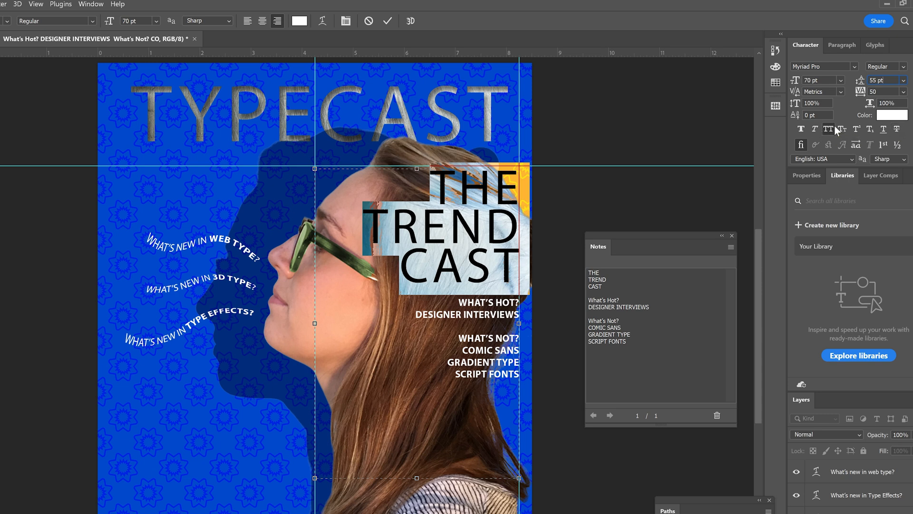
Select only the word TREND and make it Bold
click(408, 247)
click(362, 218)
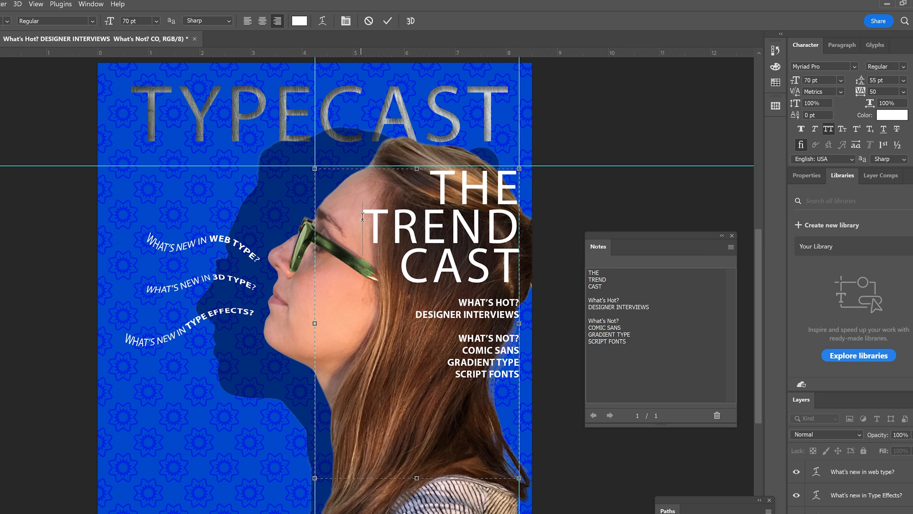
drag(363, 217, 532, 233)
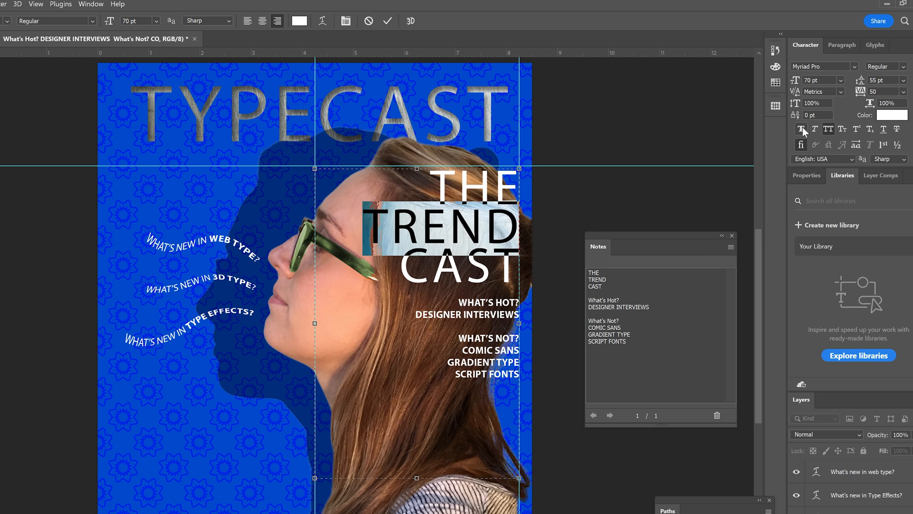
click(904, 66)
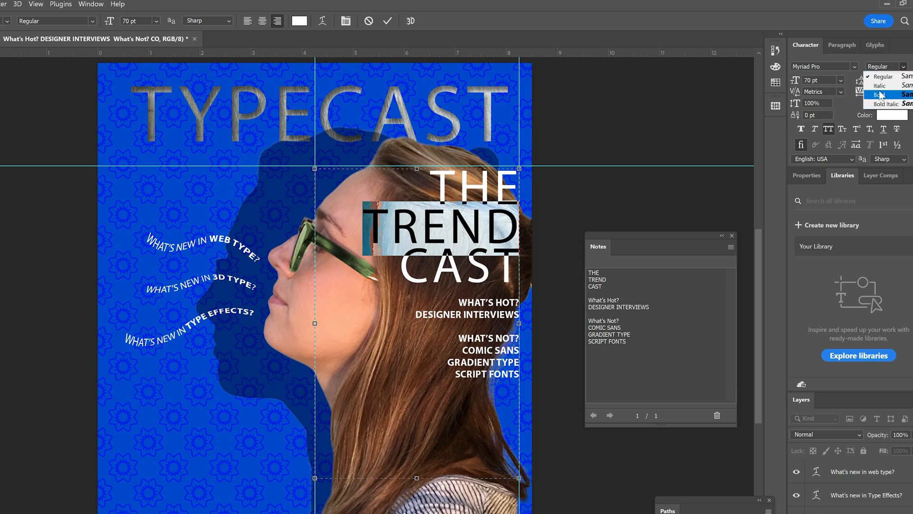
click(879, 94)
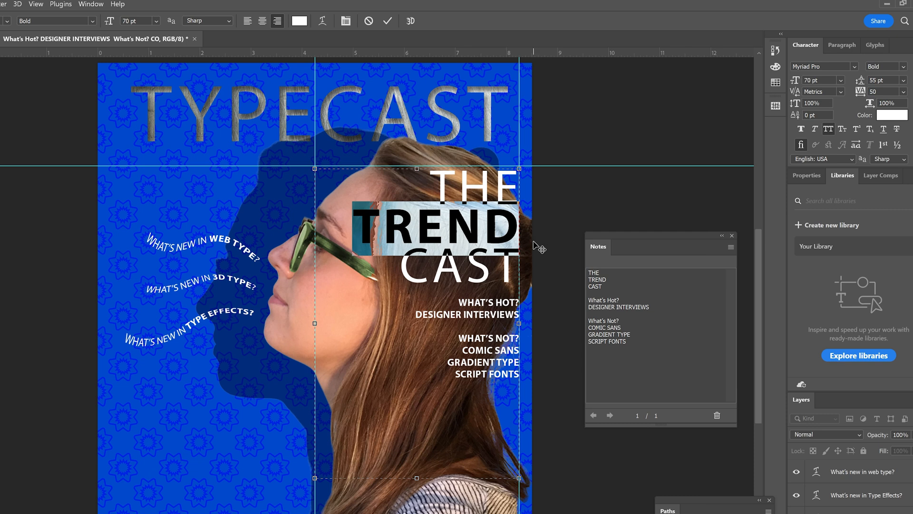
Select the text from What's Hot? through SCRIPT FONTS and set its font size to 22 pt
click(503, 330)
key(ctrl+a)
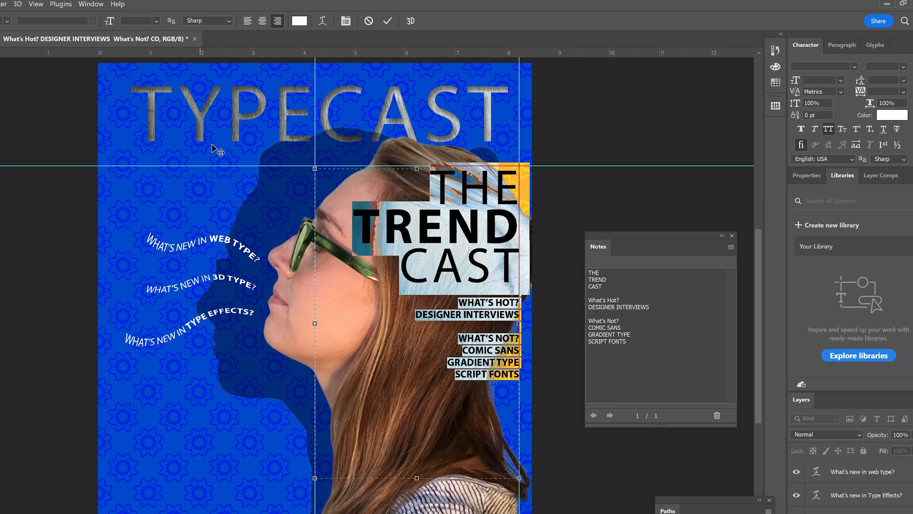
click(448, 232)
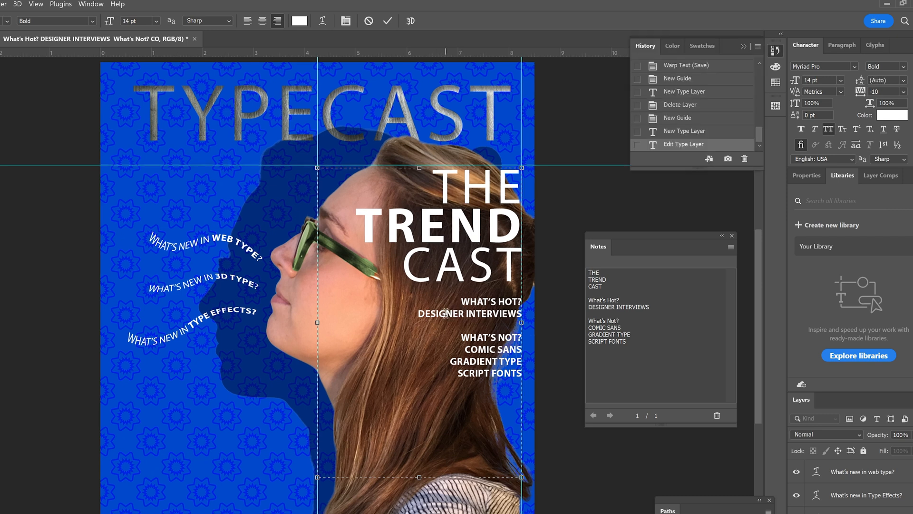
drag(456, 298, 540, 398)
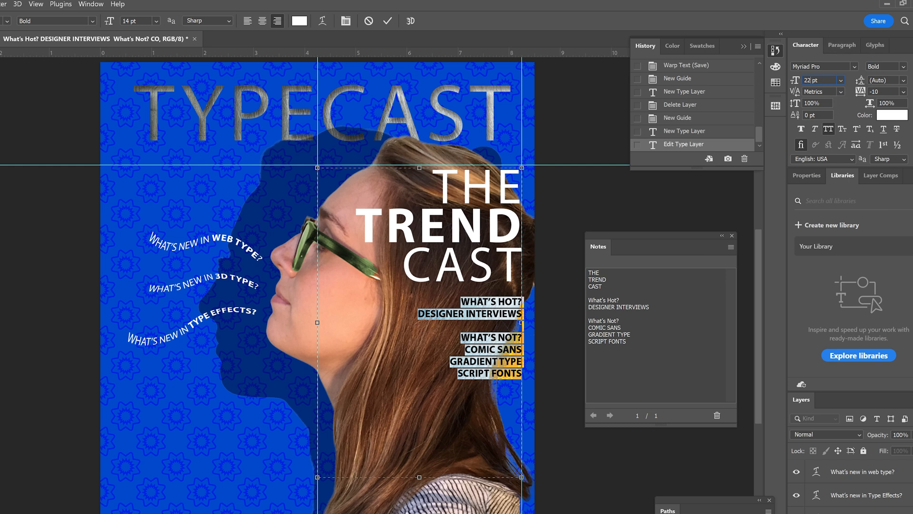
key(Return)
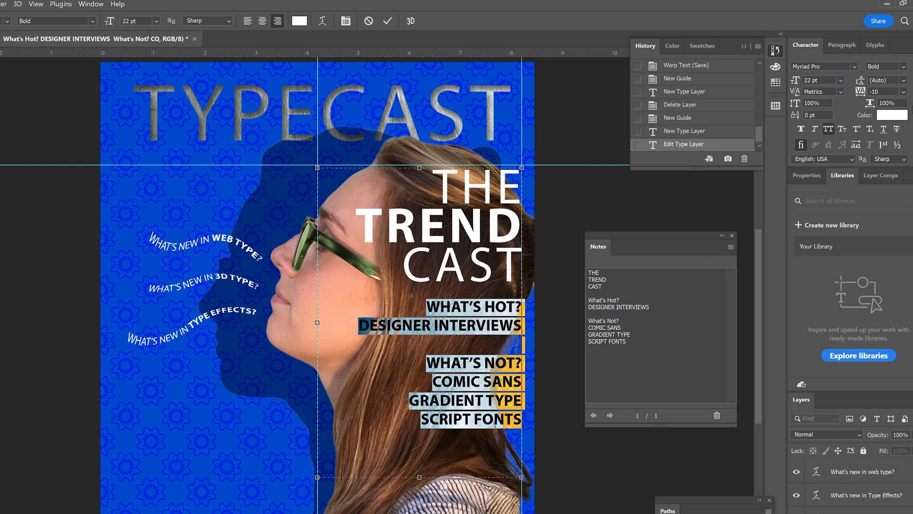
Set the leading of the lines from What's Hot? through SCRIPT FONTS to 28 pt
click(904, 80)
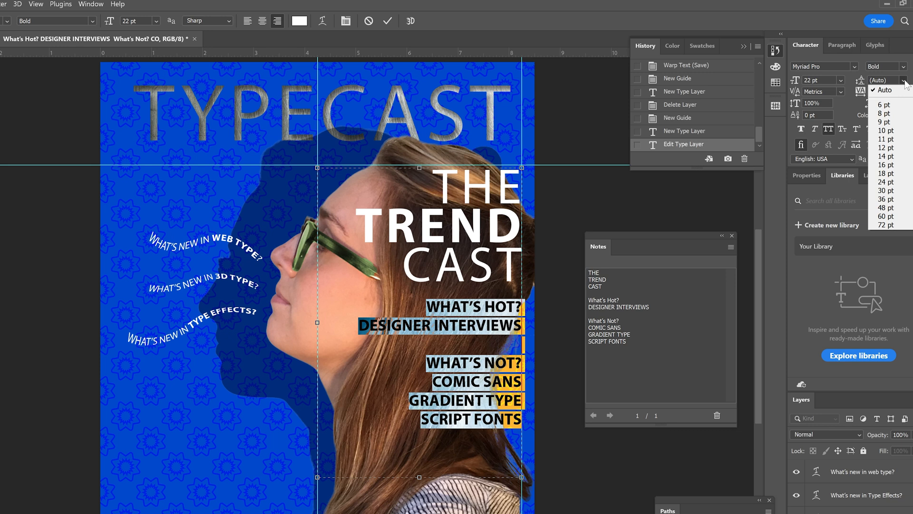
click(906, 82)
click(888, 80)
click(904, 81)
click(891, 190)
click(872, 81)
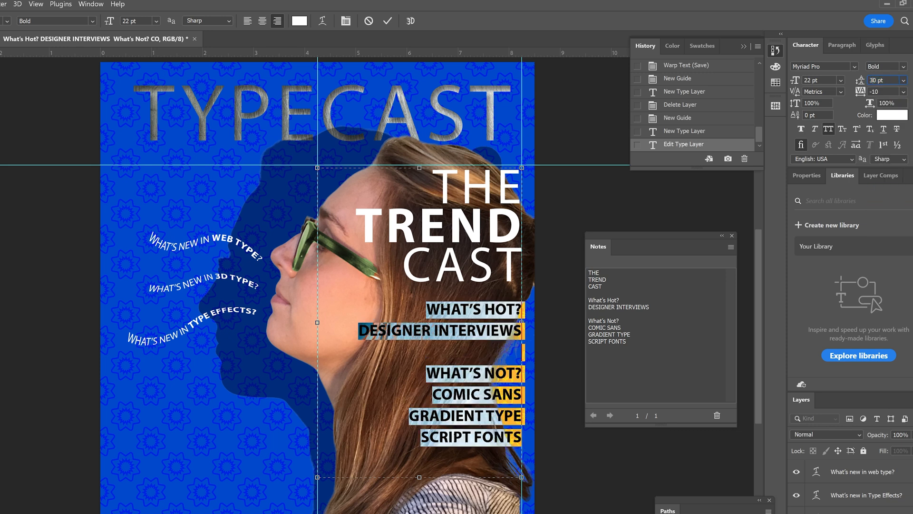
key(Delete)
key(BackSpace)
text(28)
key(Return)
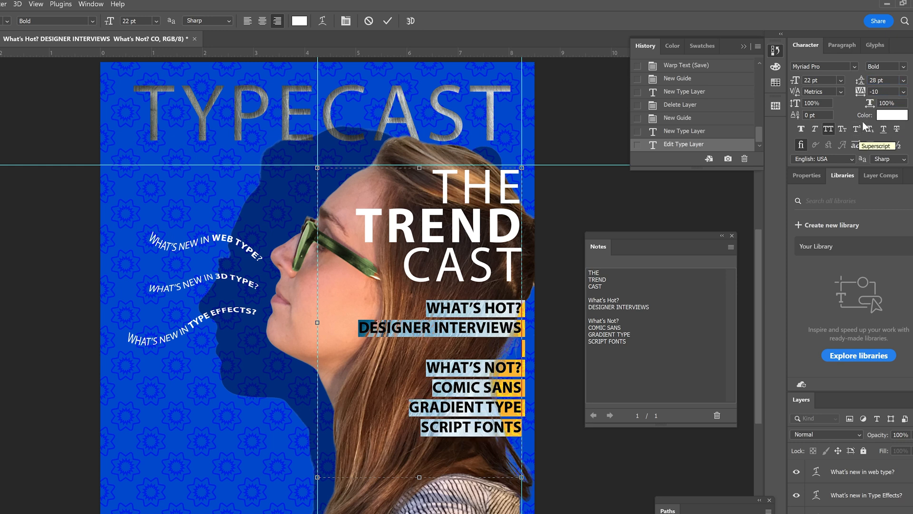
Set the tracking of the selected lines below CAST to 0 and turn off All Caps
click(904, 92)
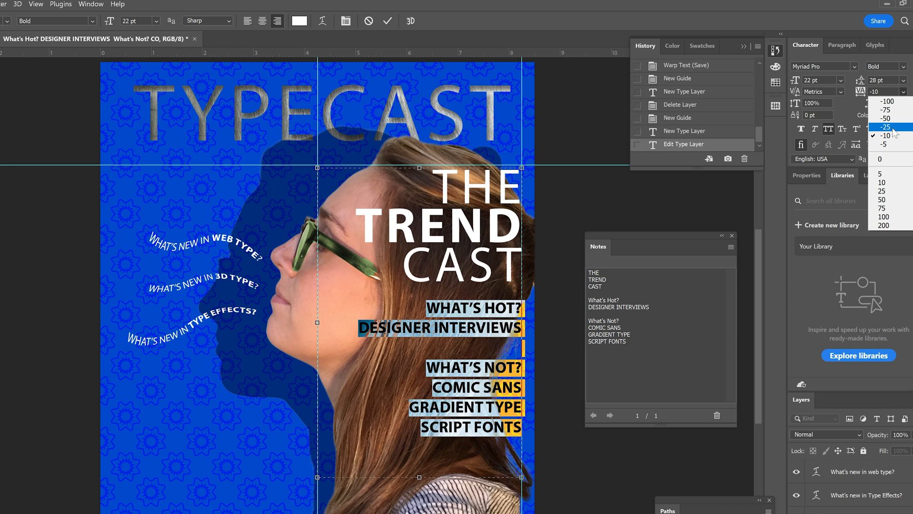
click(887, 161)
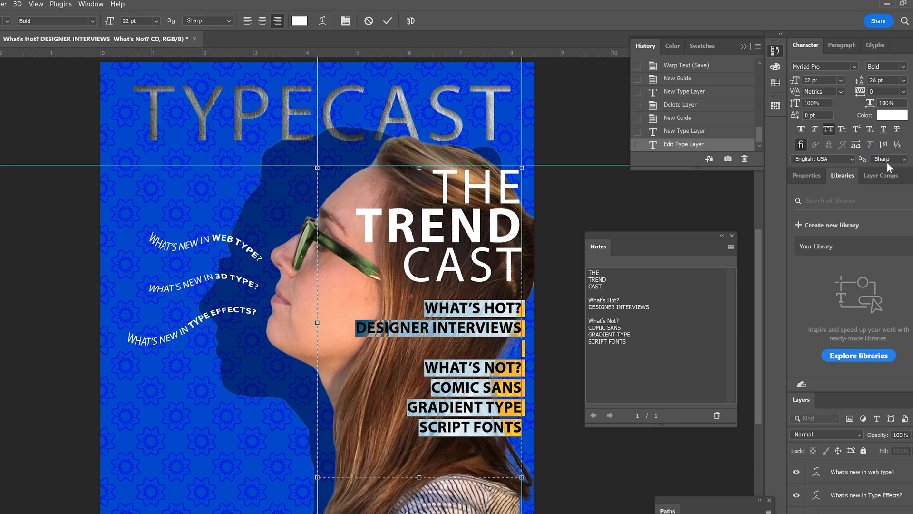
click(829, 130)
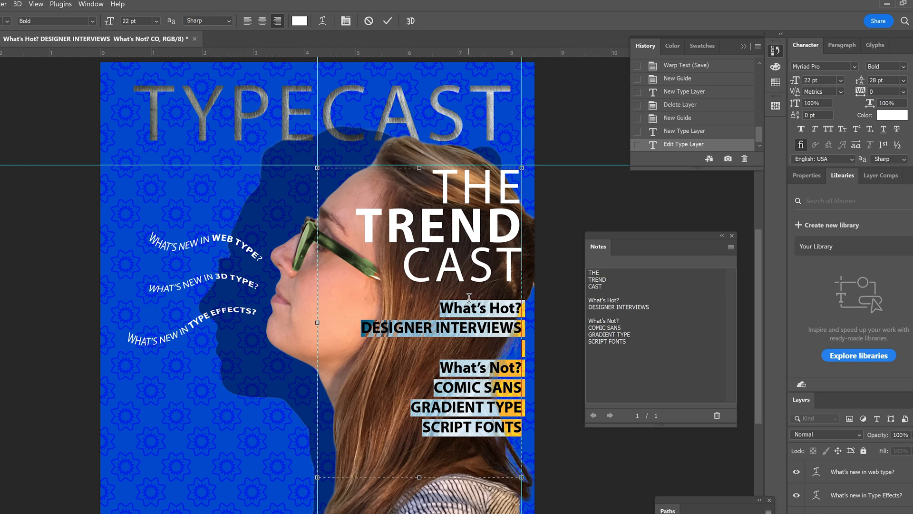
Enlarge the What's Hot? and What's Not? headings to a font size of 28 pt each
drag(440, 309, 528, 301)
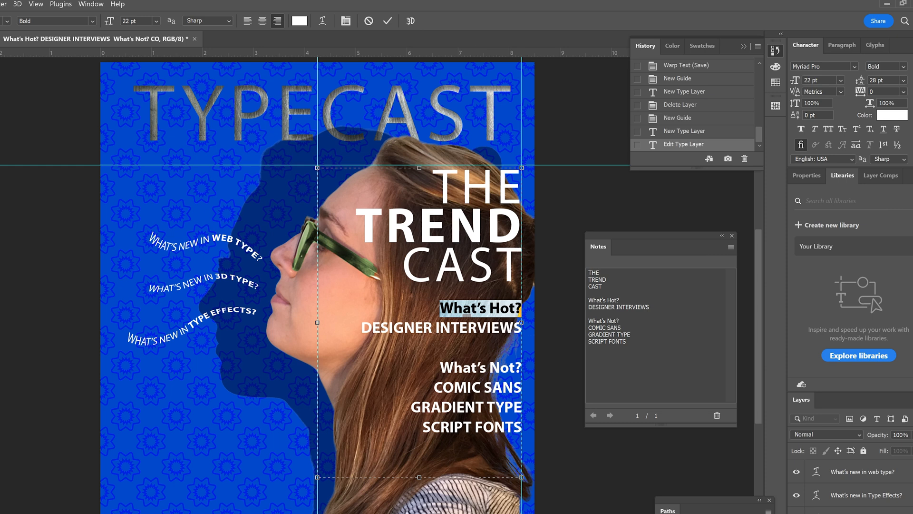
click(841, 81)
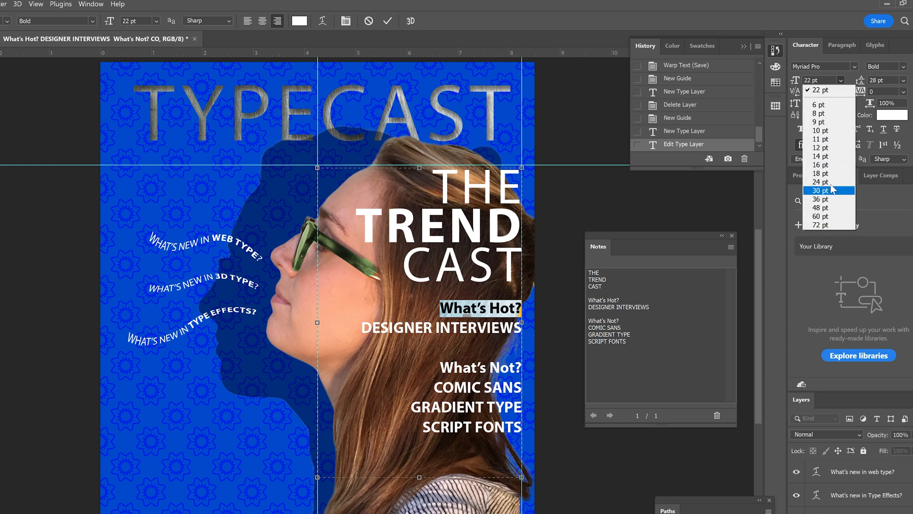
click(814, 83)
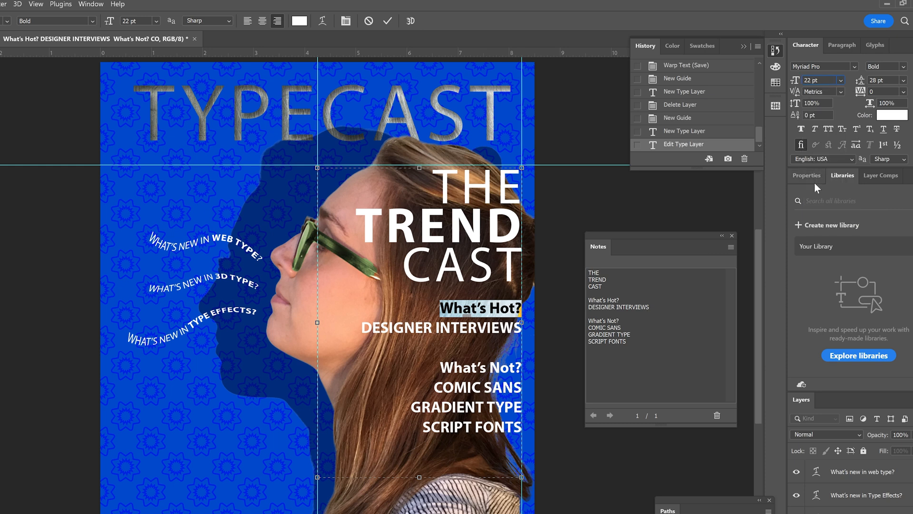
text(28 pt)
key(Return)
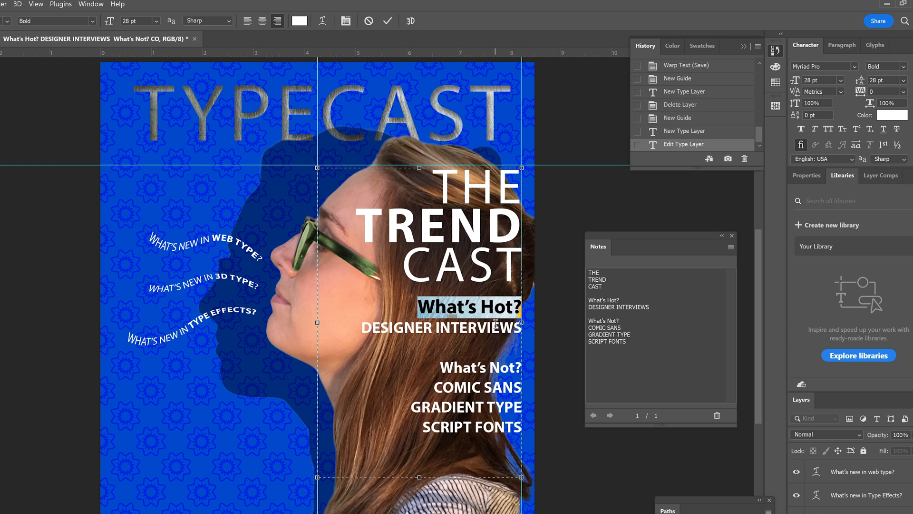
drag(440, 367, 524, 368)
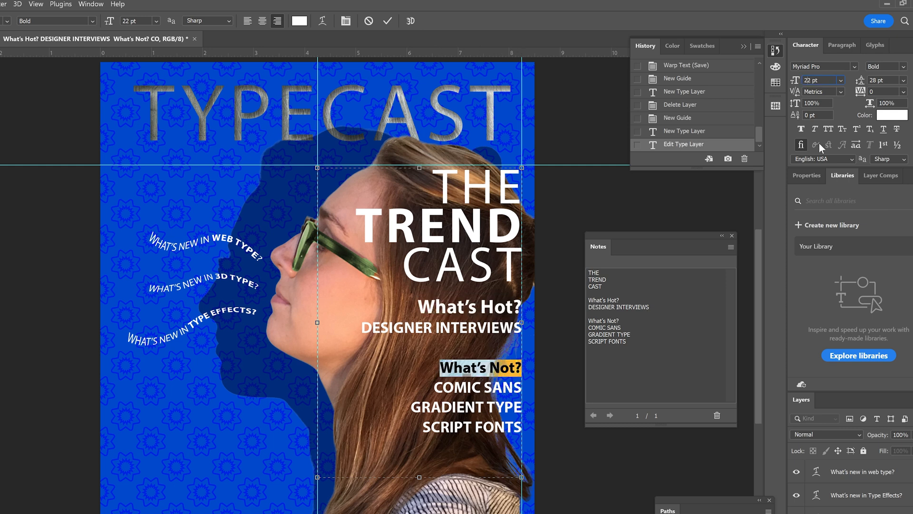
text(28)
key(Return)
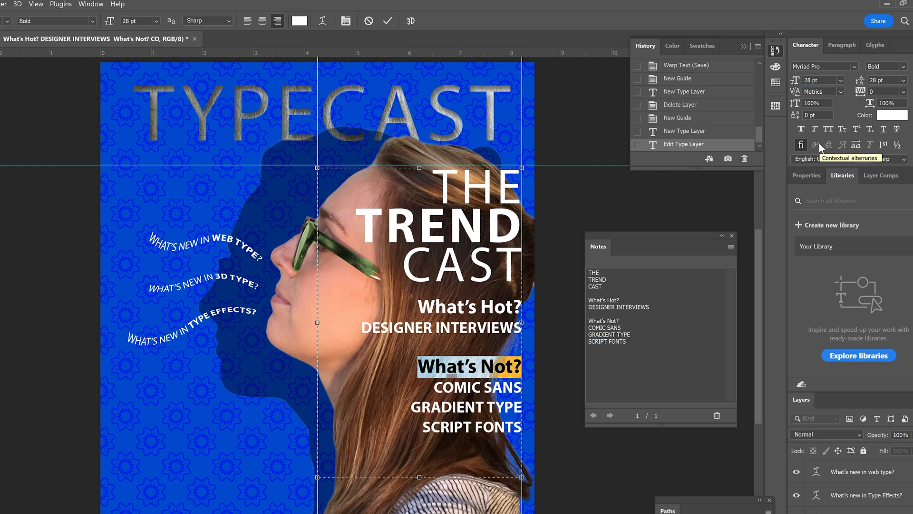
Select the word TREND in the paragraph and set its text color to R 0, G 174, B 239
click(448, 223)
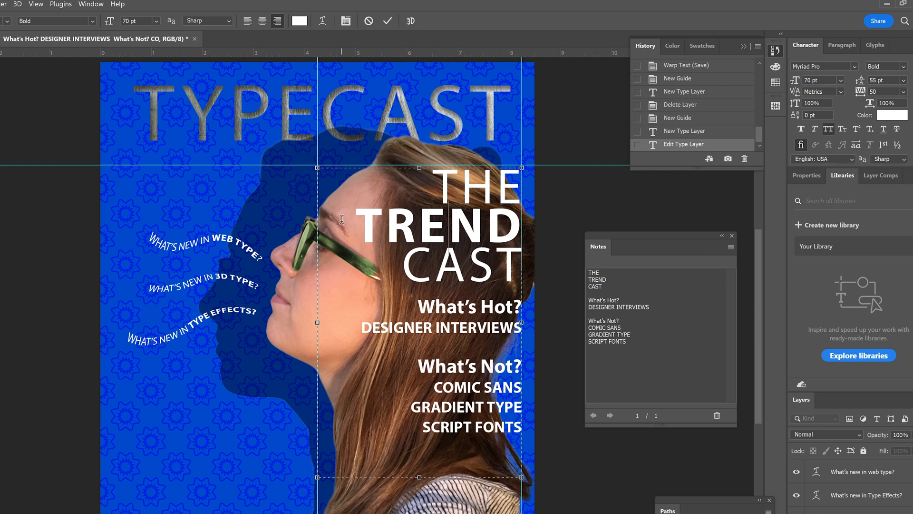
click(345, 223)
drag(345, 224, 535, 241)
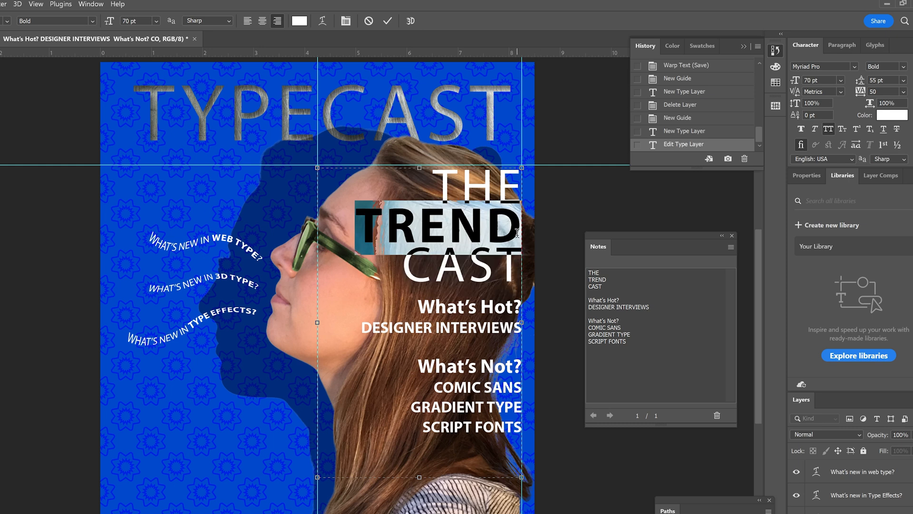
click(893, 114)
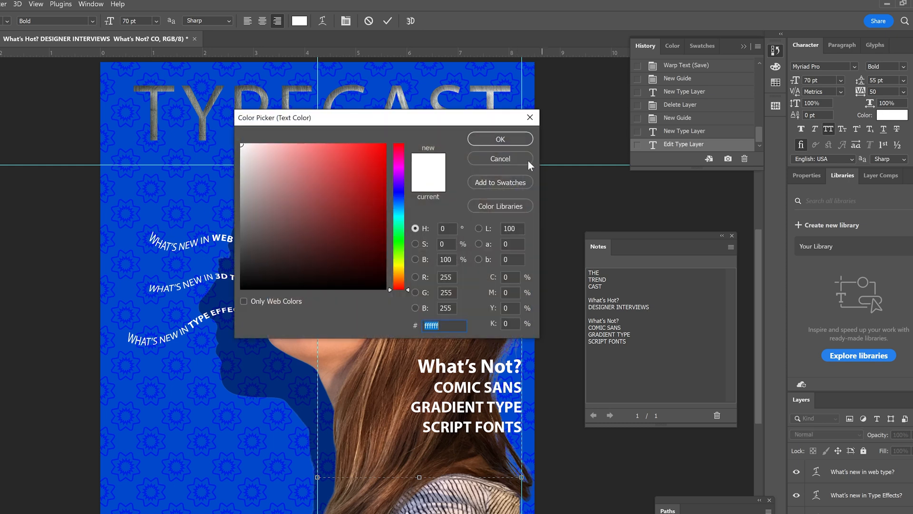
drag(426, 124, 735, 186)
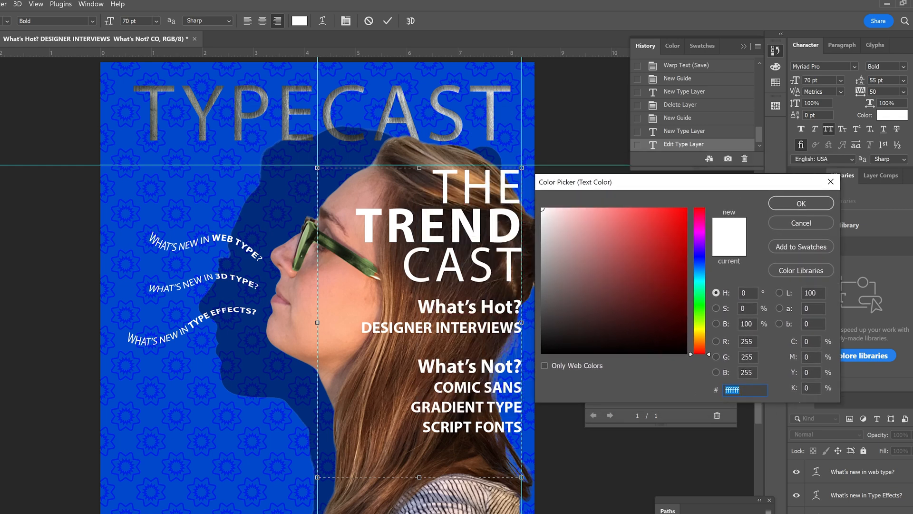
click(716, 341)
click(747, 341)
text(00)
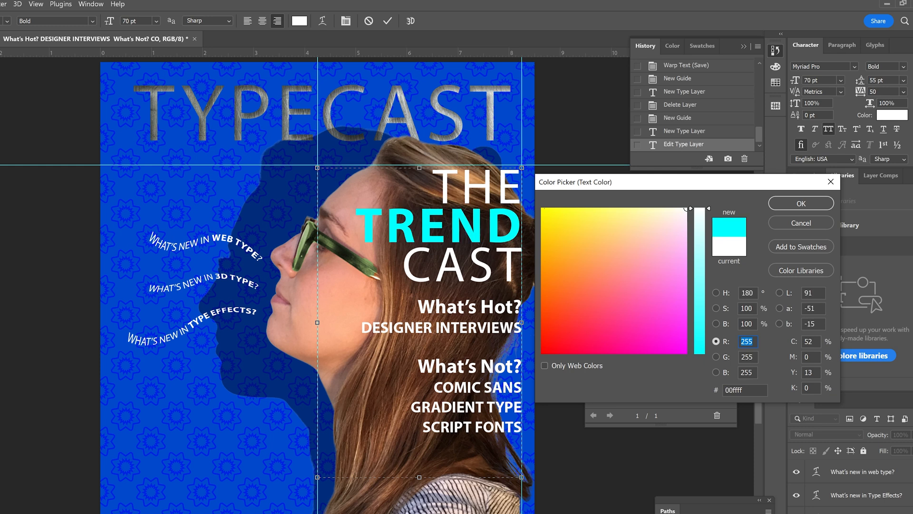
key(Tab)
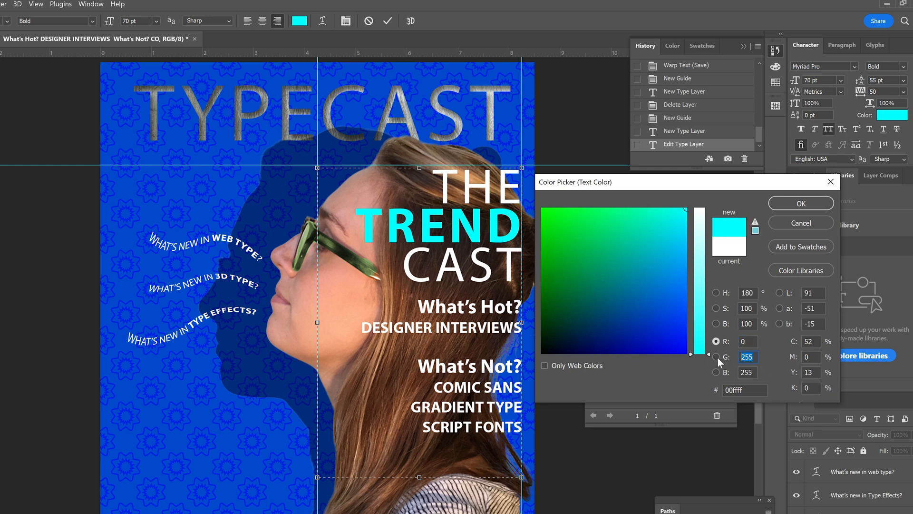
text(174)
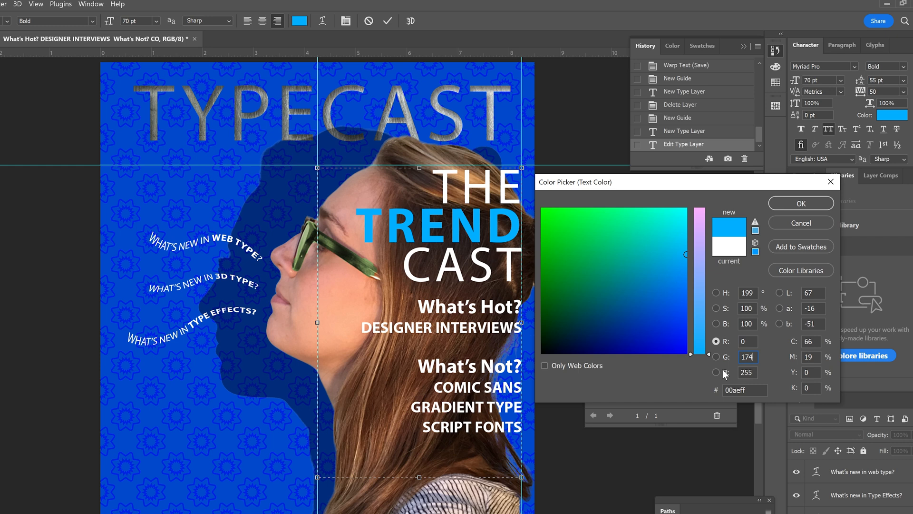
key(Tab)
text(239)
key(Tab)
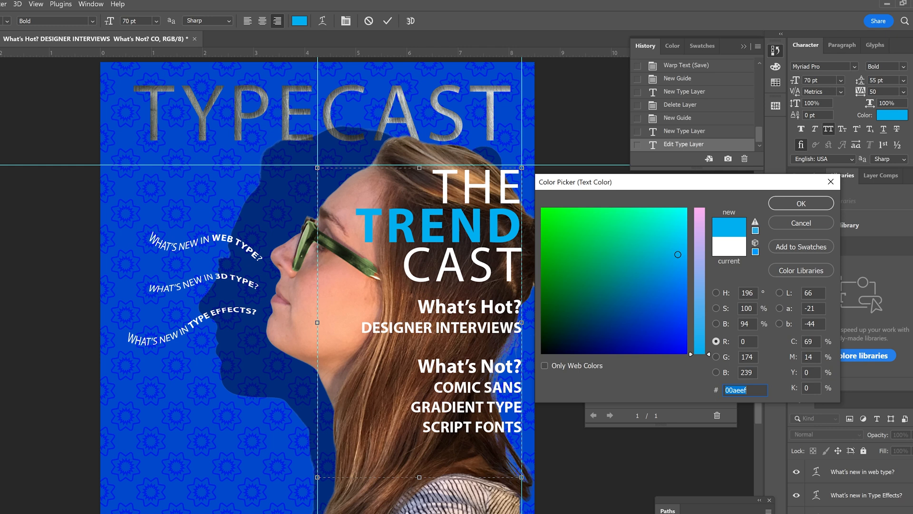
click(793, 202)
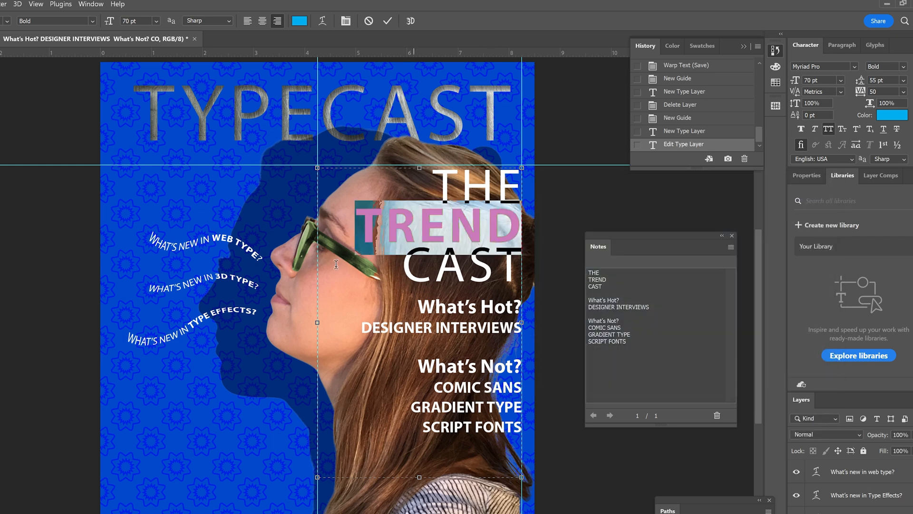
Commit the text edit, switch to the Move tool and save the document
click(388, 22)
key(v)
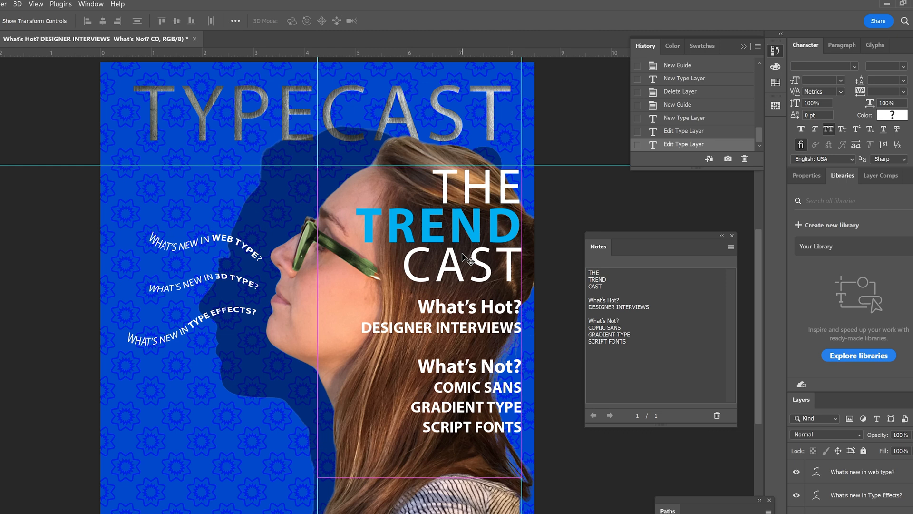
key(ctrl+s)
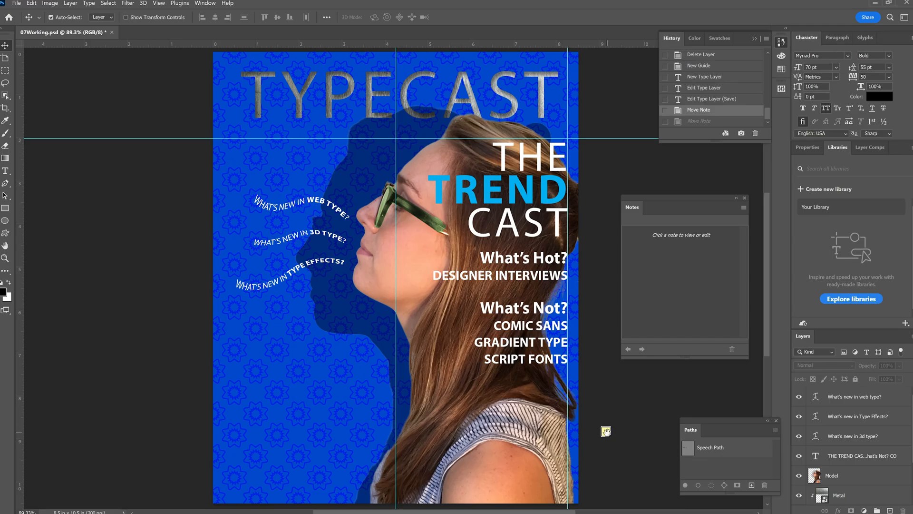
Delete the note placed beside the cover and confirm its removal
click(606, 431)
right_click(608, 437)
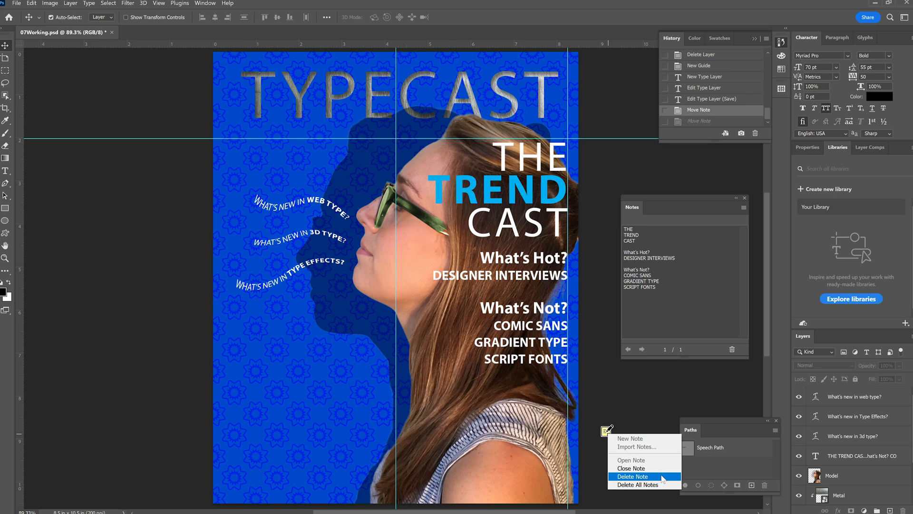
click(633, 476)
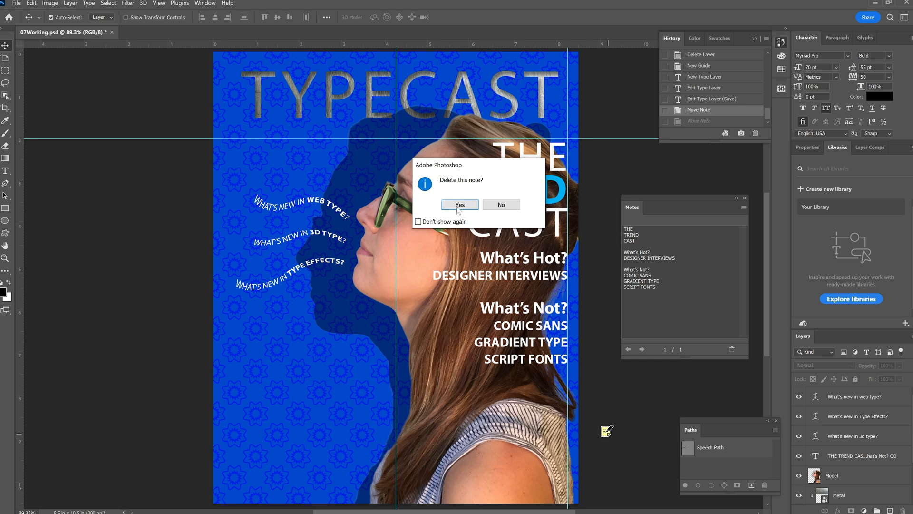
drag(463, 166, 528, 307)
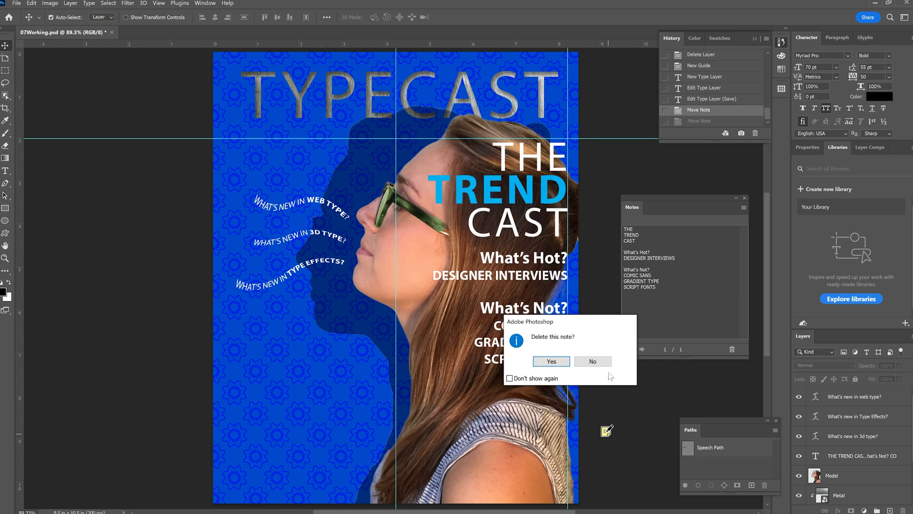
click(522, 343)
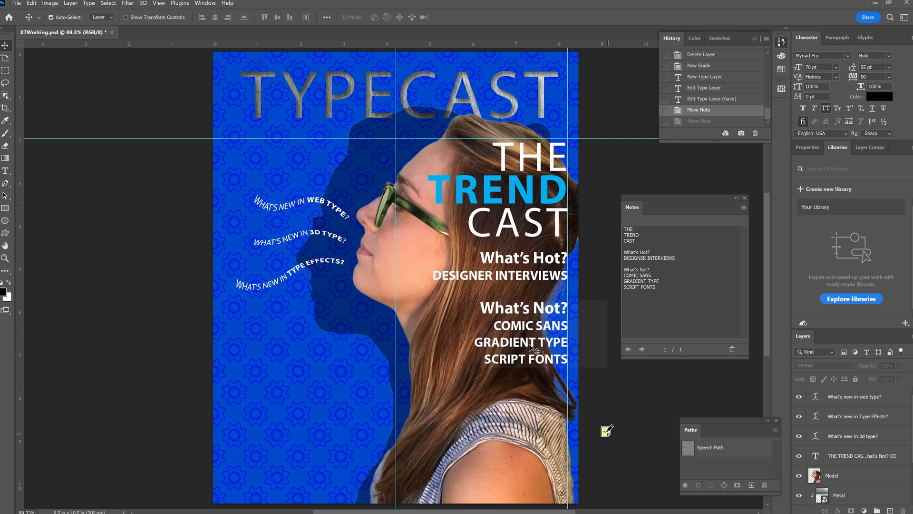
Hide the guides over the cover and save the document
click(159, 3)
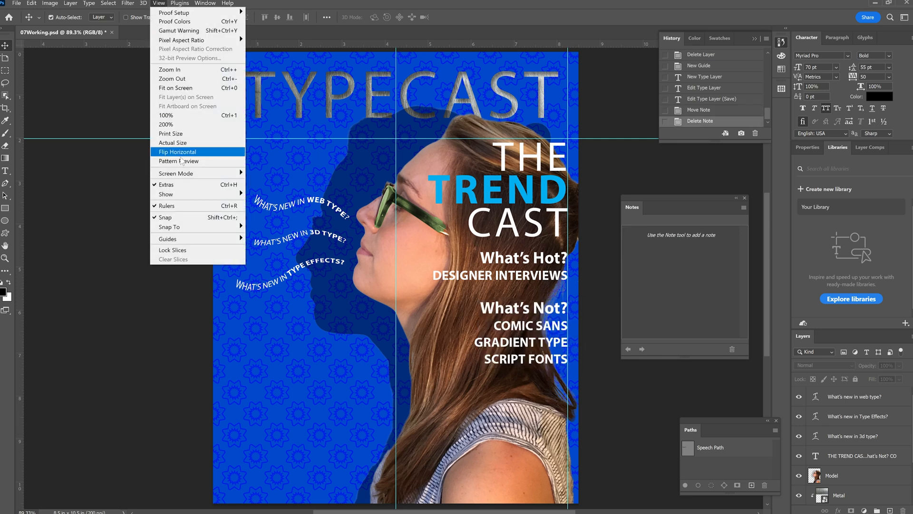
mouse_move(185, 201)
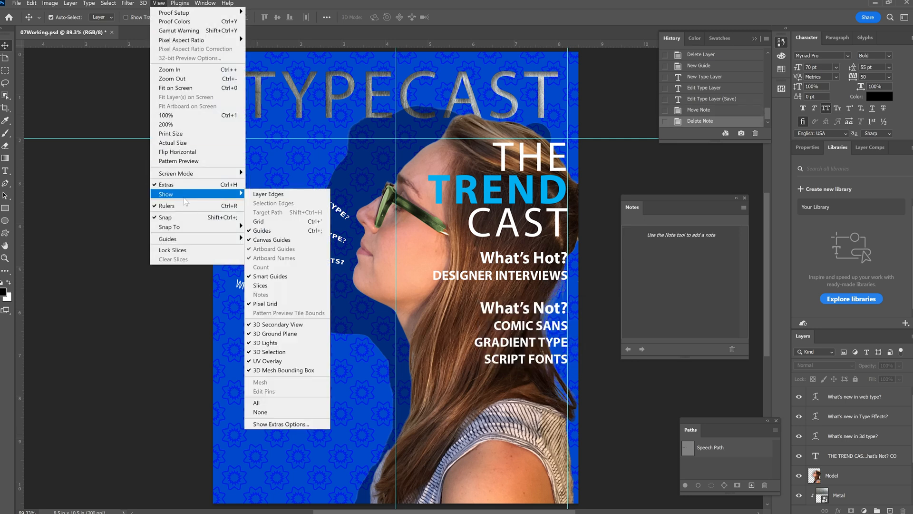
click(271, 231)
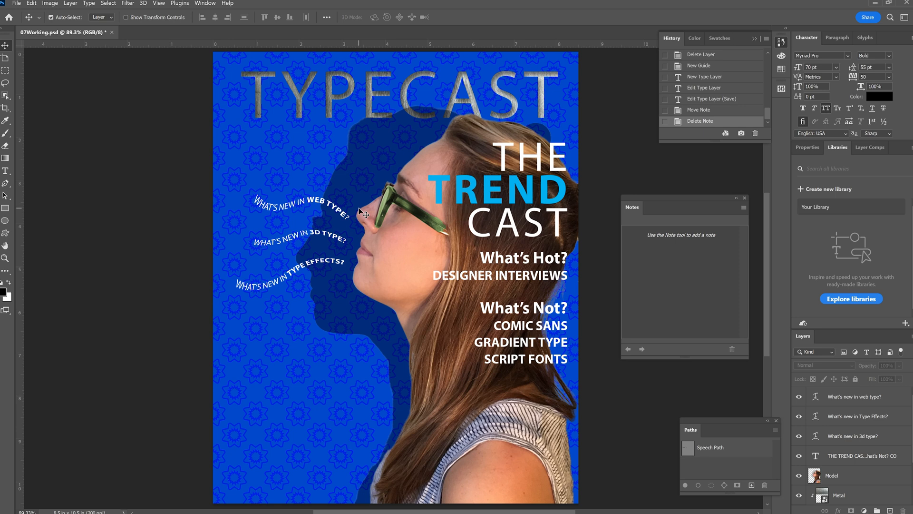
click(159, 3)
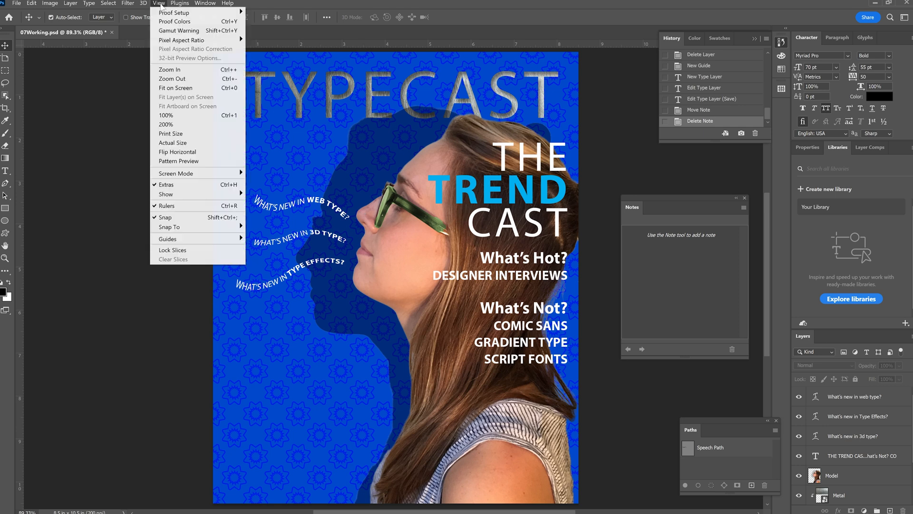
click(184, 90)
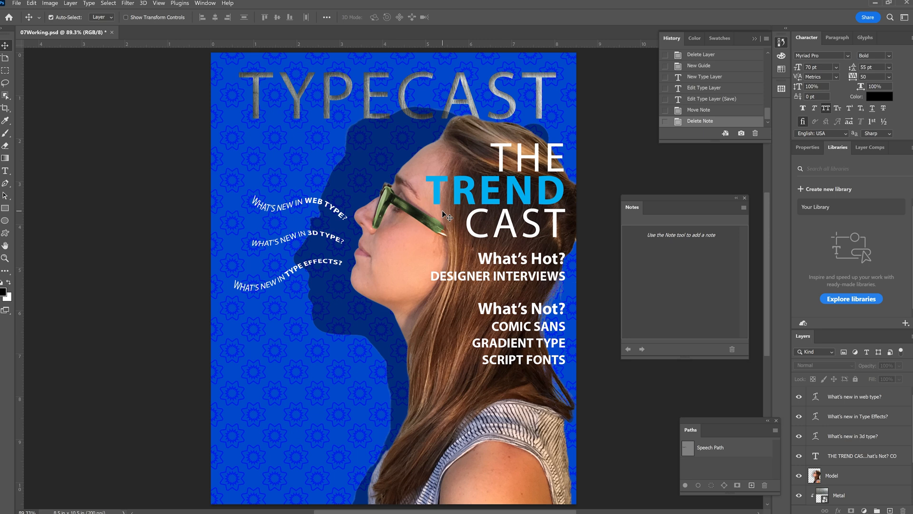
key(ctrl+s)
Open the Export As settings for the cover and choose JPG as the format
click(18, 4)
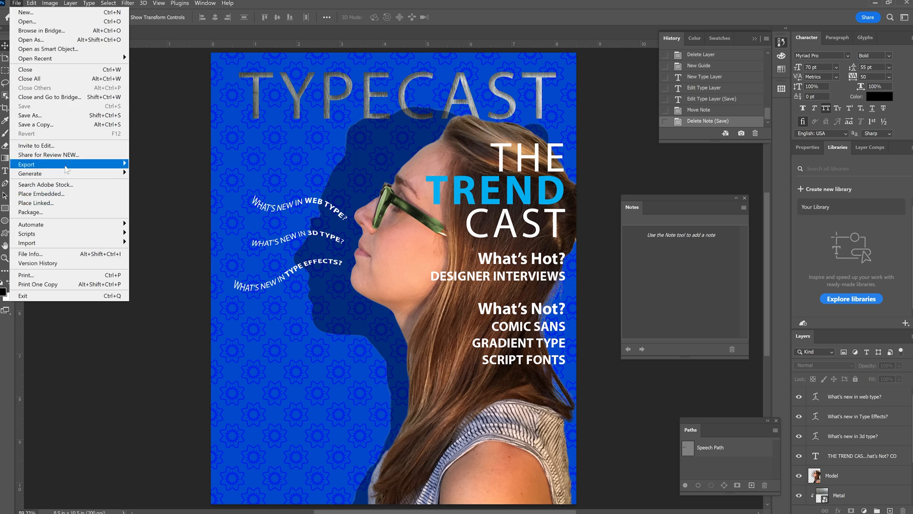
mouse_move(65, 168)
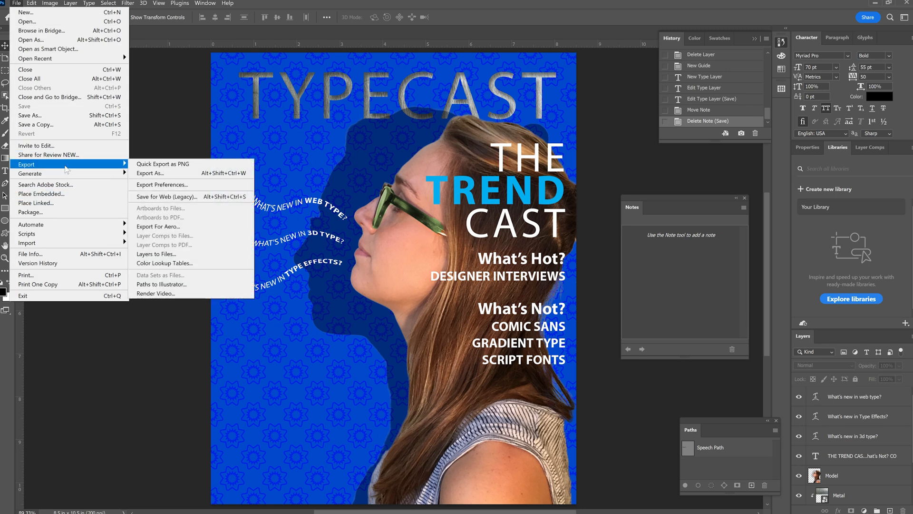
click(170, 174)
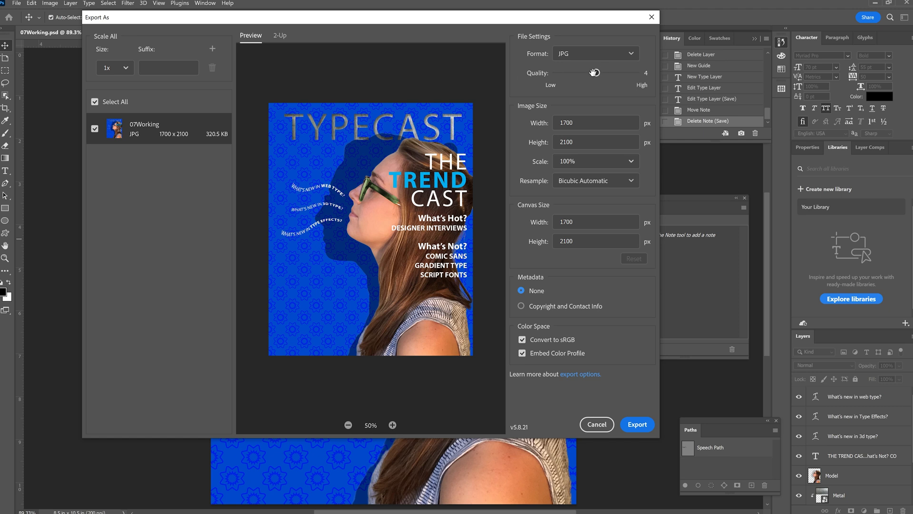
click(581, 52)
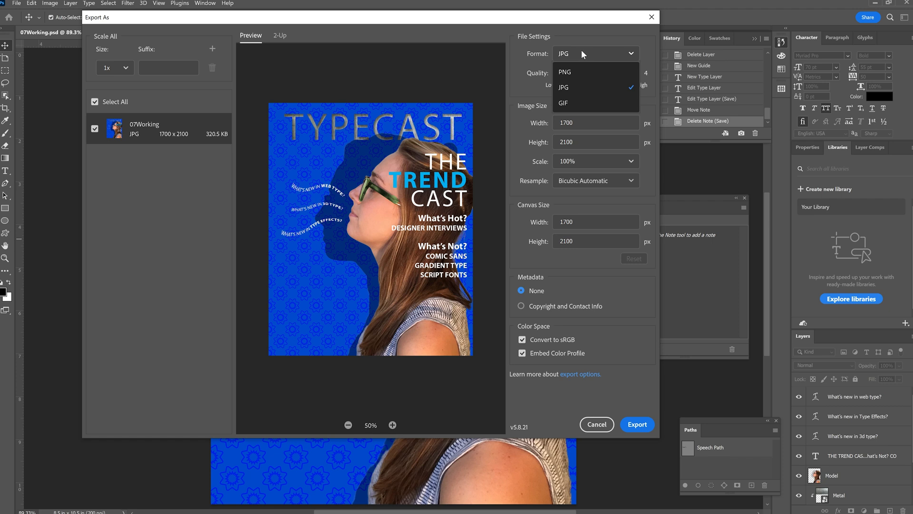
click(580, 88)
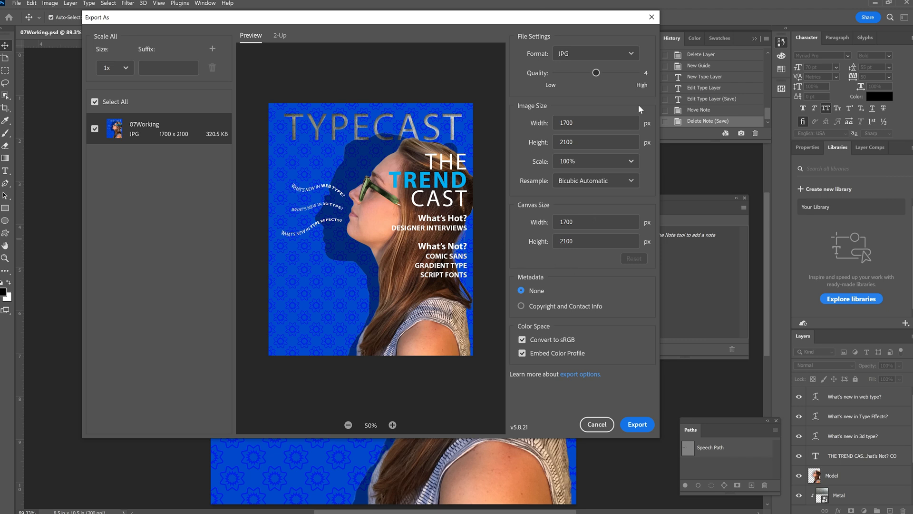
Try a canvas height of 1200 px for the export and restore it to 2100 px
click(533, 240)
text(120)
click(594, 222)
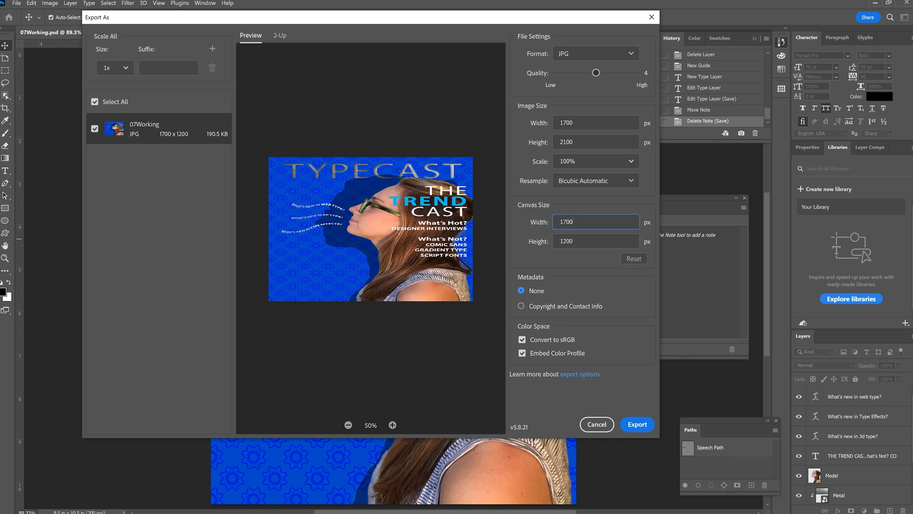
click(536, 241)
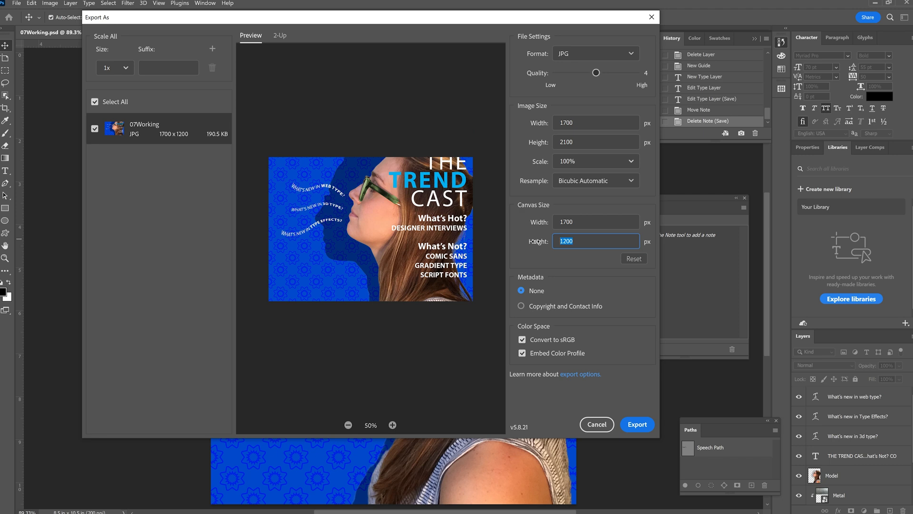
text(2100)
click(615, 205)
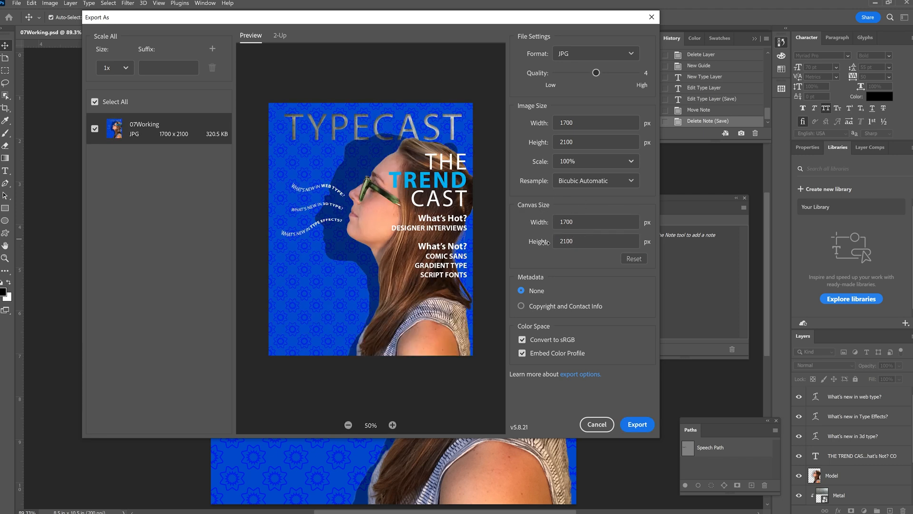
Export the cover as a JPG into the Lesson07 folder, replacing Working with Upload in the file name
click(633, 425)
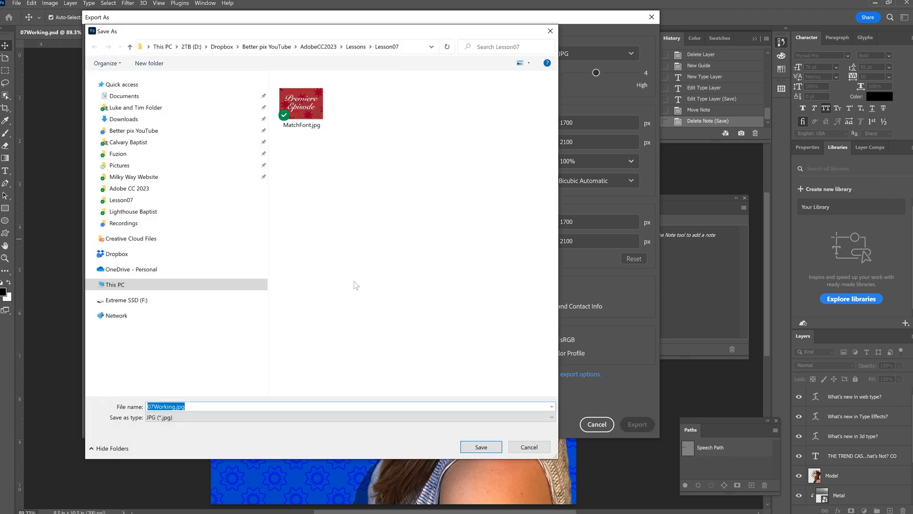
click(167, 406)
key(BackSpace)
key(BackSpace)
key(BackSpace)
key(BackSpace)
text(Upload)
key(Delete)
key(Delete)
key(Delete)
key(Return)
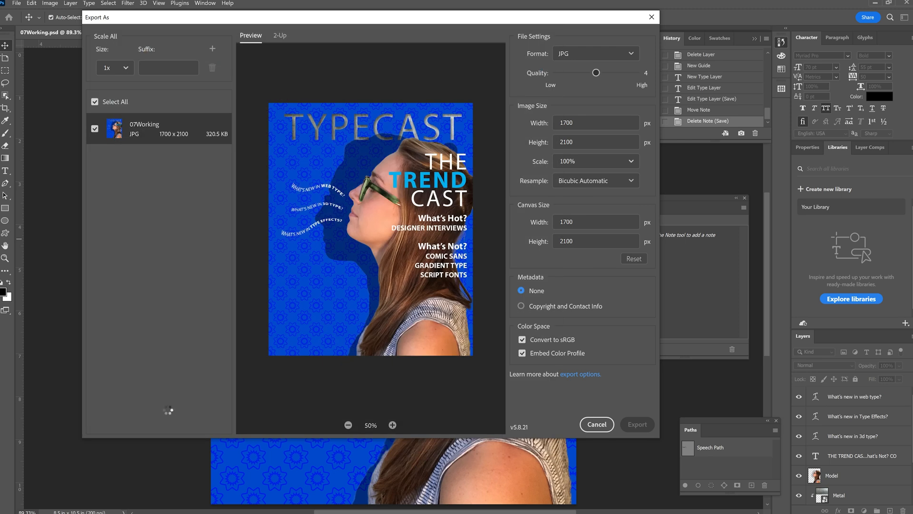